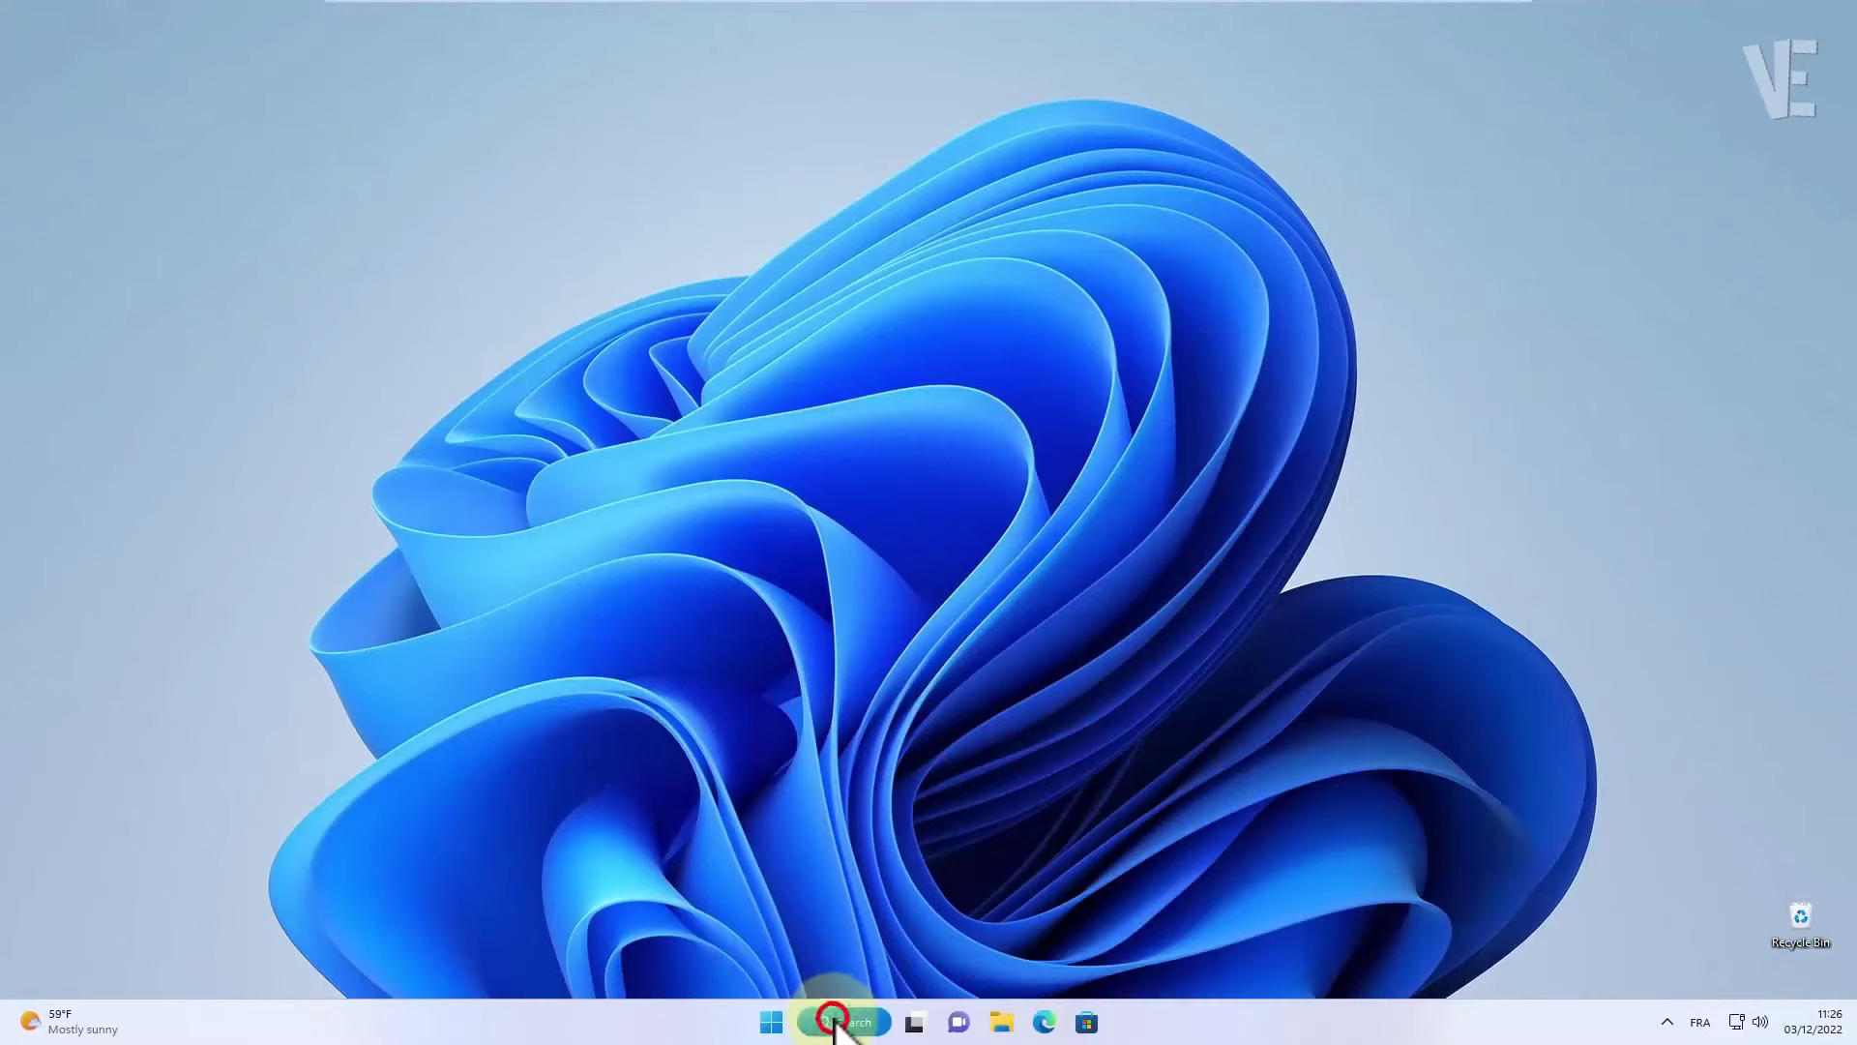
# - Search Windows for "device", open Device Manager, and move its window toward the middle of the desktop
pyautogui.click(834, 1024)
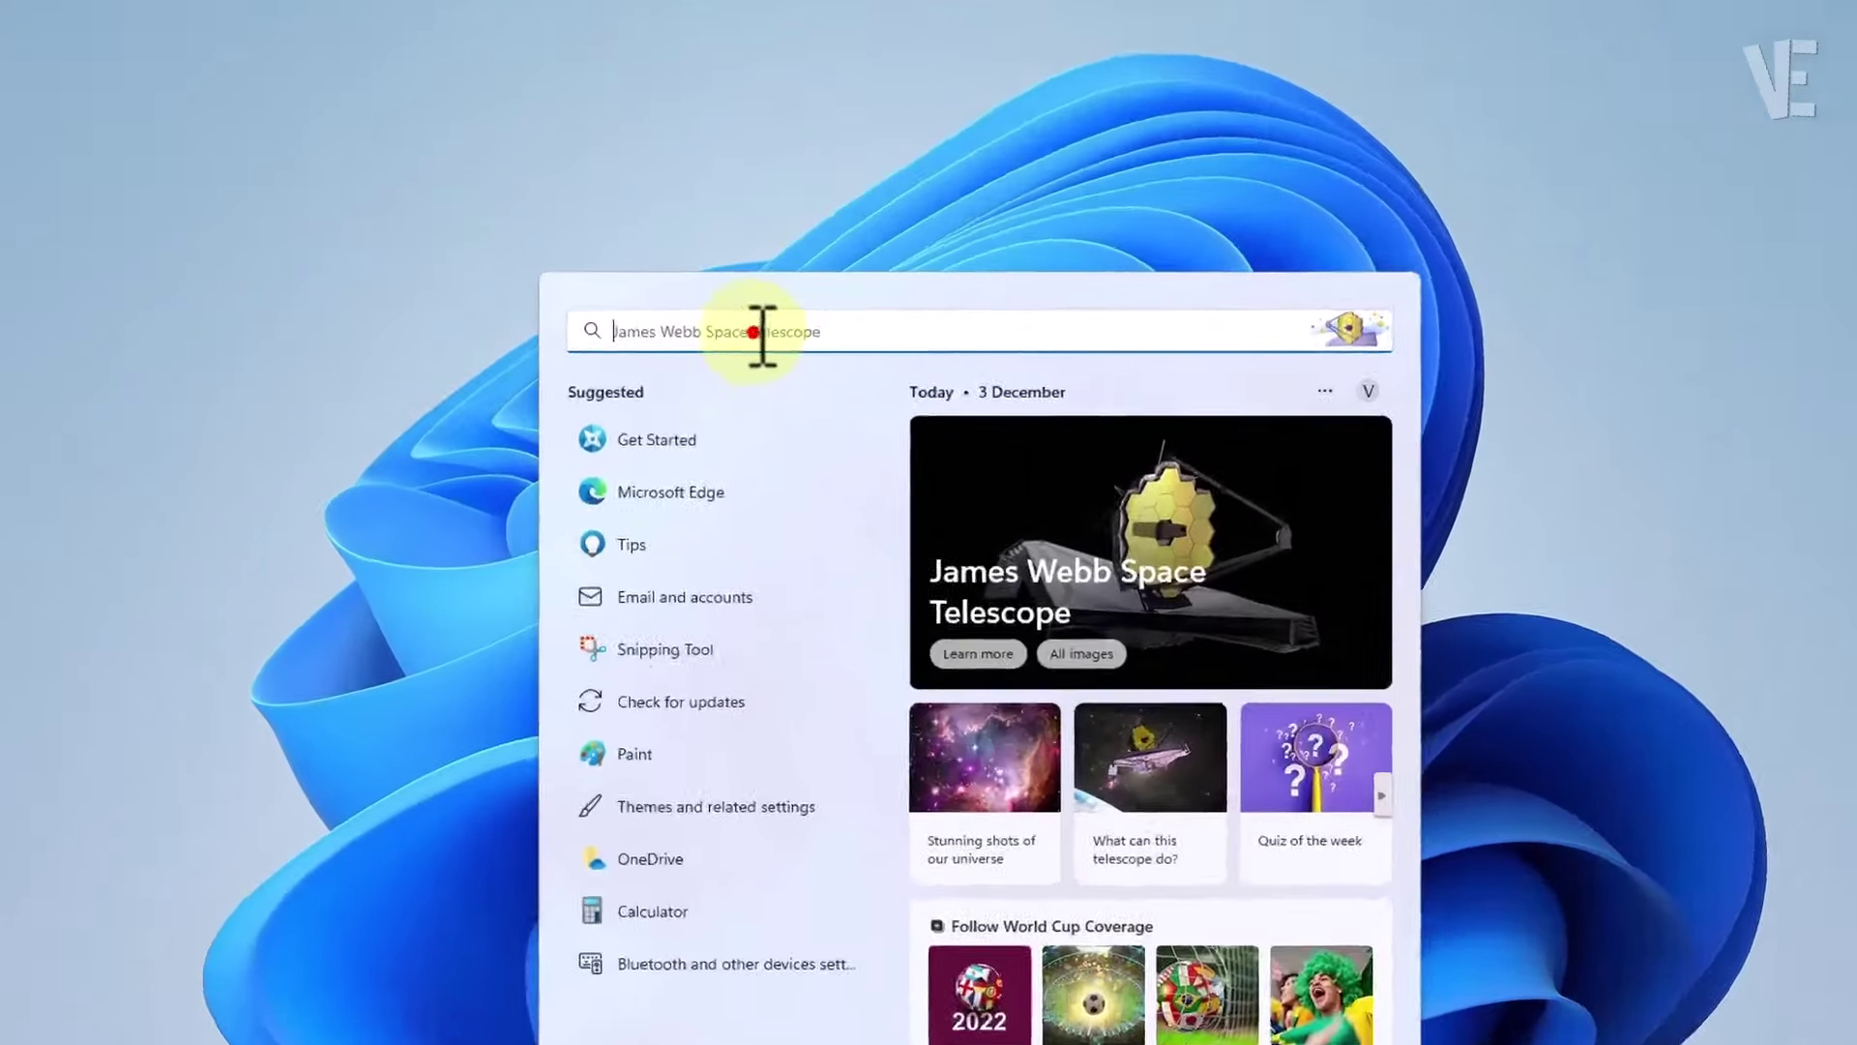
pyautogui.click(789, 326)
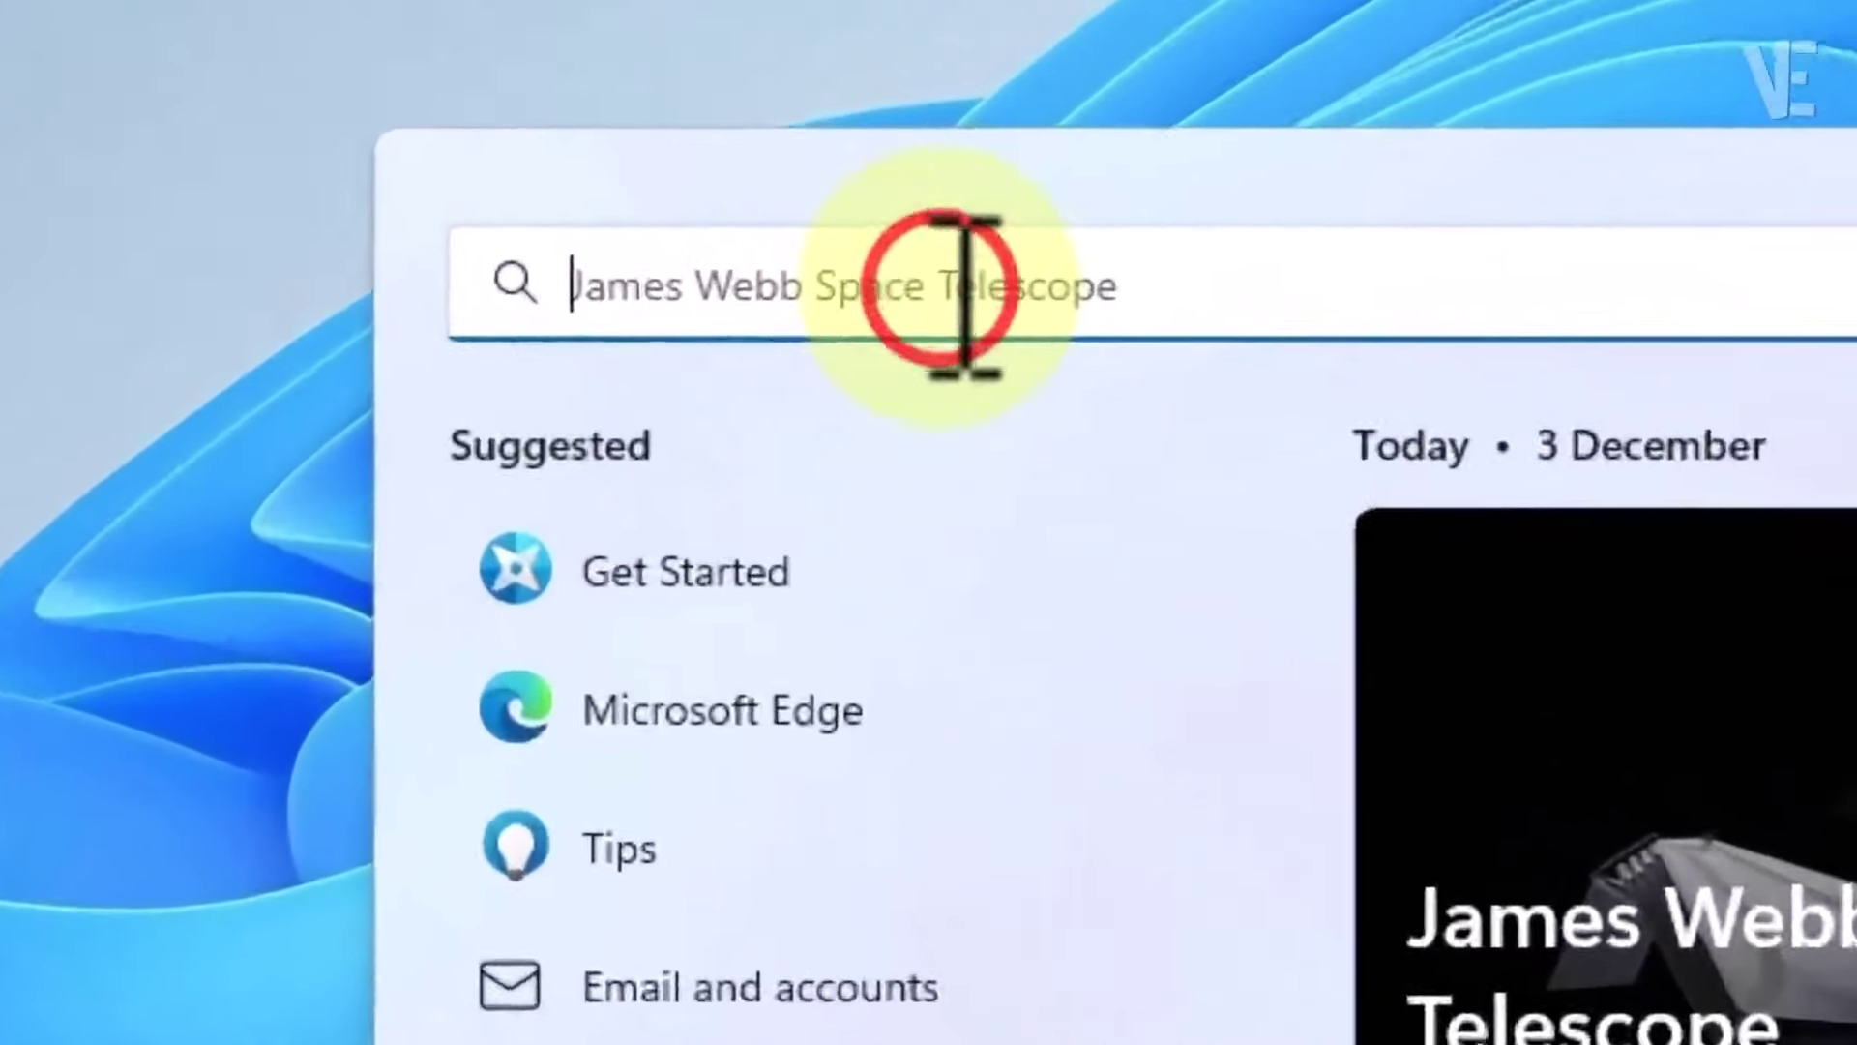
pyautogui.write('device')
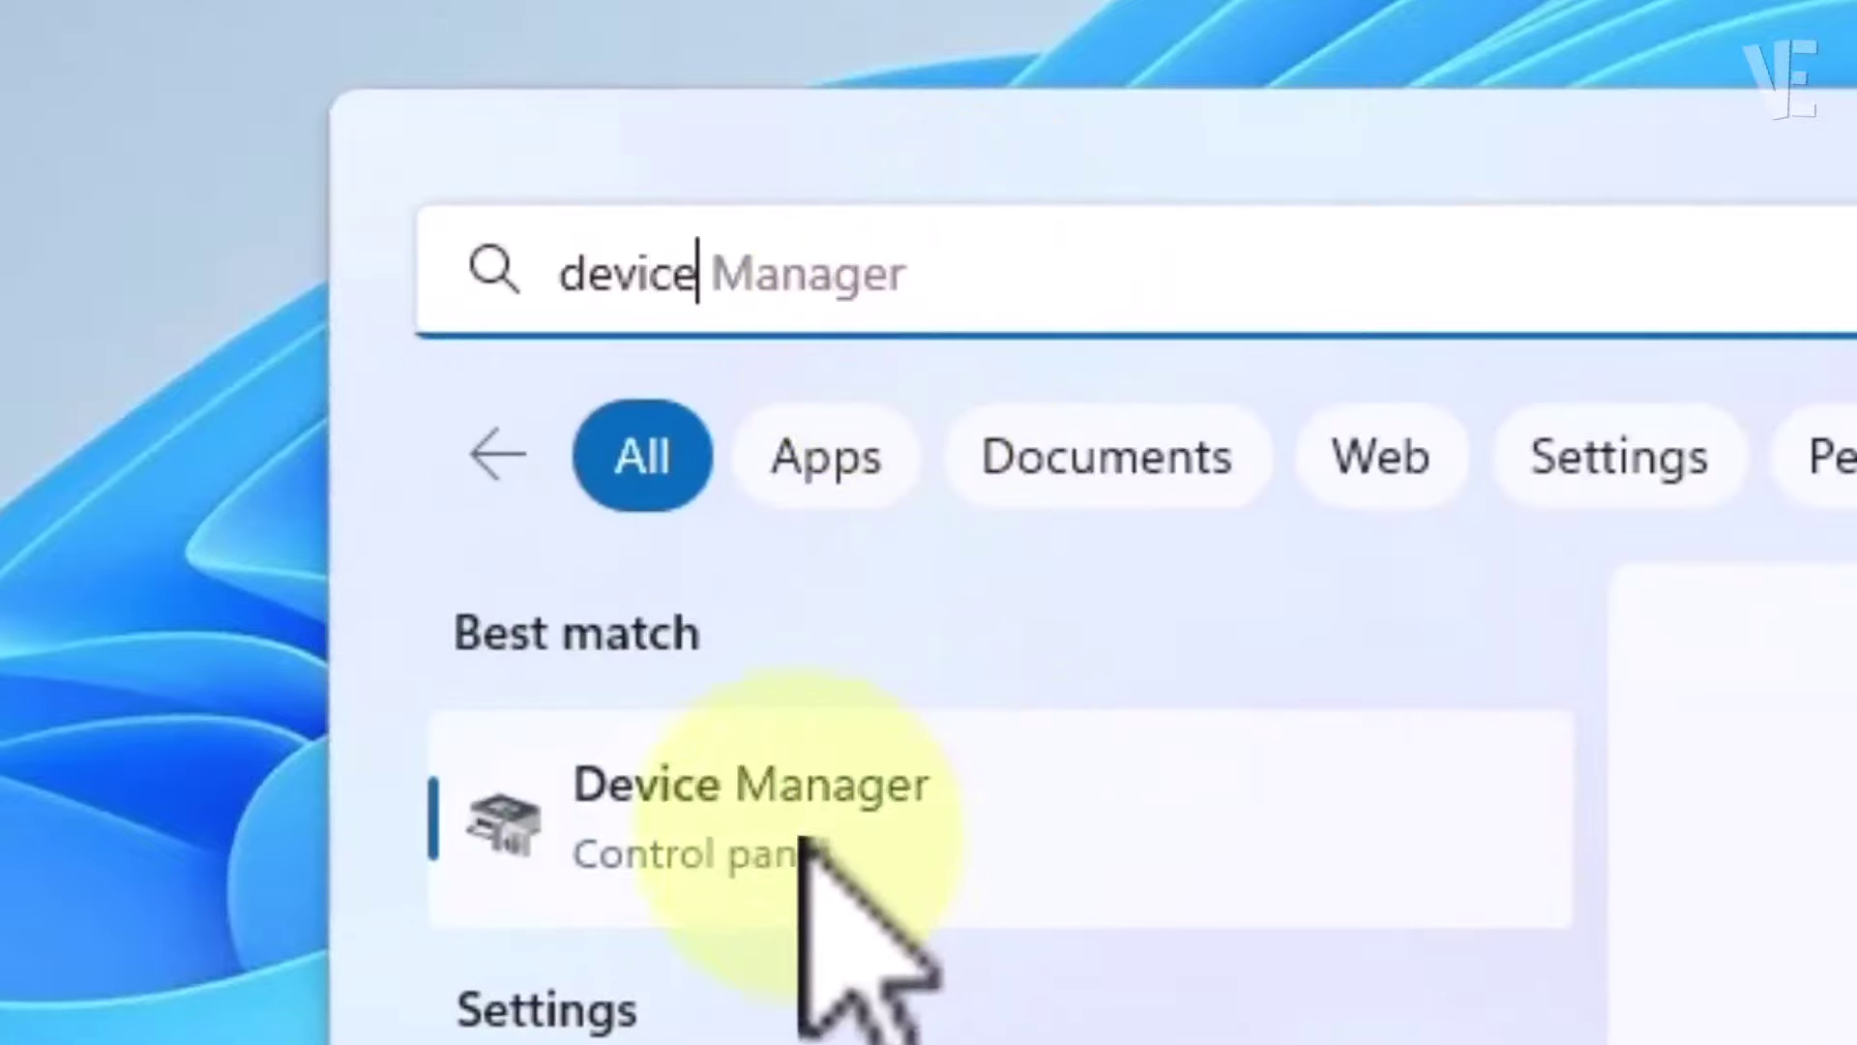
pyautogui.click(830, 817)
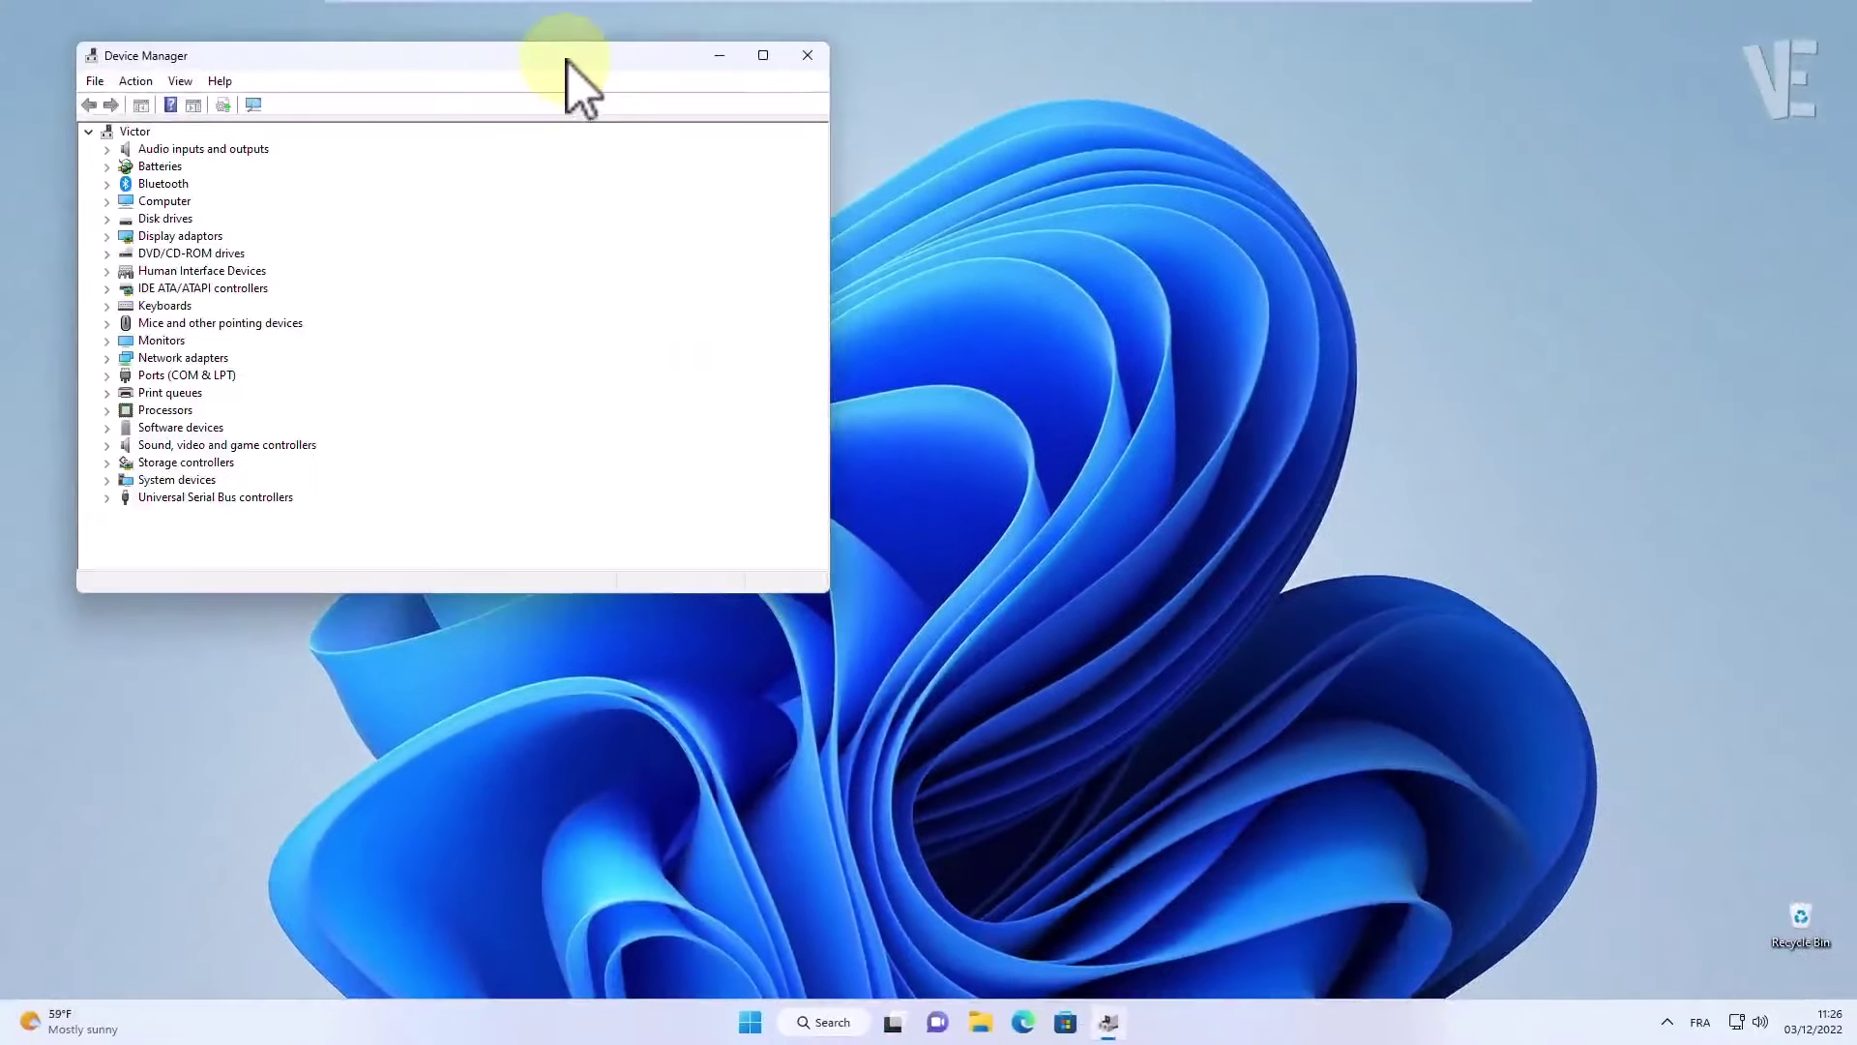
pyautogui.moveTo(567, 60); pyautogui.dragTo(769, 203)
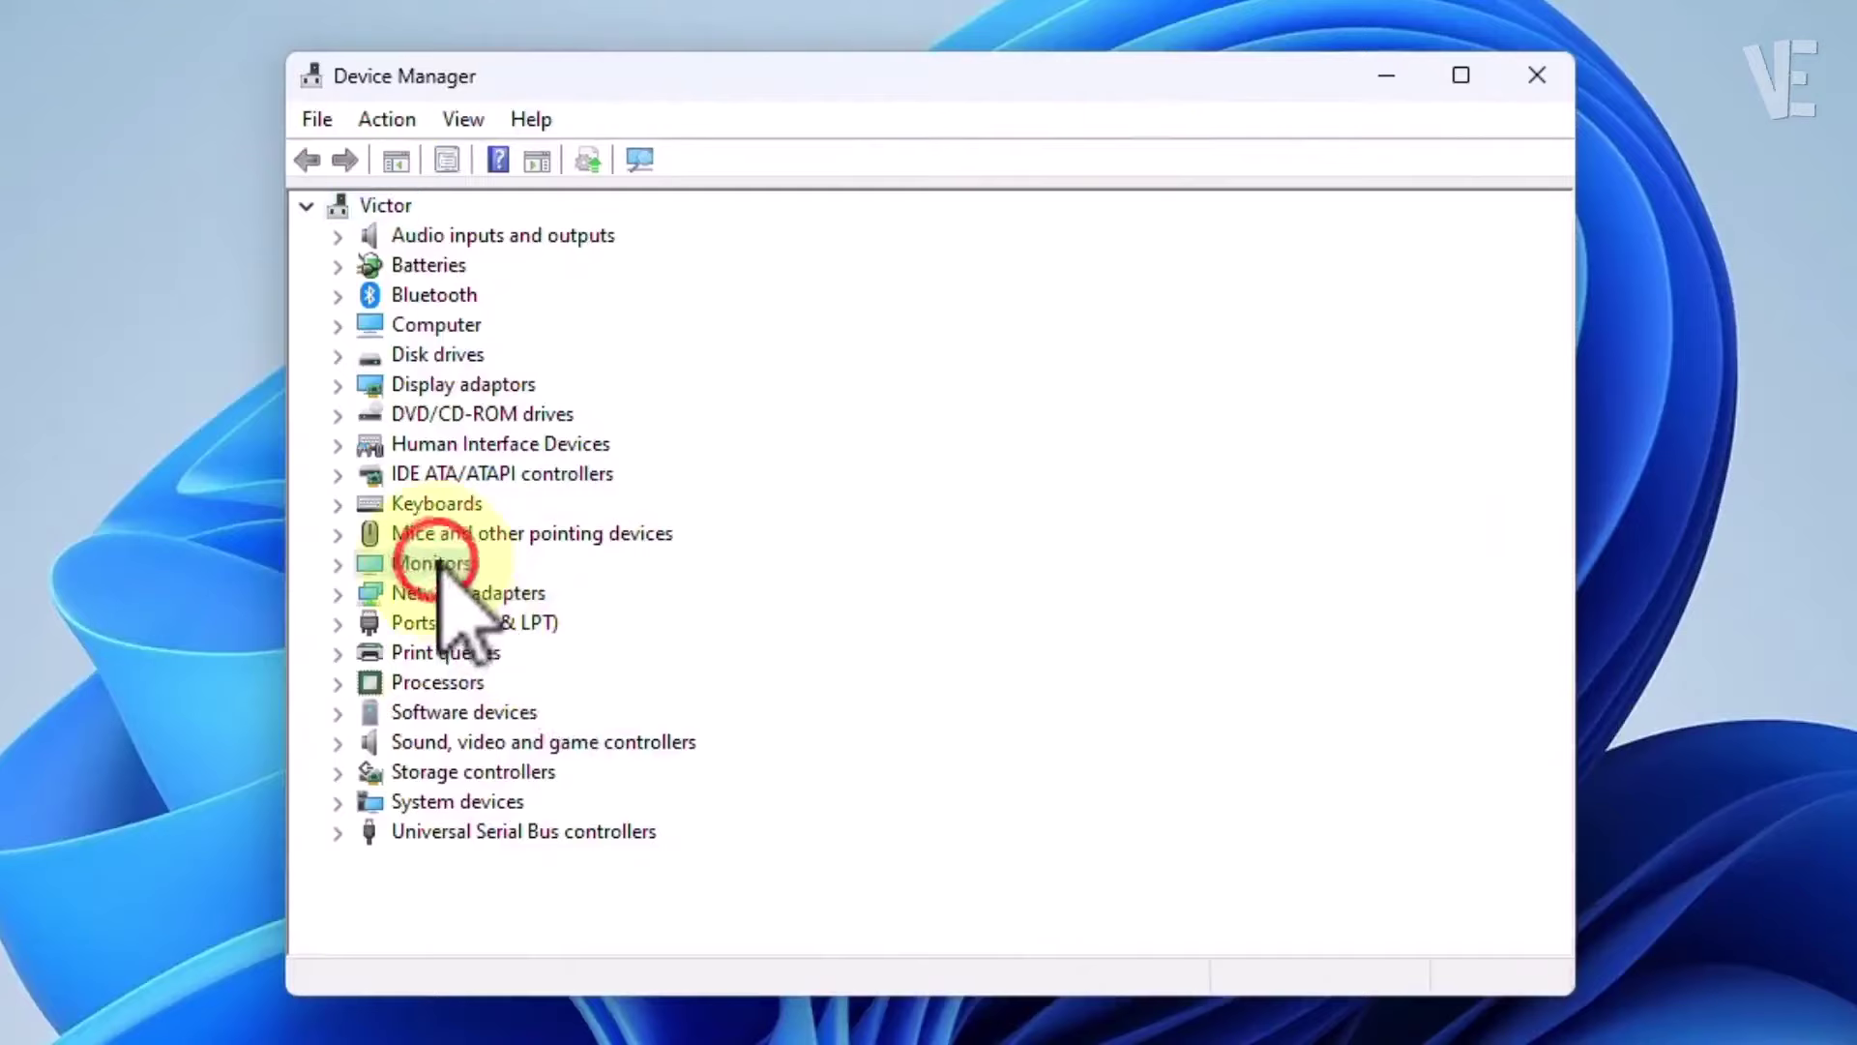
# - Disable the Generic Monitor device under Monitors, confirm the change, and re-enable the device
pyautogui.click(338, 565)
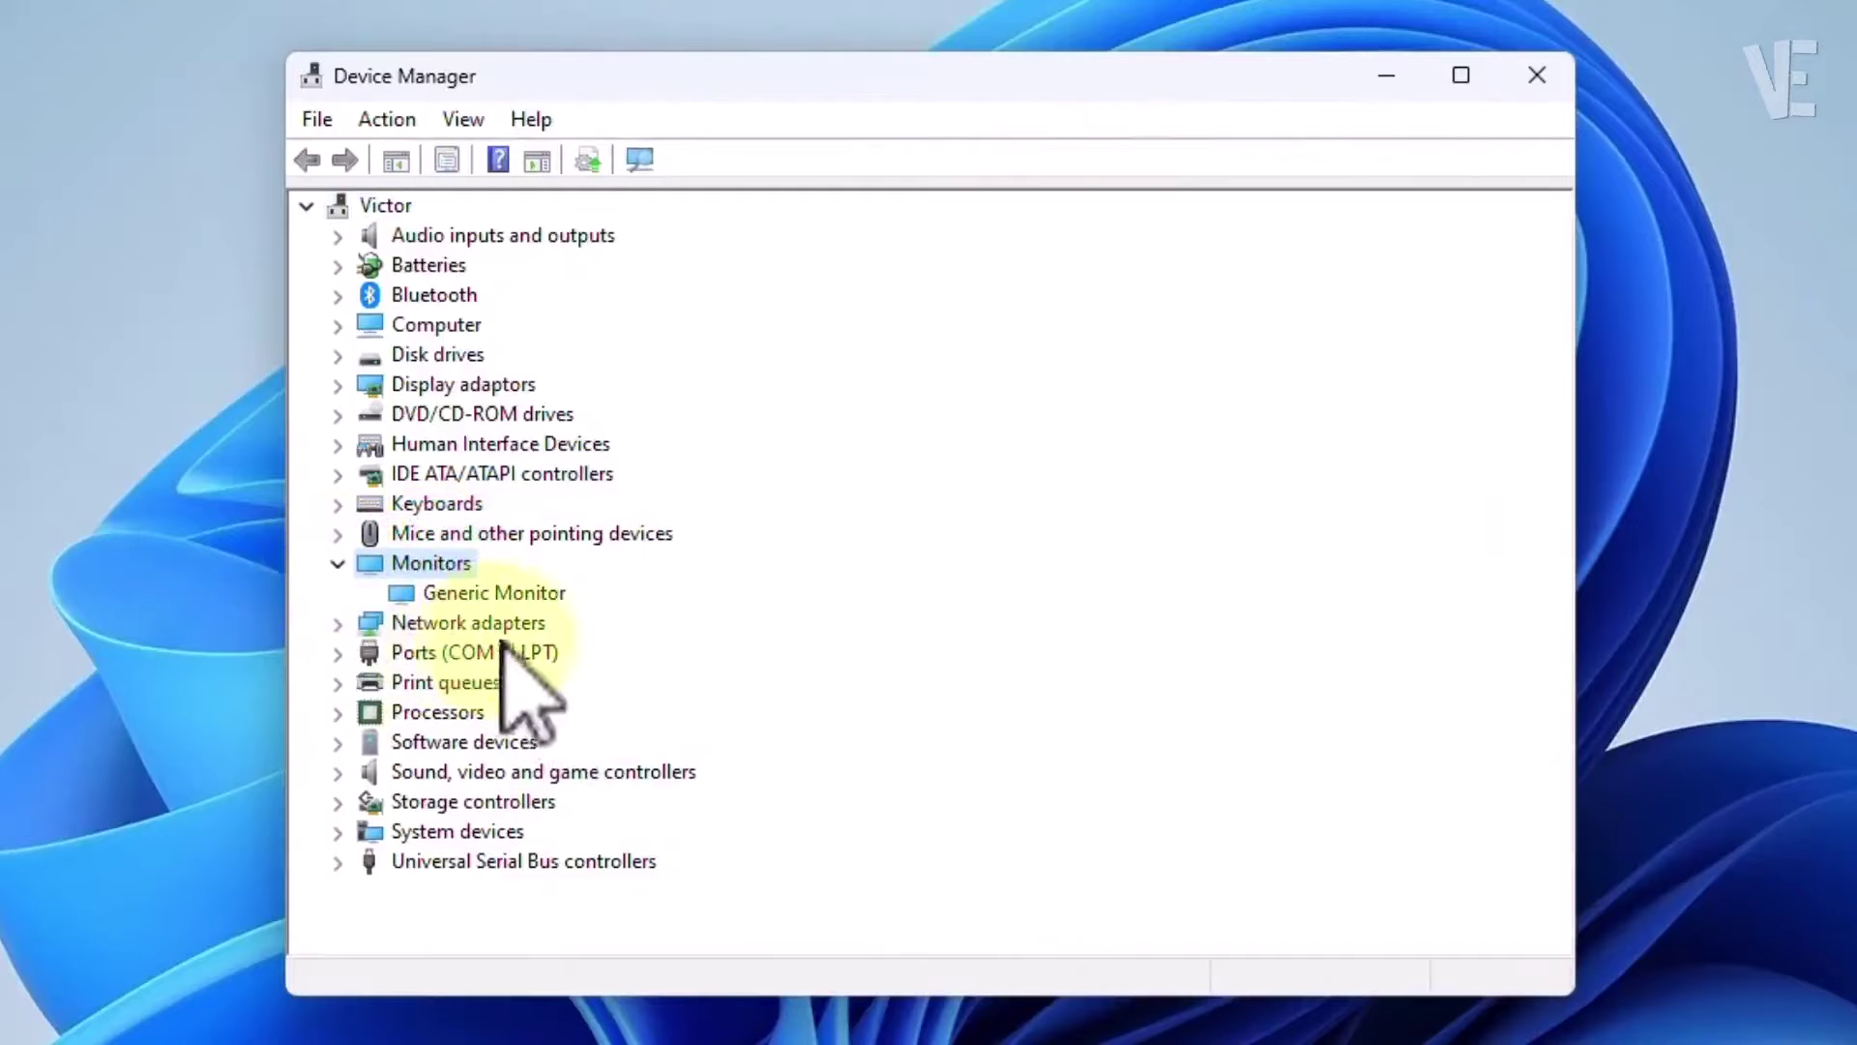
pyautogui.click(533, 594)
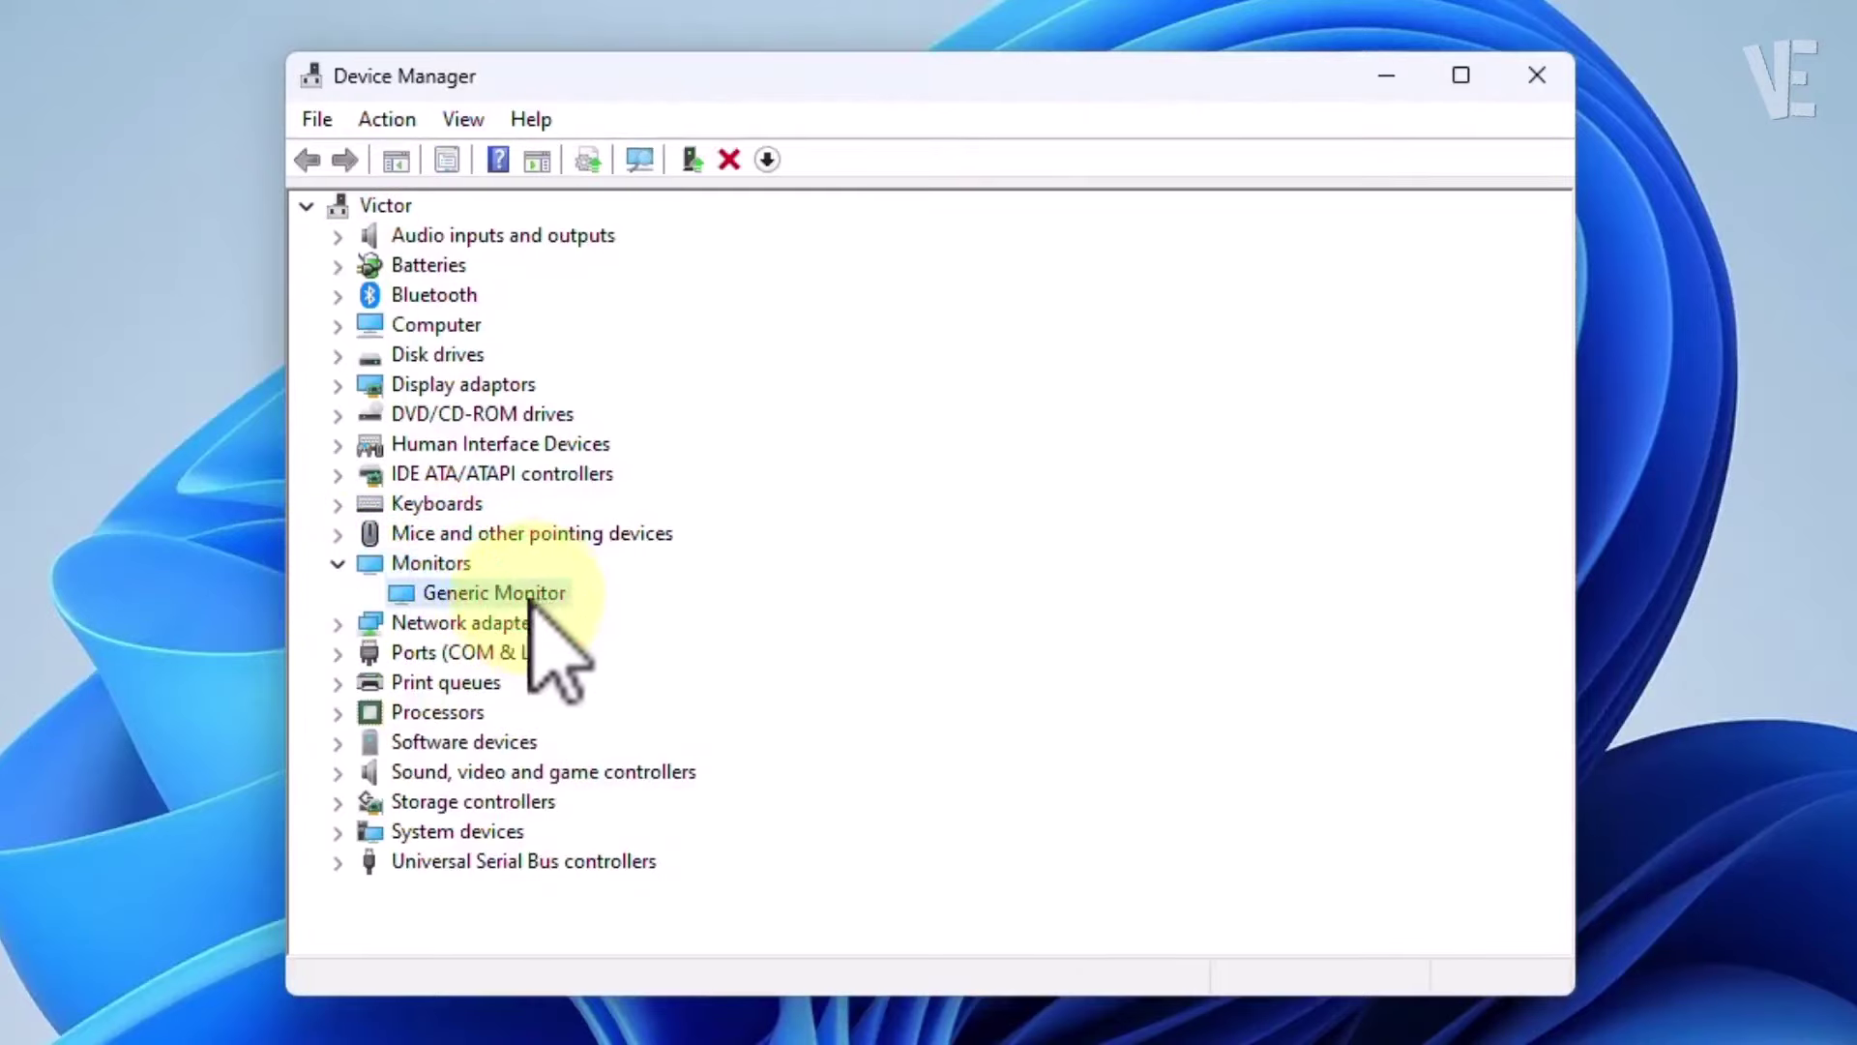
pyautogui.rightClick(533, 594)
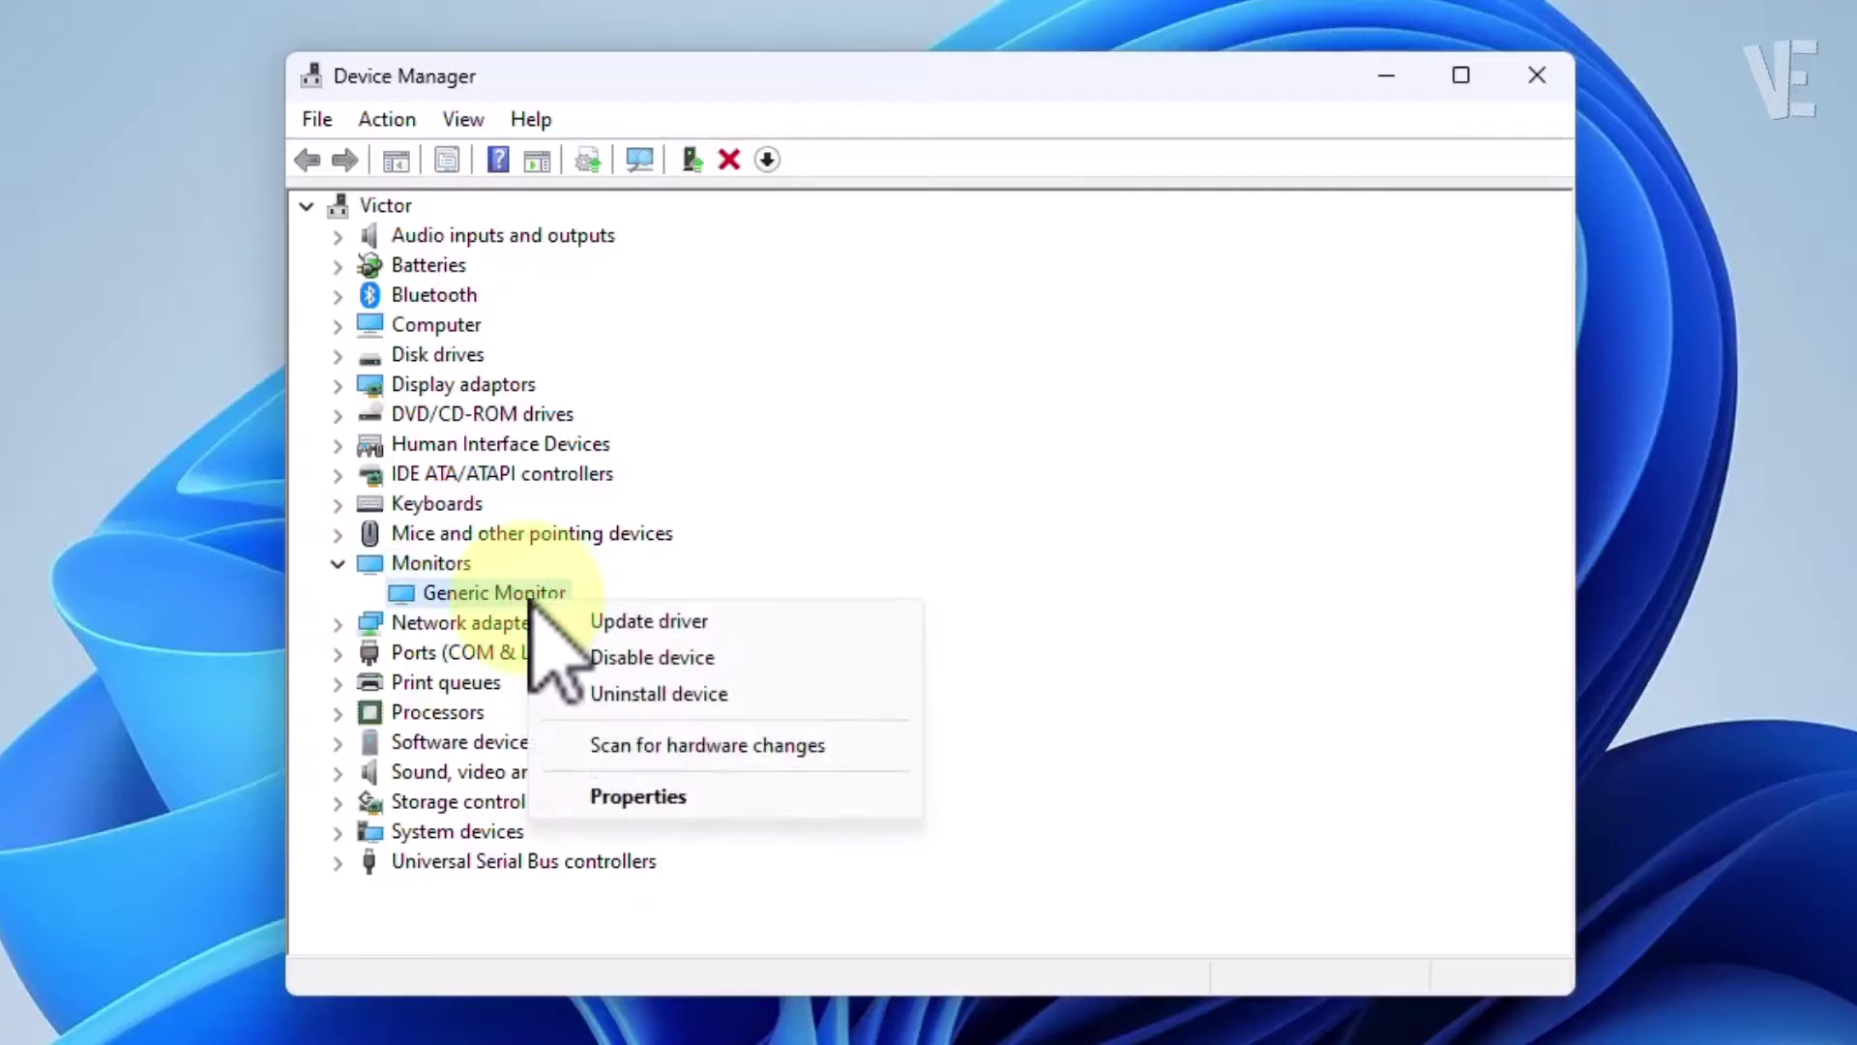
pyautogui.click(639, 658)
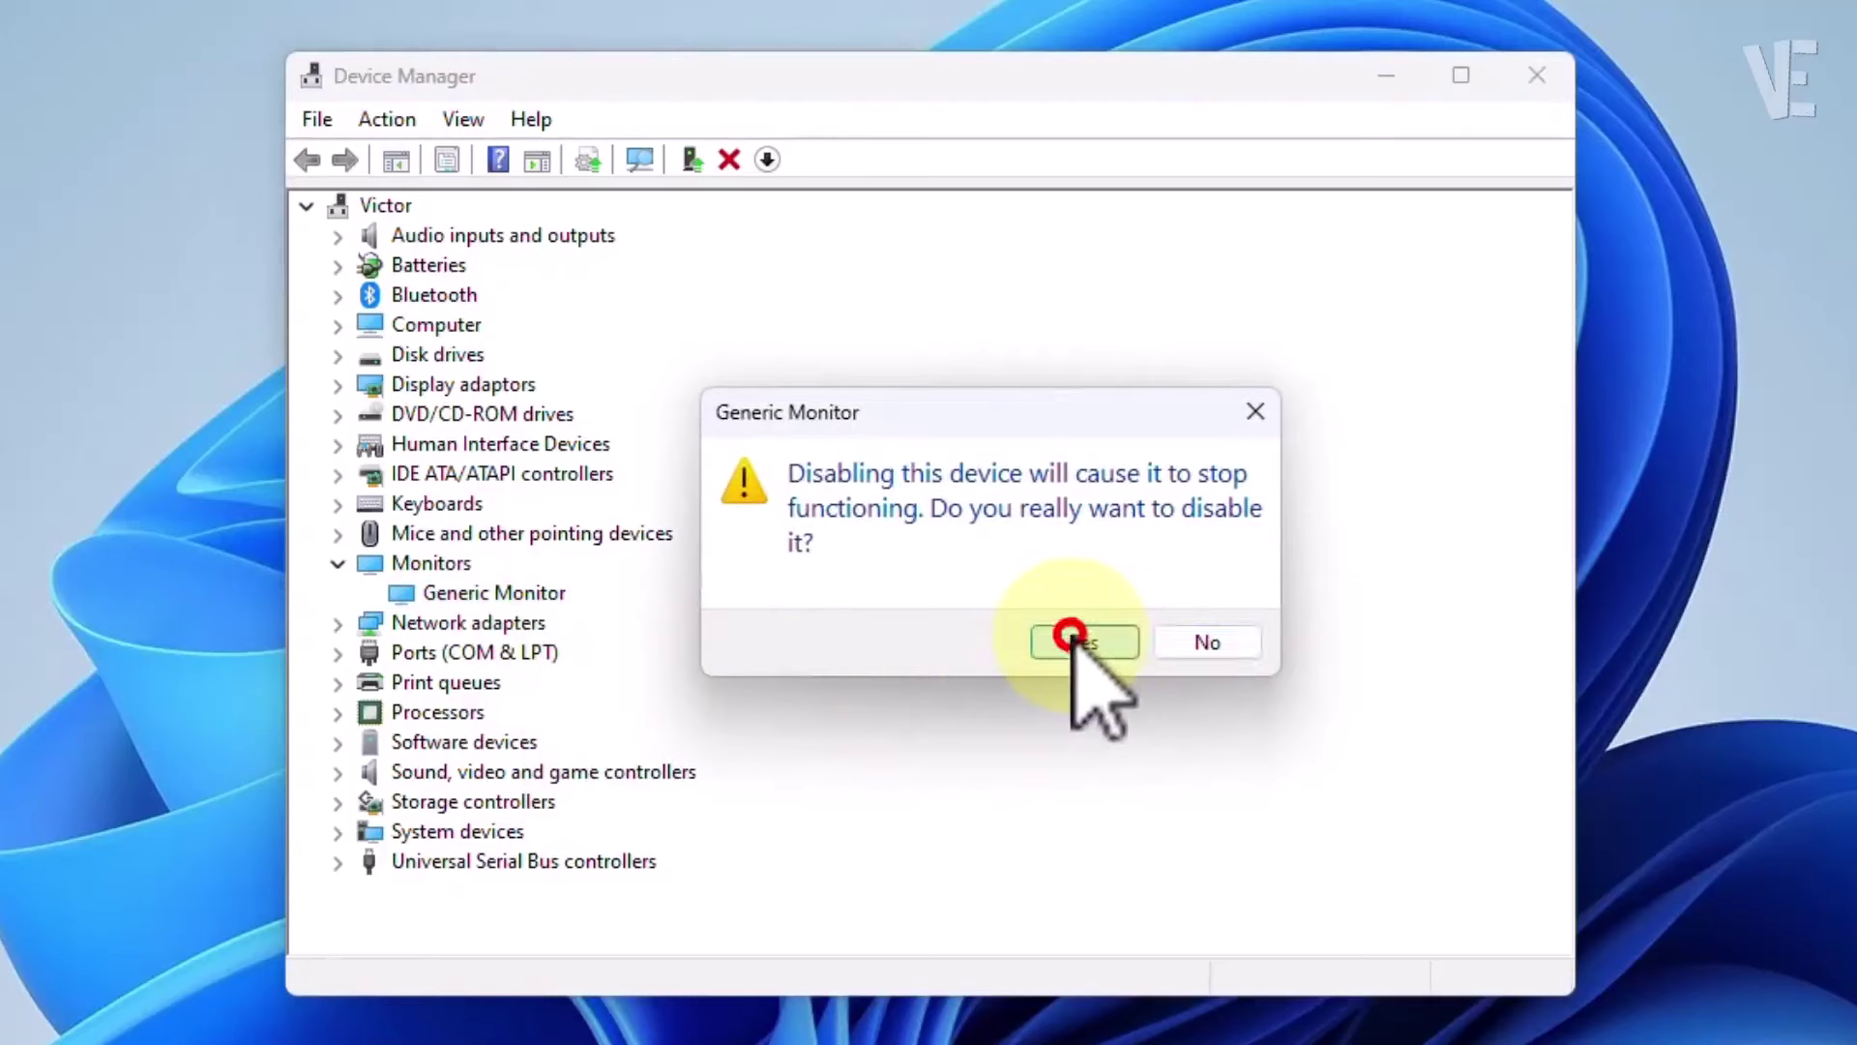
pyautogui.click(1071, 637)
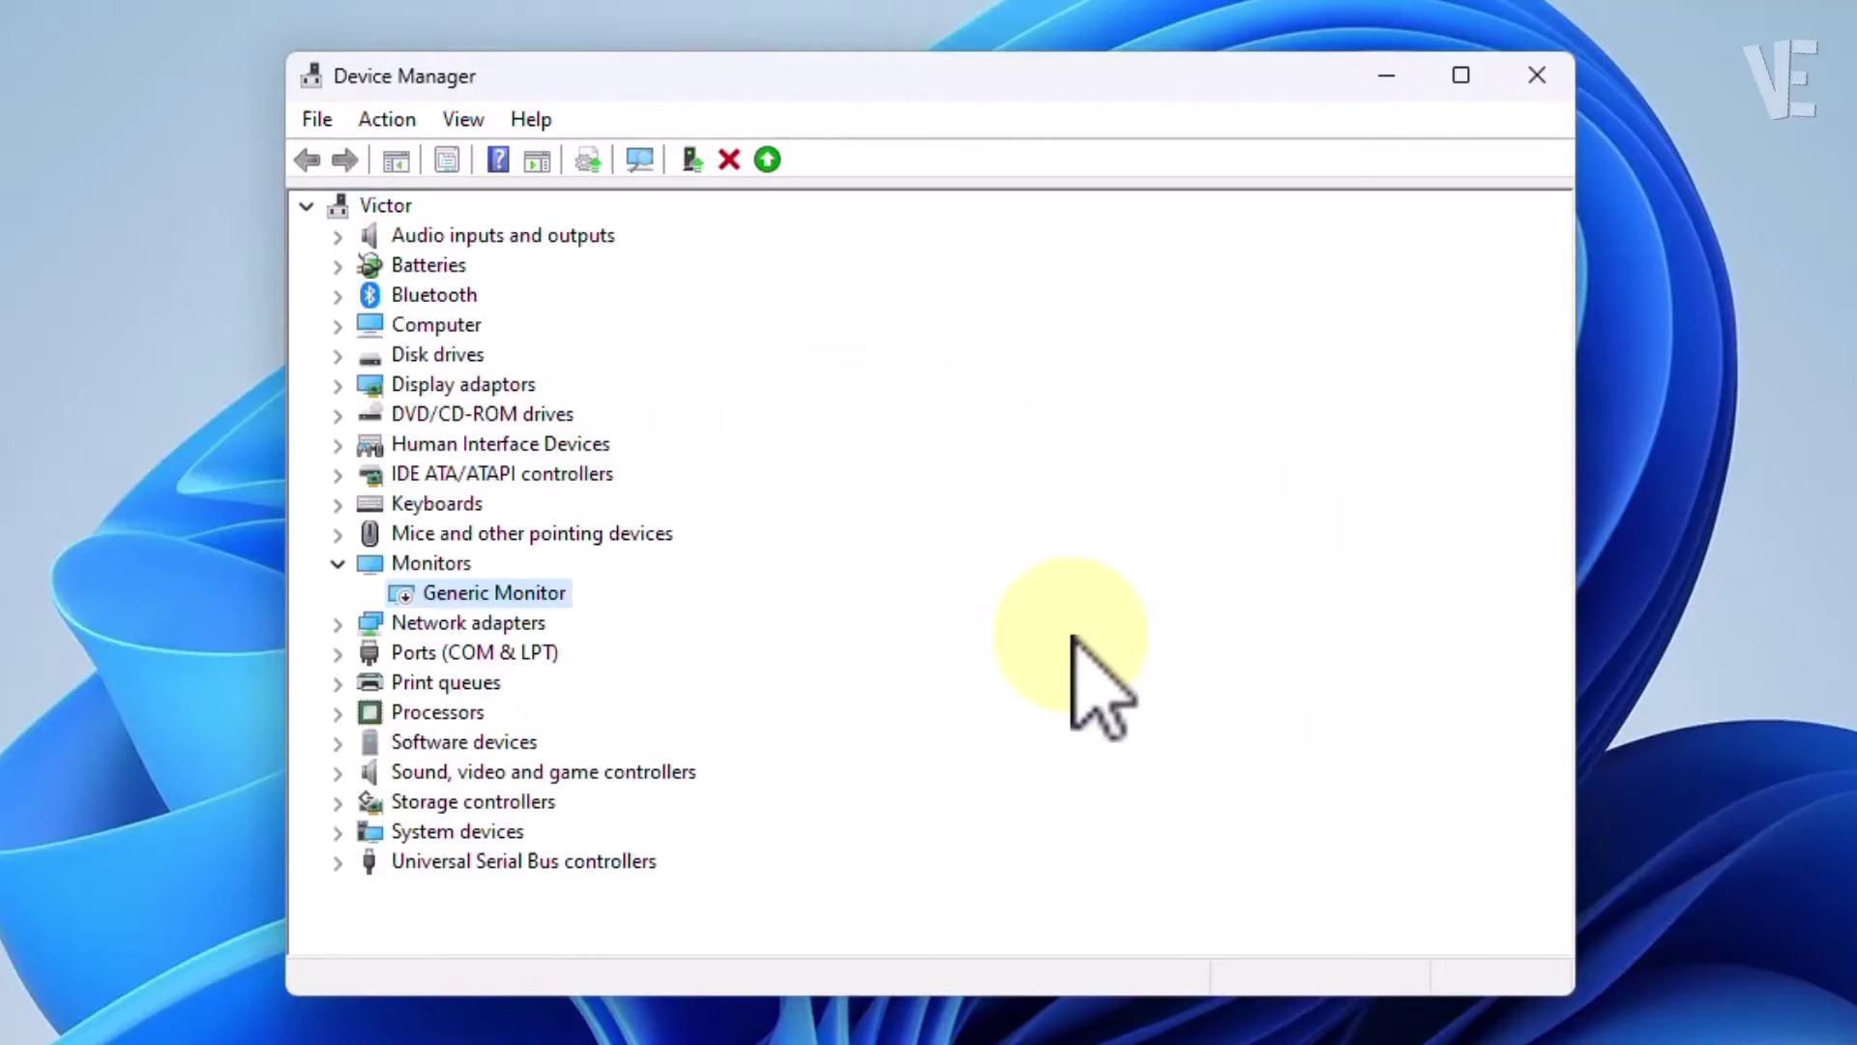
pyautogui.rightClick(523, 595)
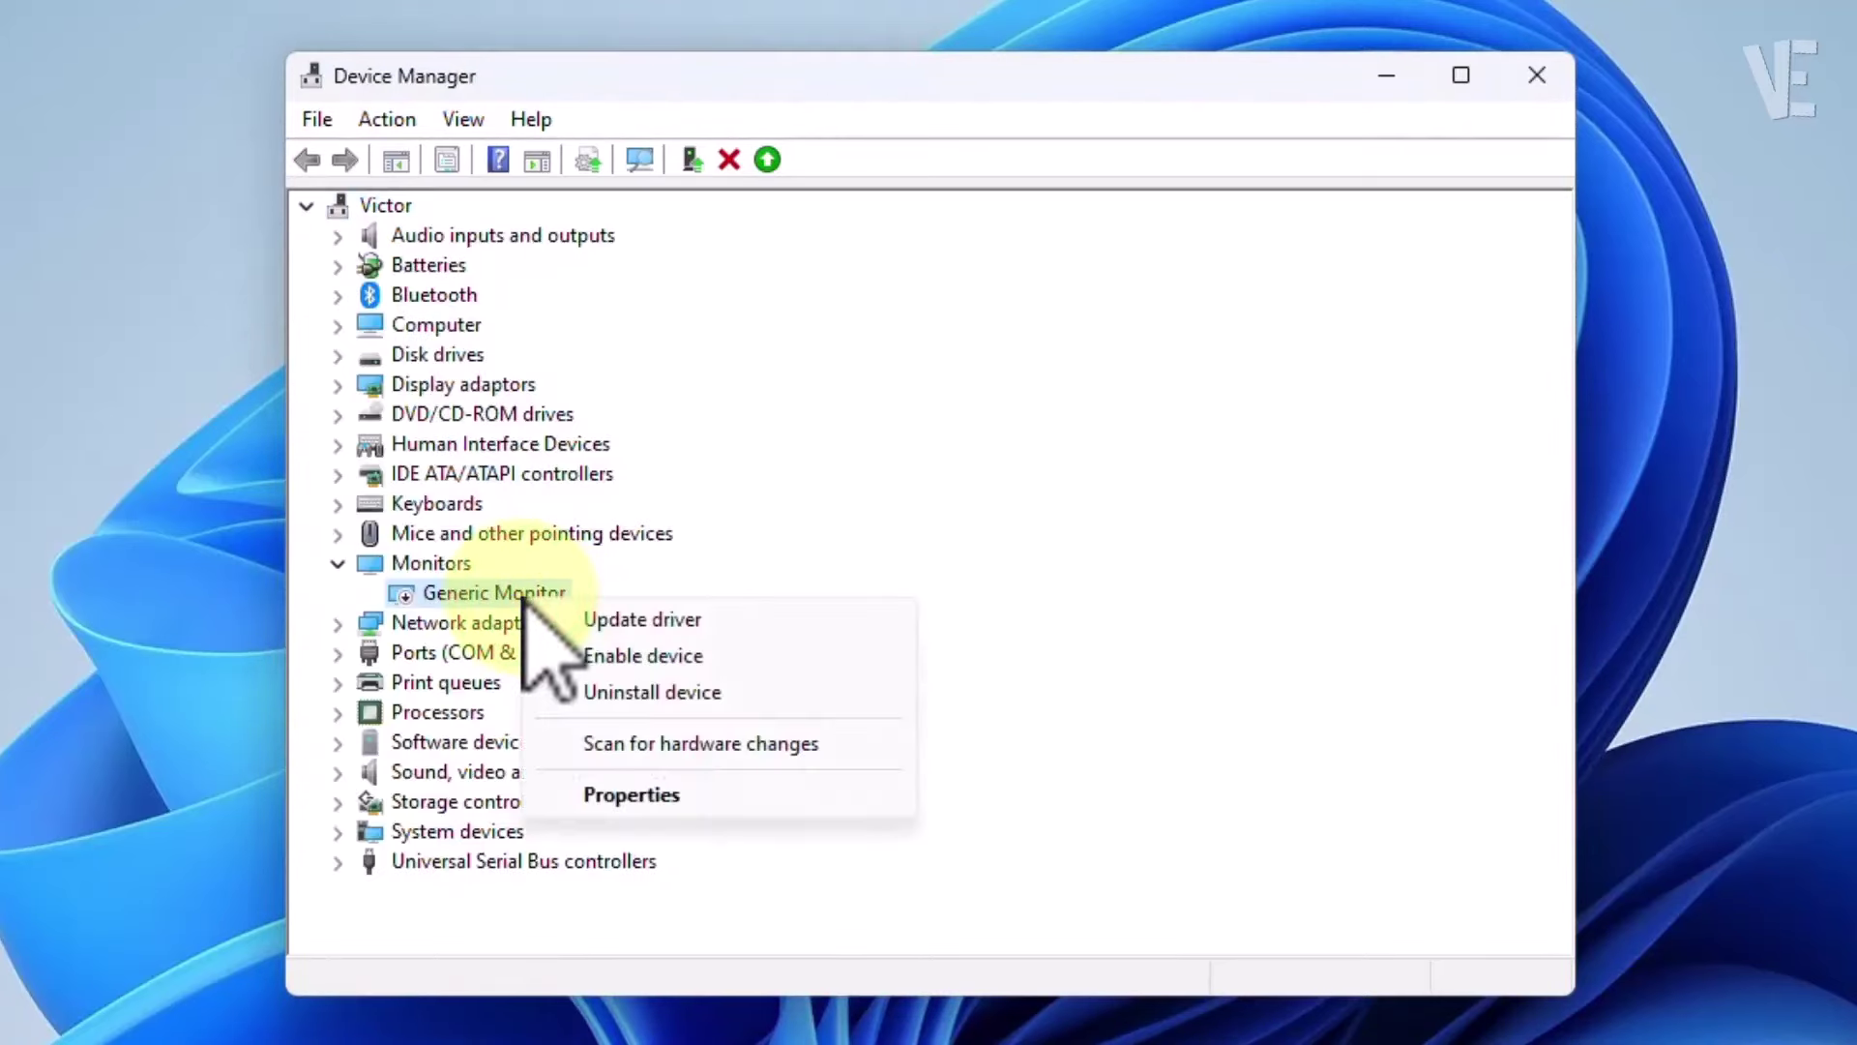
pyautogui.click(643, 656)
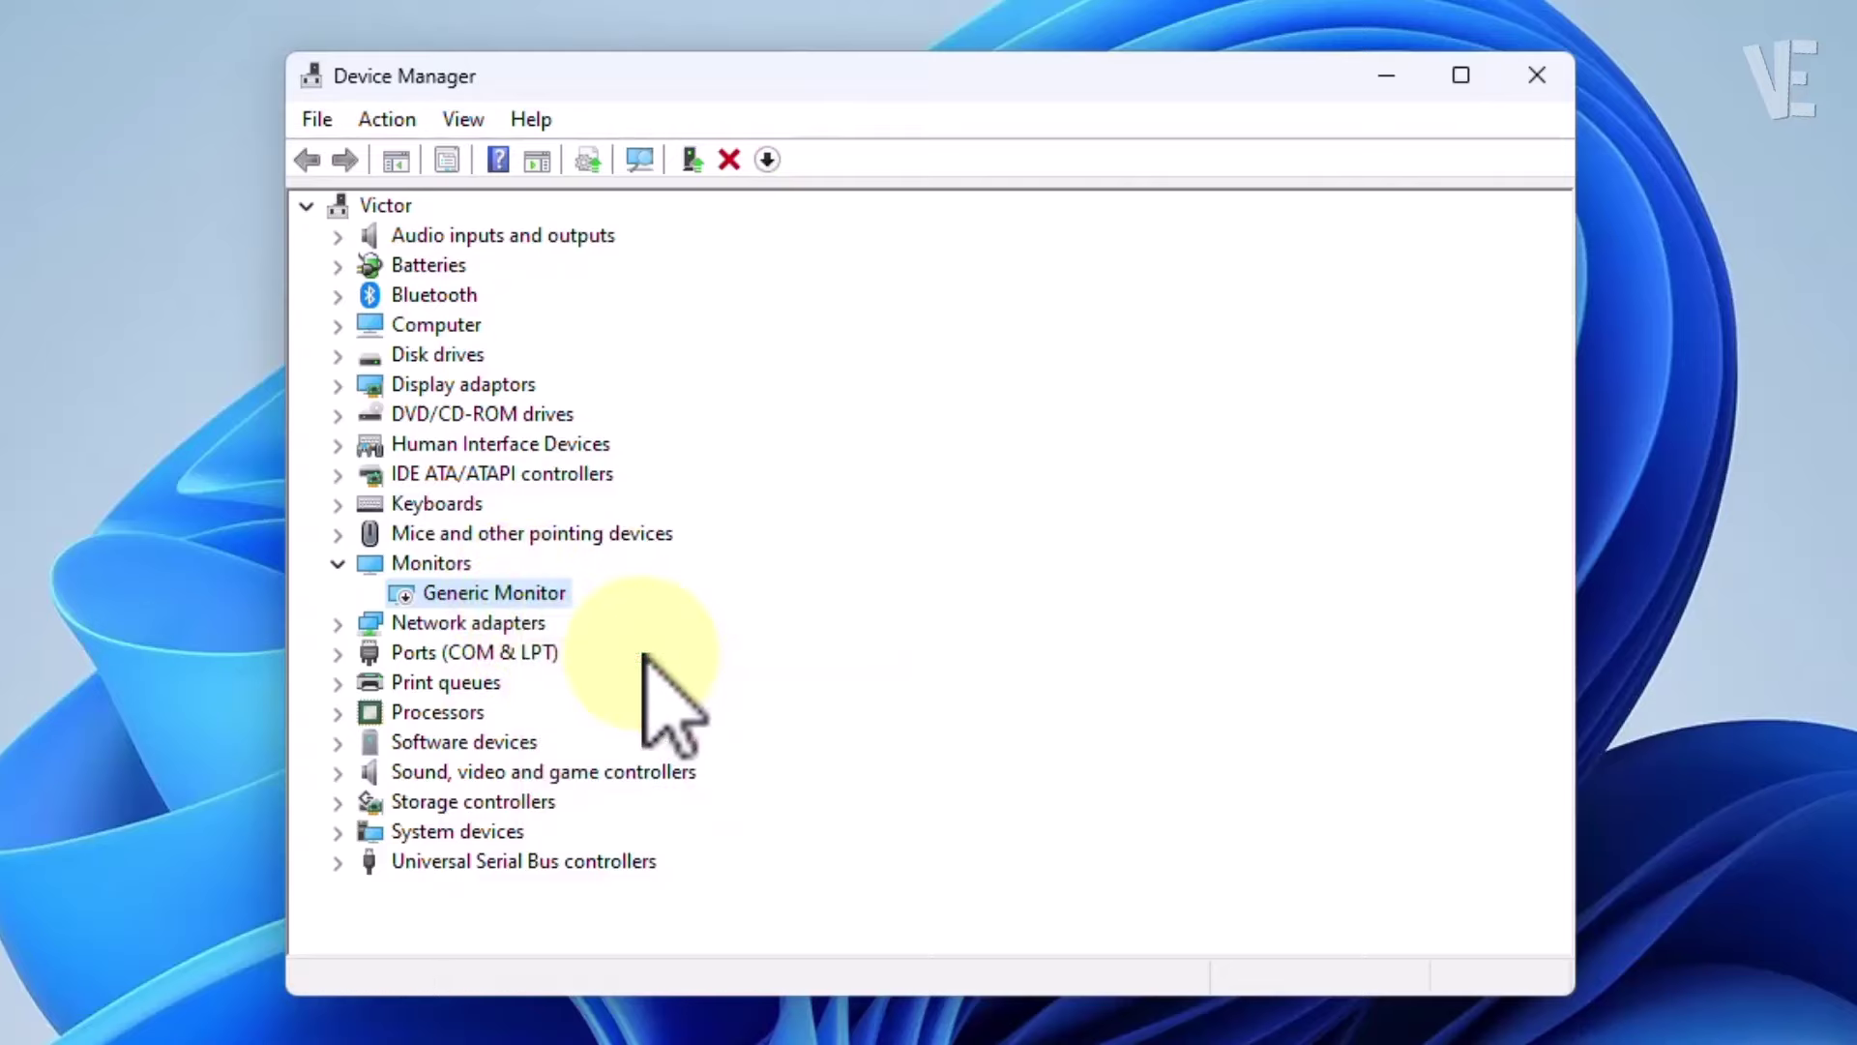
# - Update the Generic Monitor driver by having Windows search automatically for drivers
pyautogui.rightClick(515, 592)
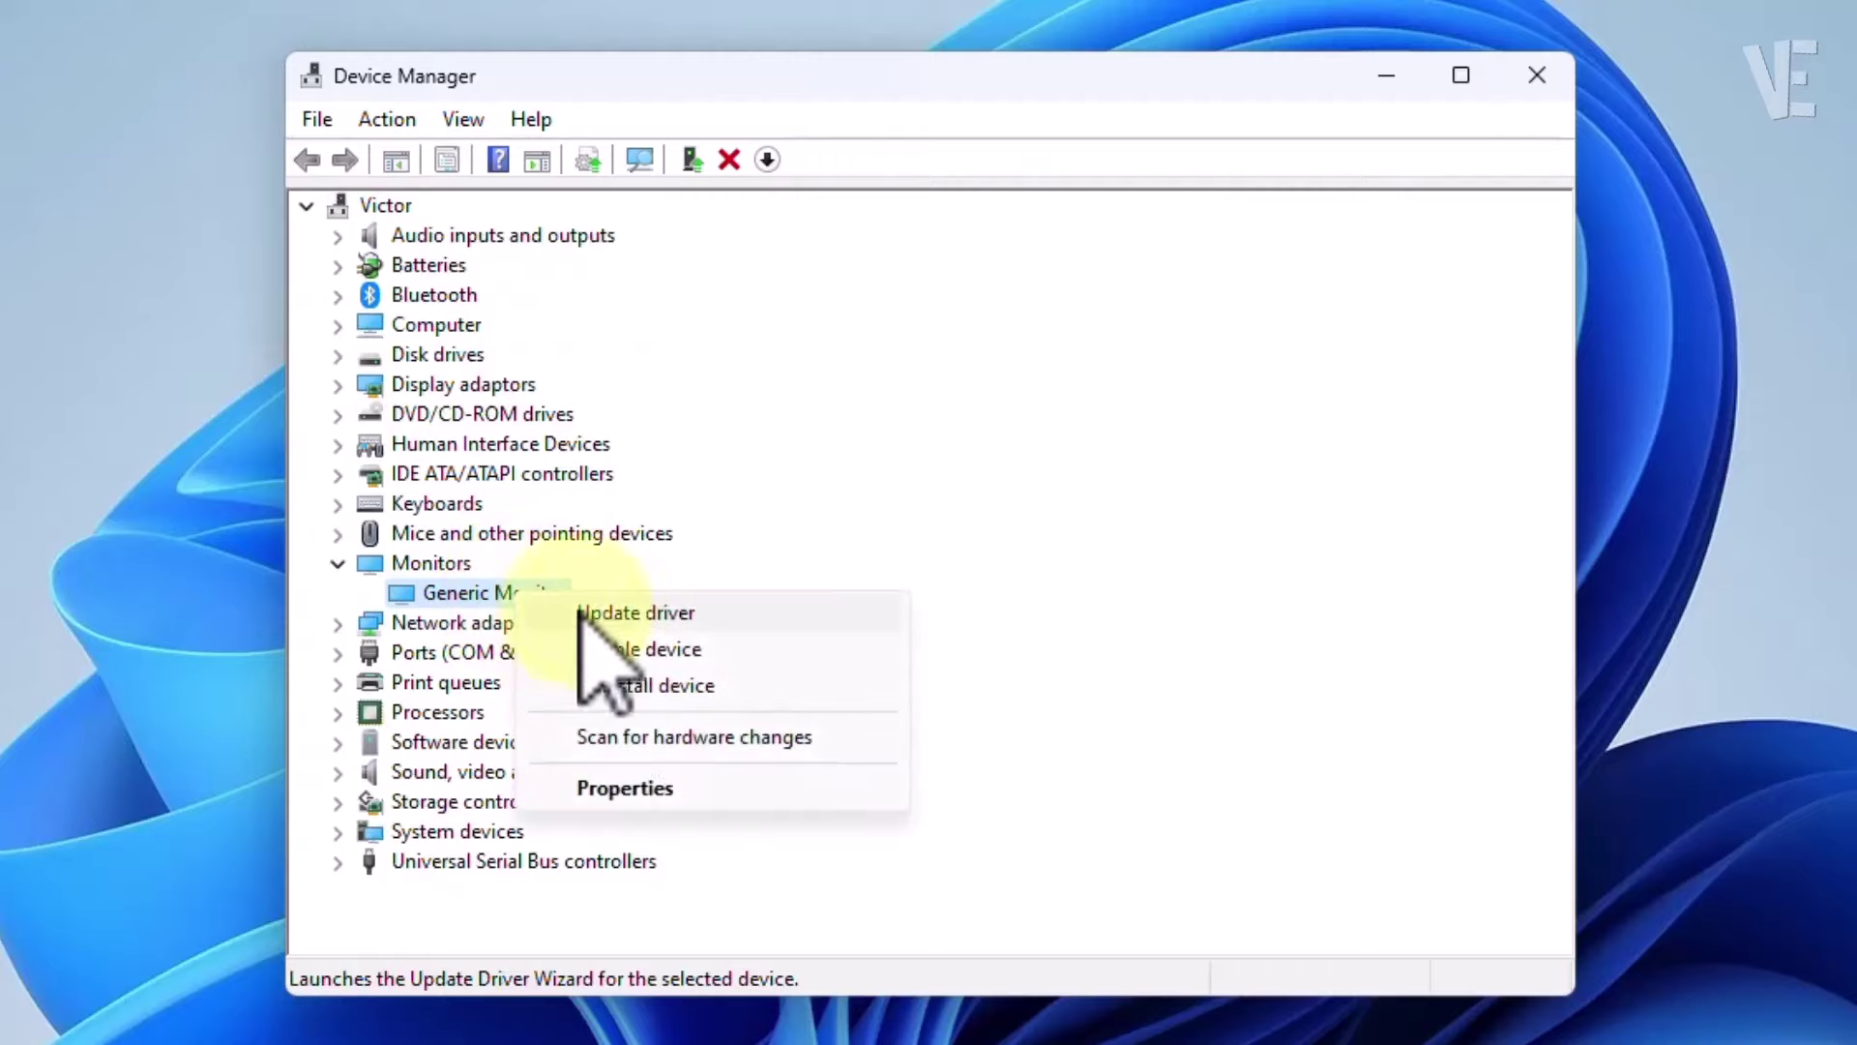
pyautogui.click(648, 613)
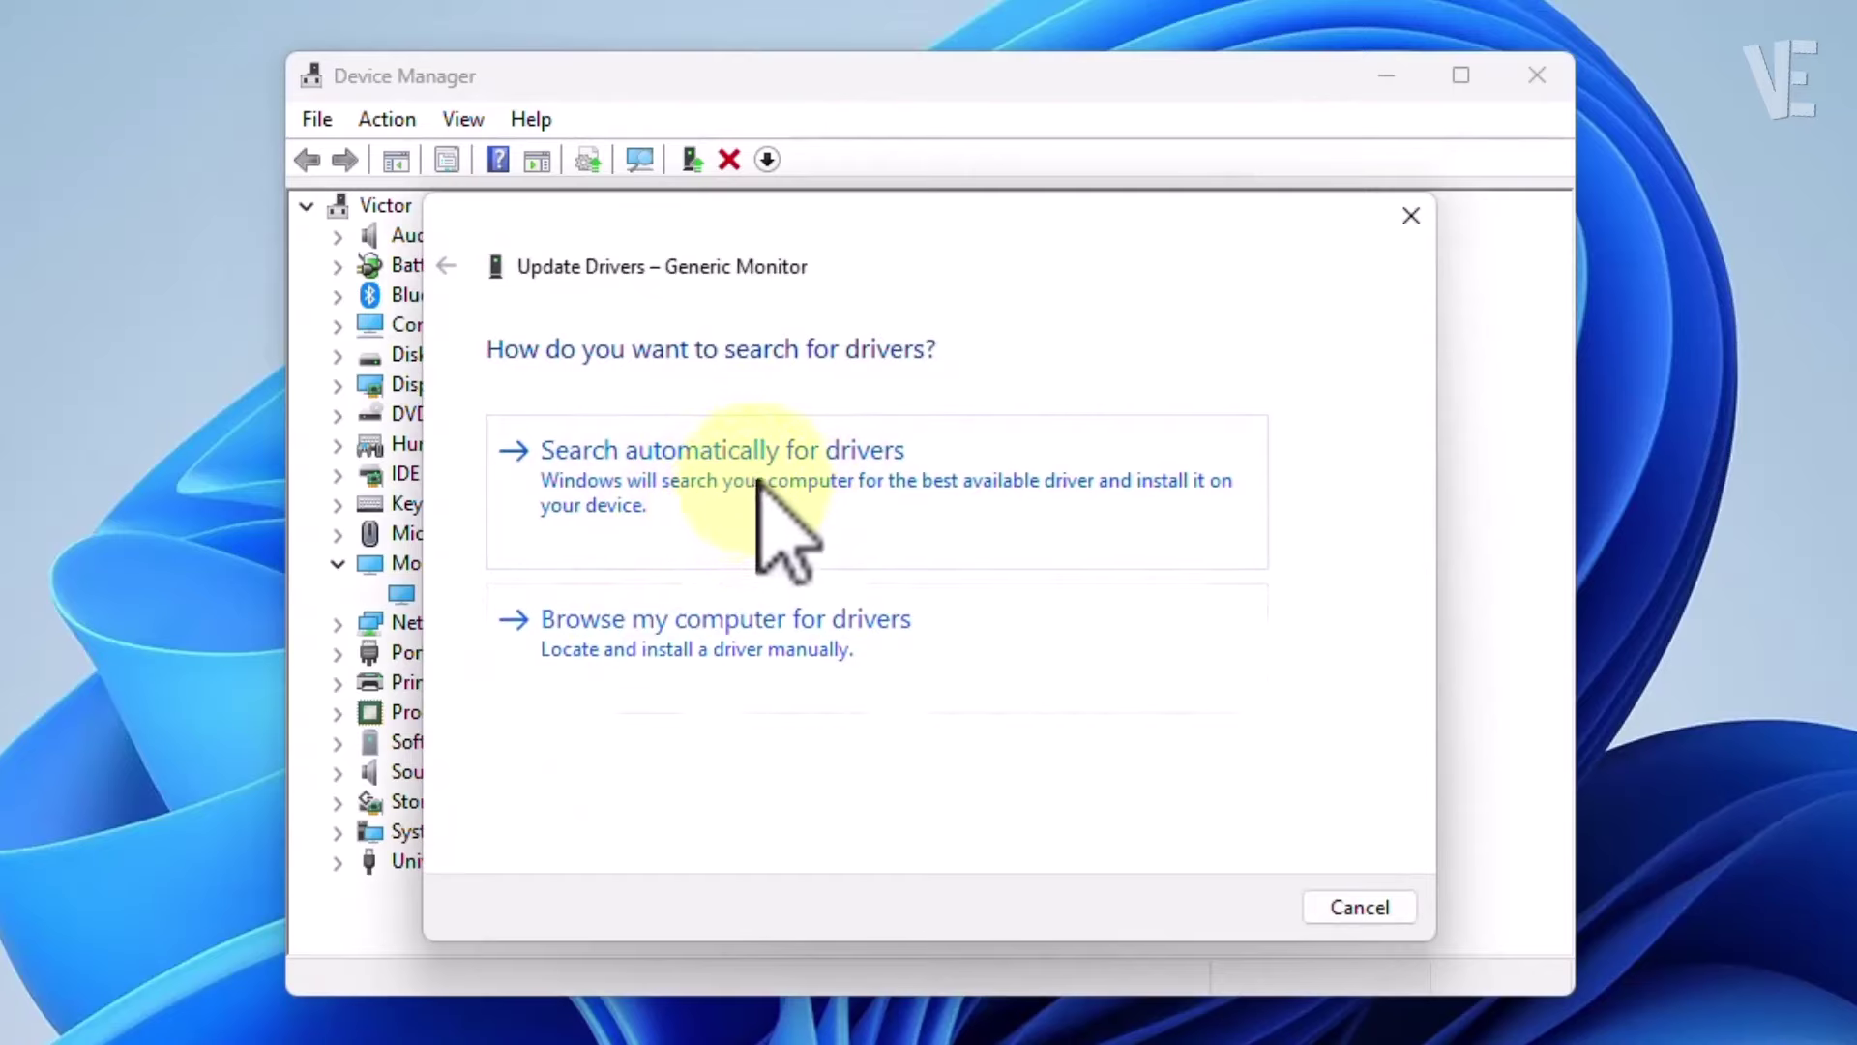
pyautogui.click(758, 483)
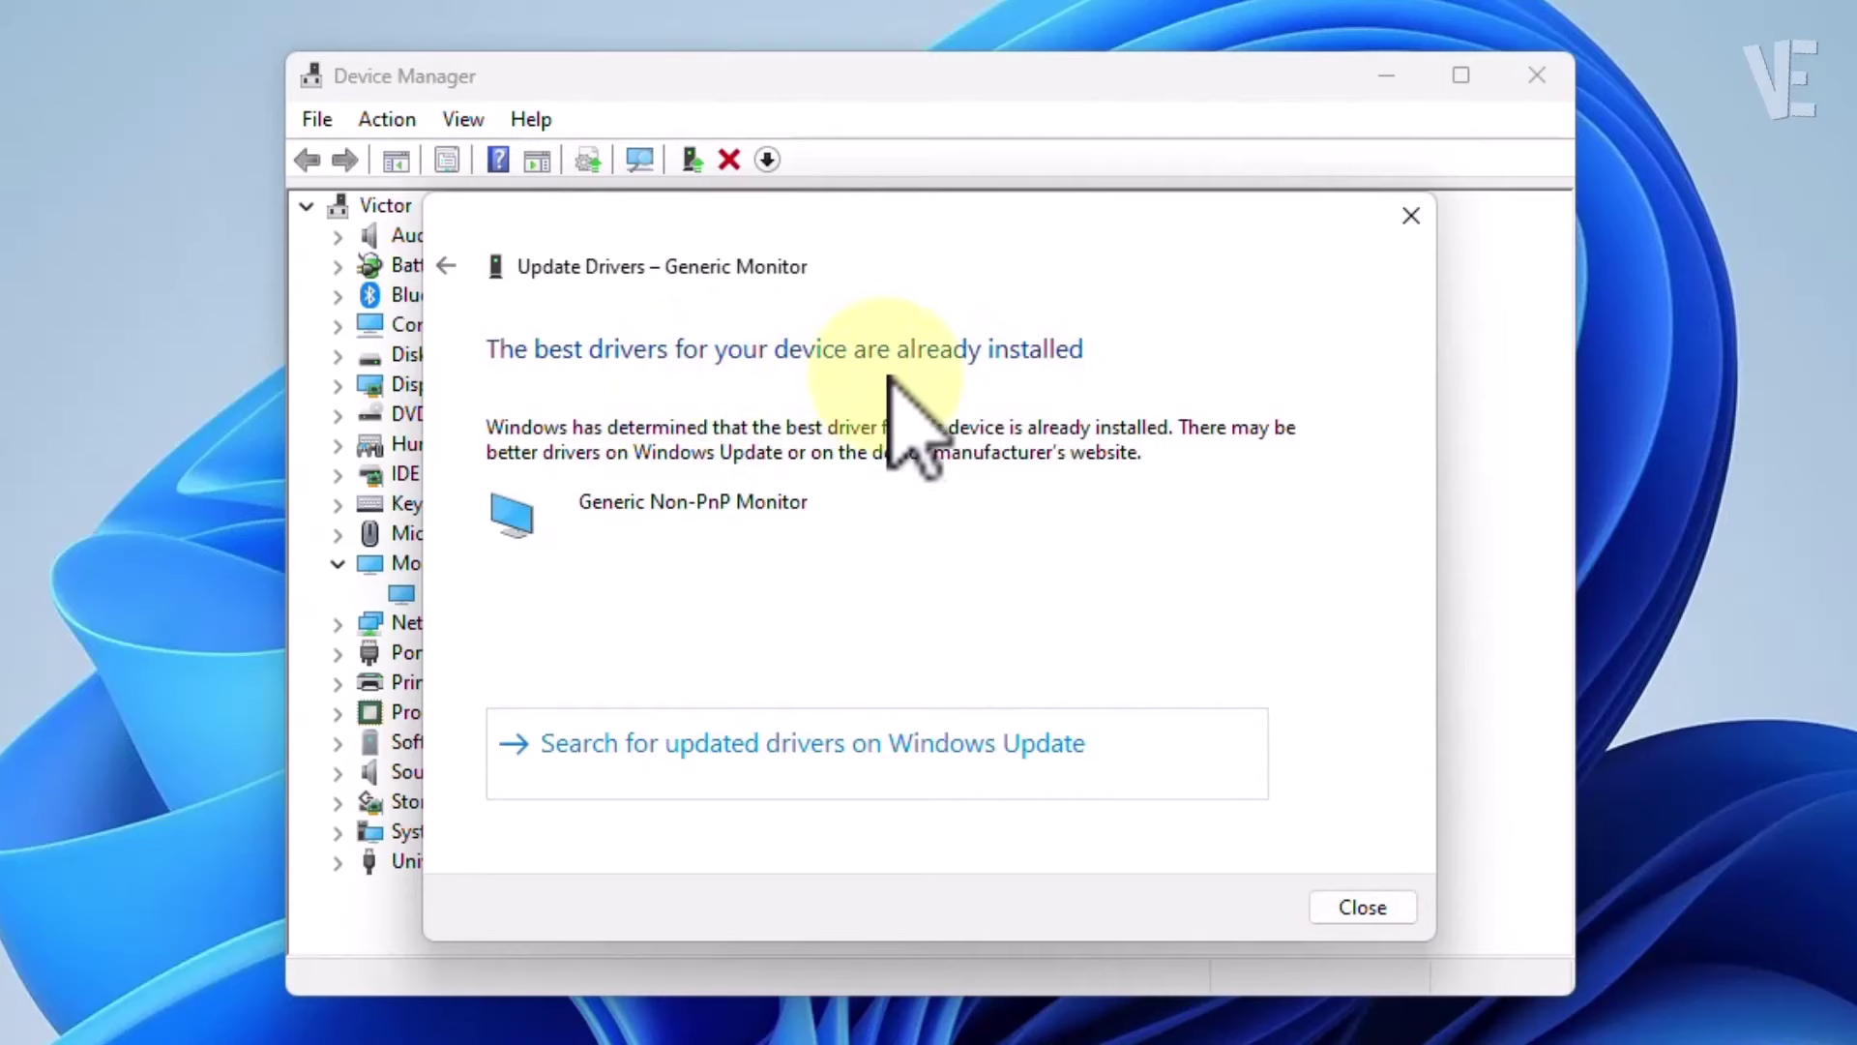
# - Return to the driver search options, install the Generic Non-PnP Monitor driver manually from the computer's list, and close the wizard
pyautogui.click(446, 267)
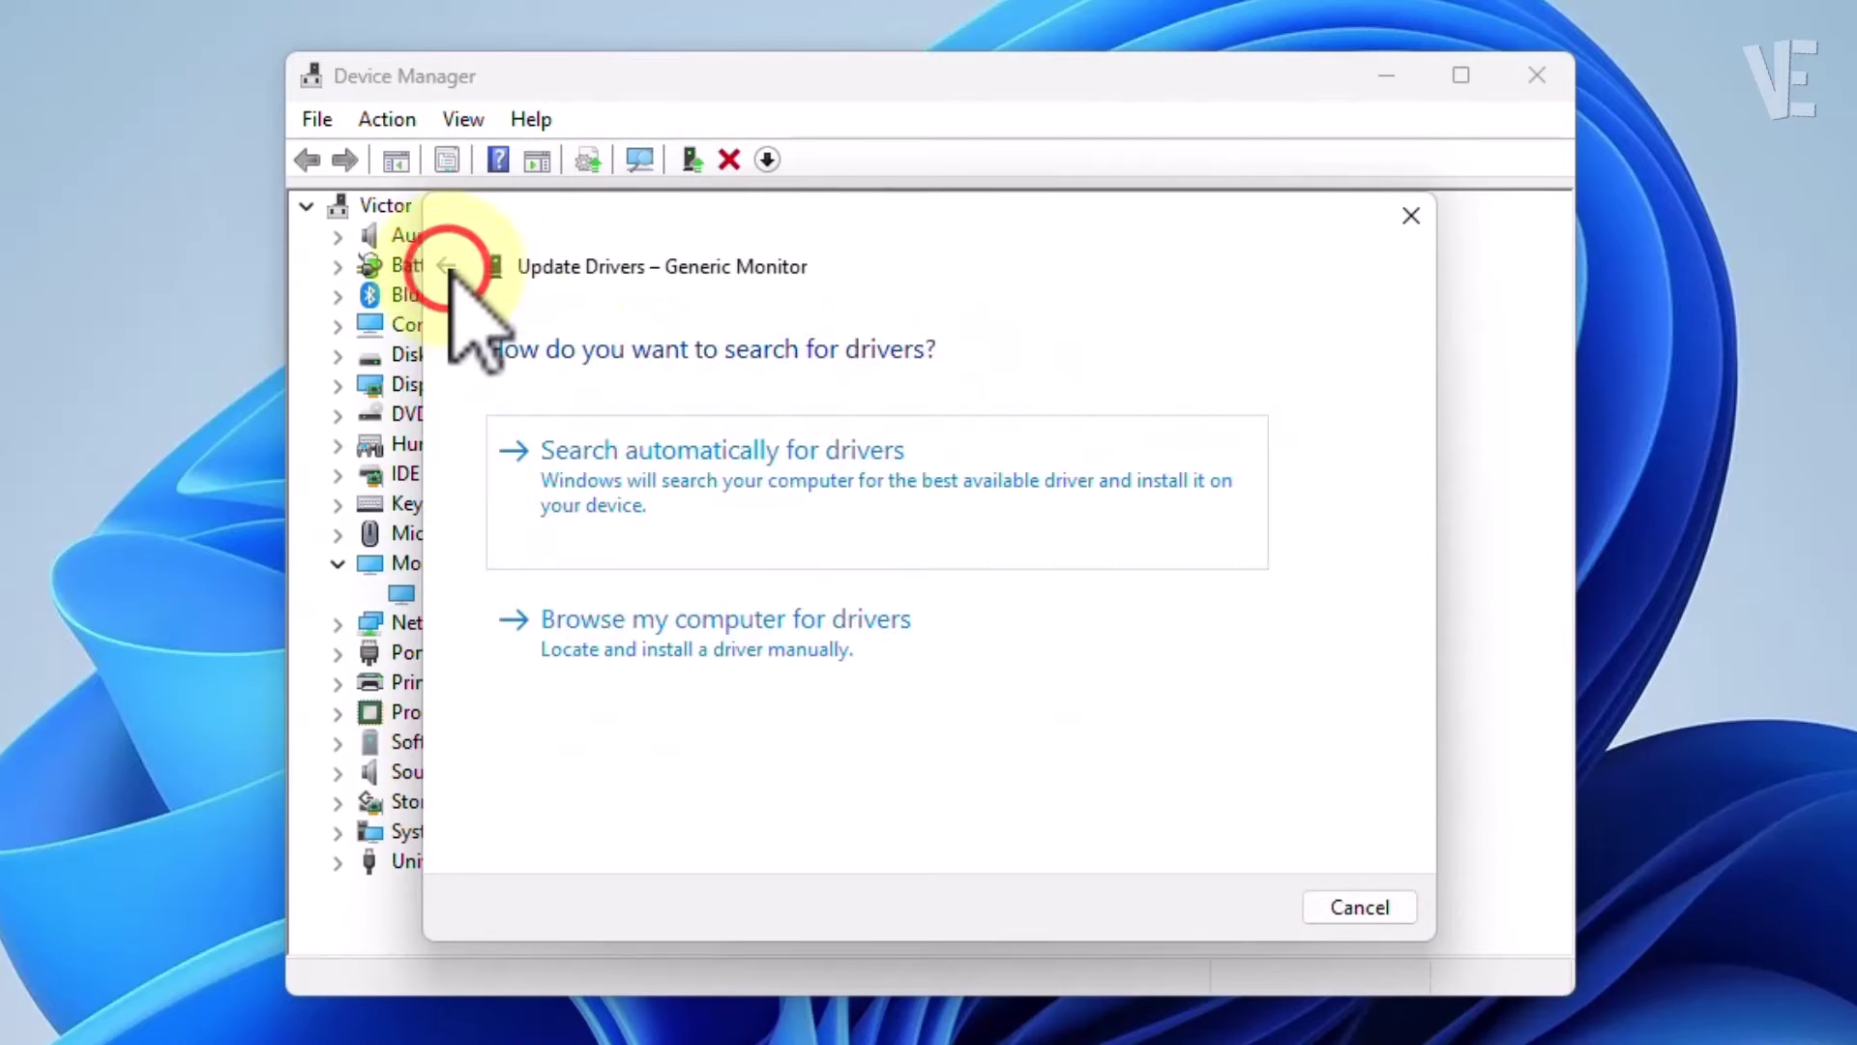
pyautogui.click(750, 650)
pyautogui.click(813, 723)
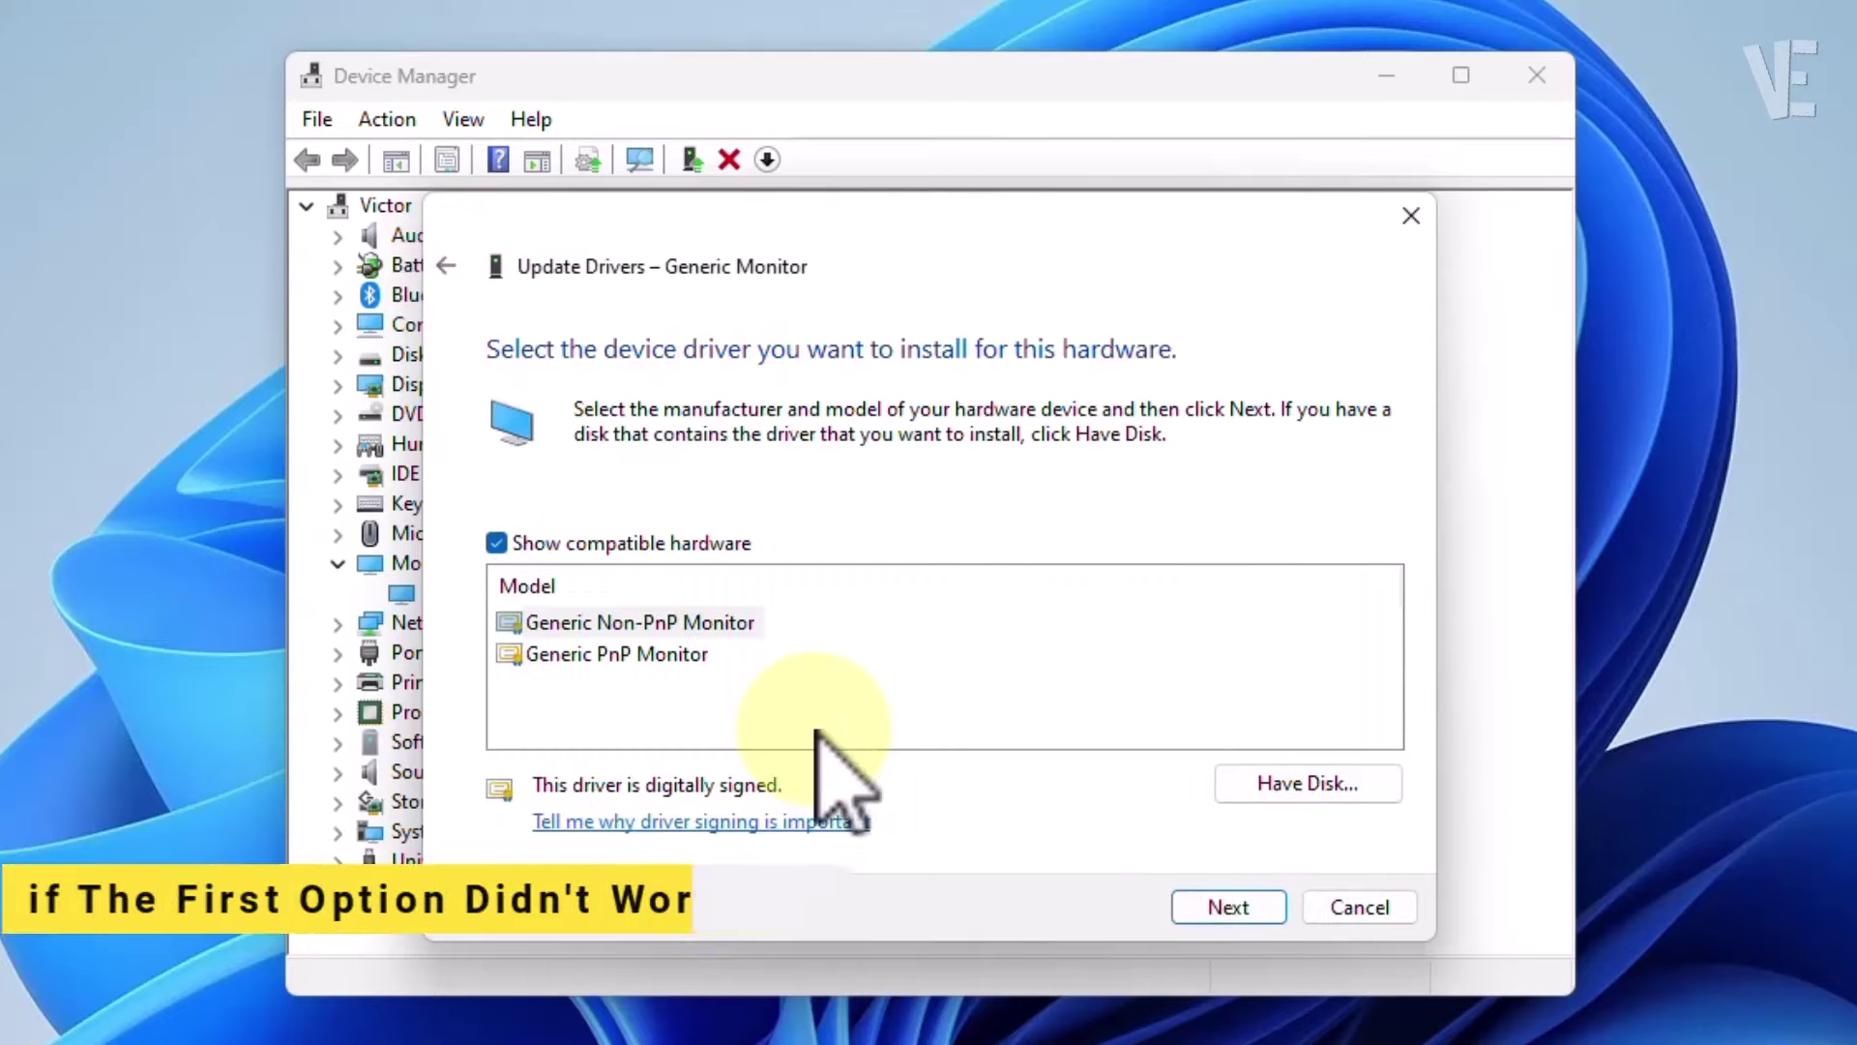
pyautogui.click(716, 622)
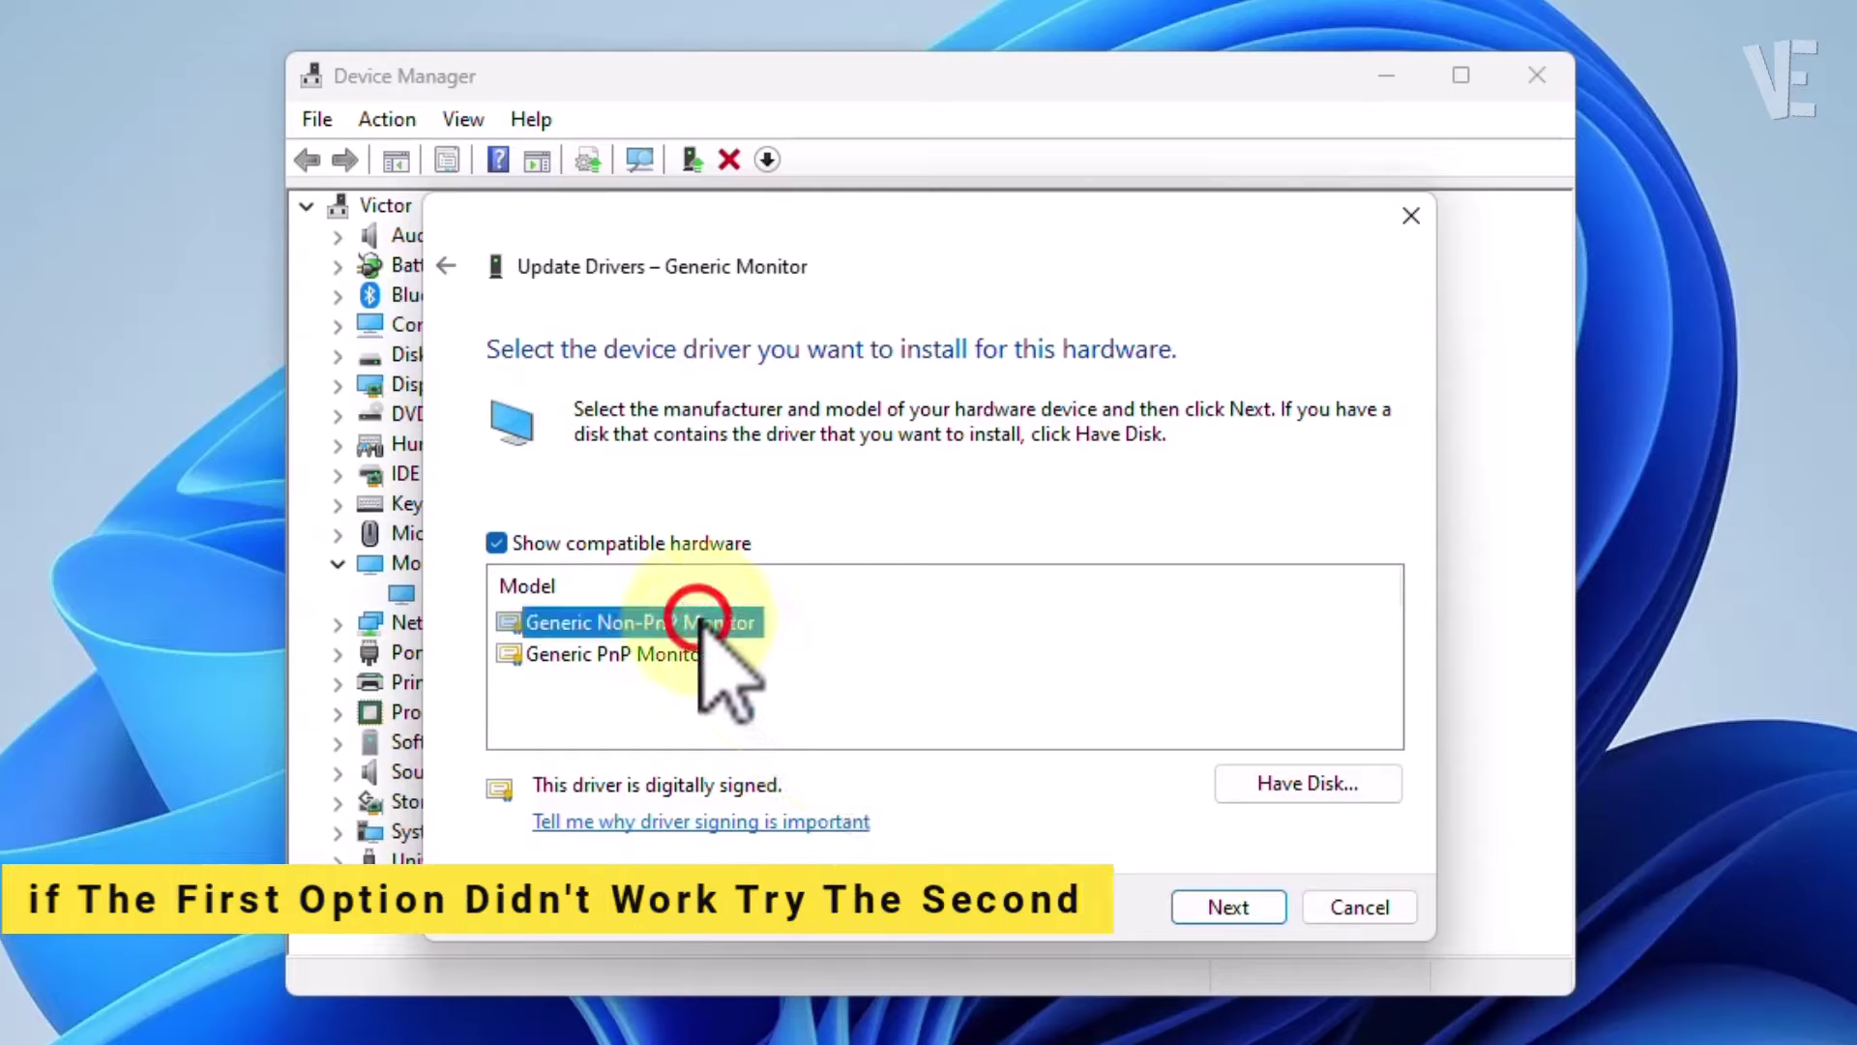
pyautogui.click(1198, 905)
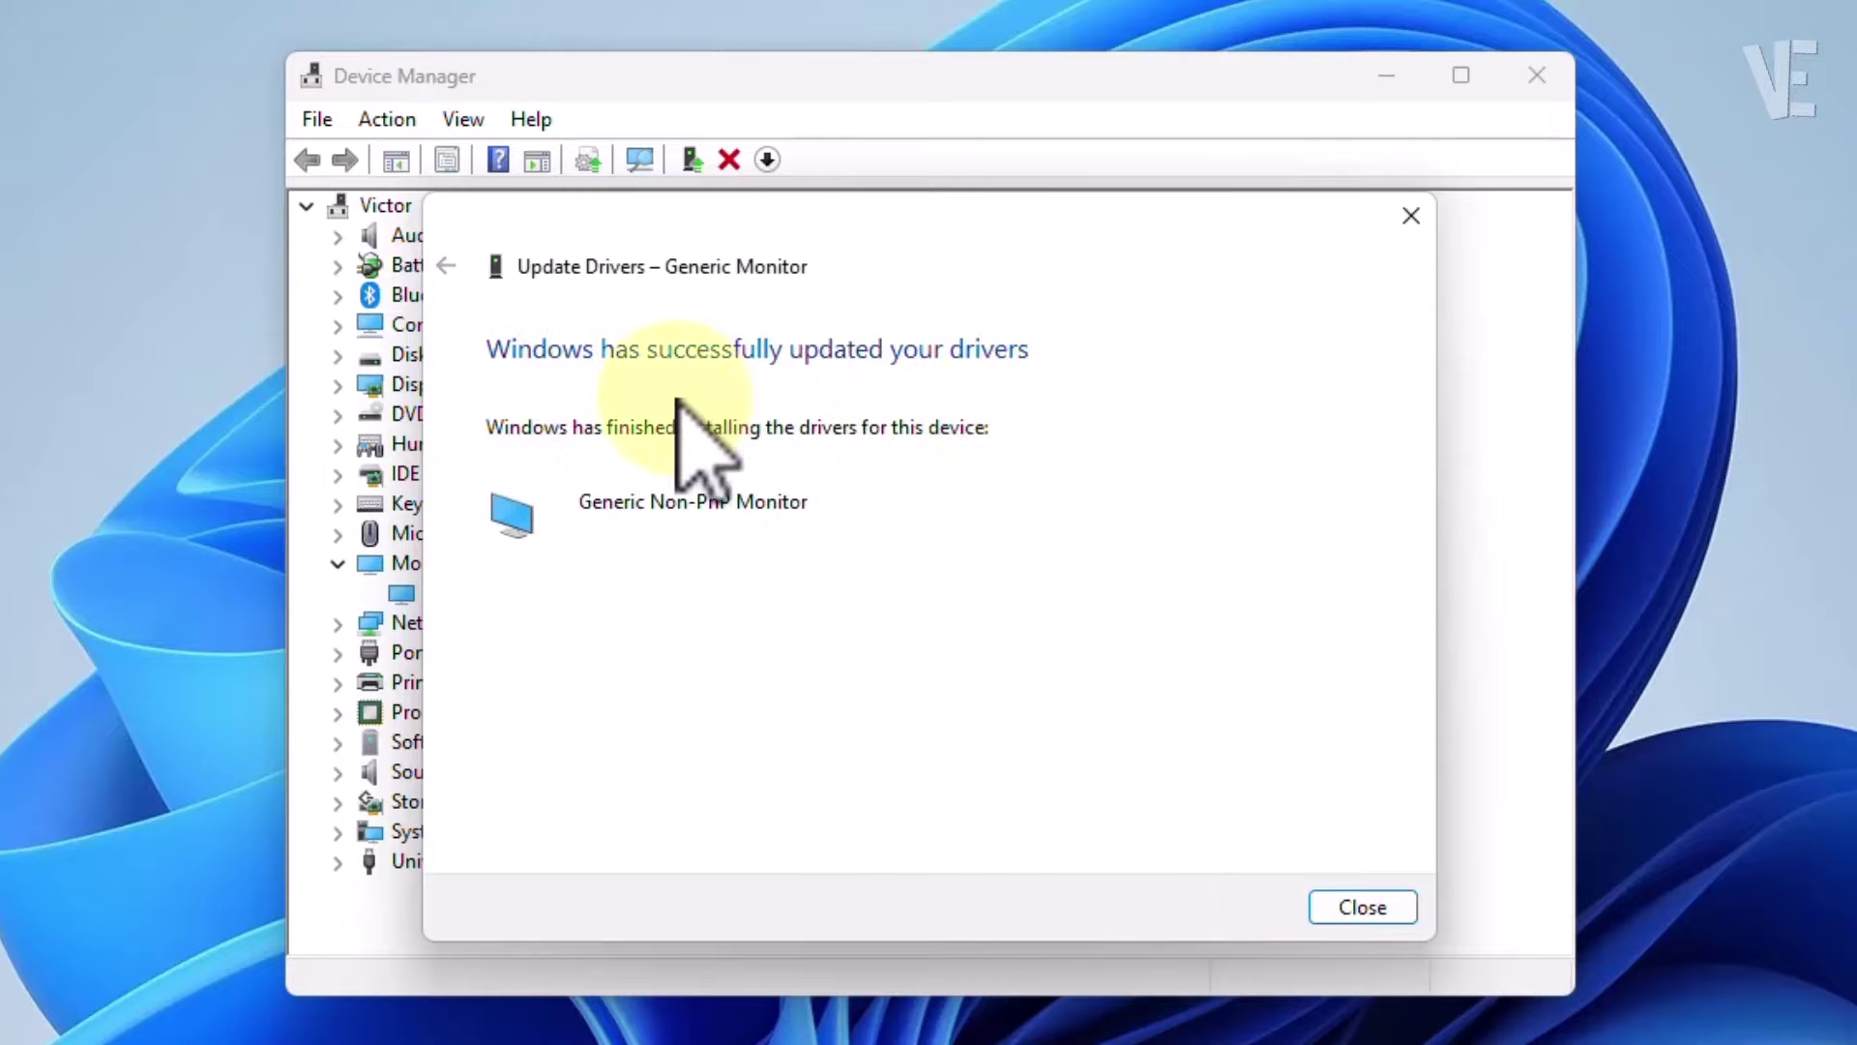
pyautogui.click(1367, 906)
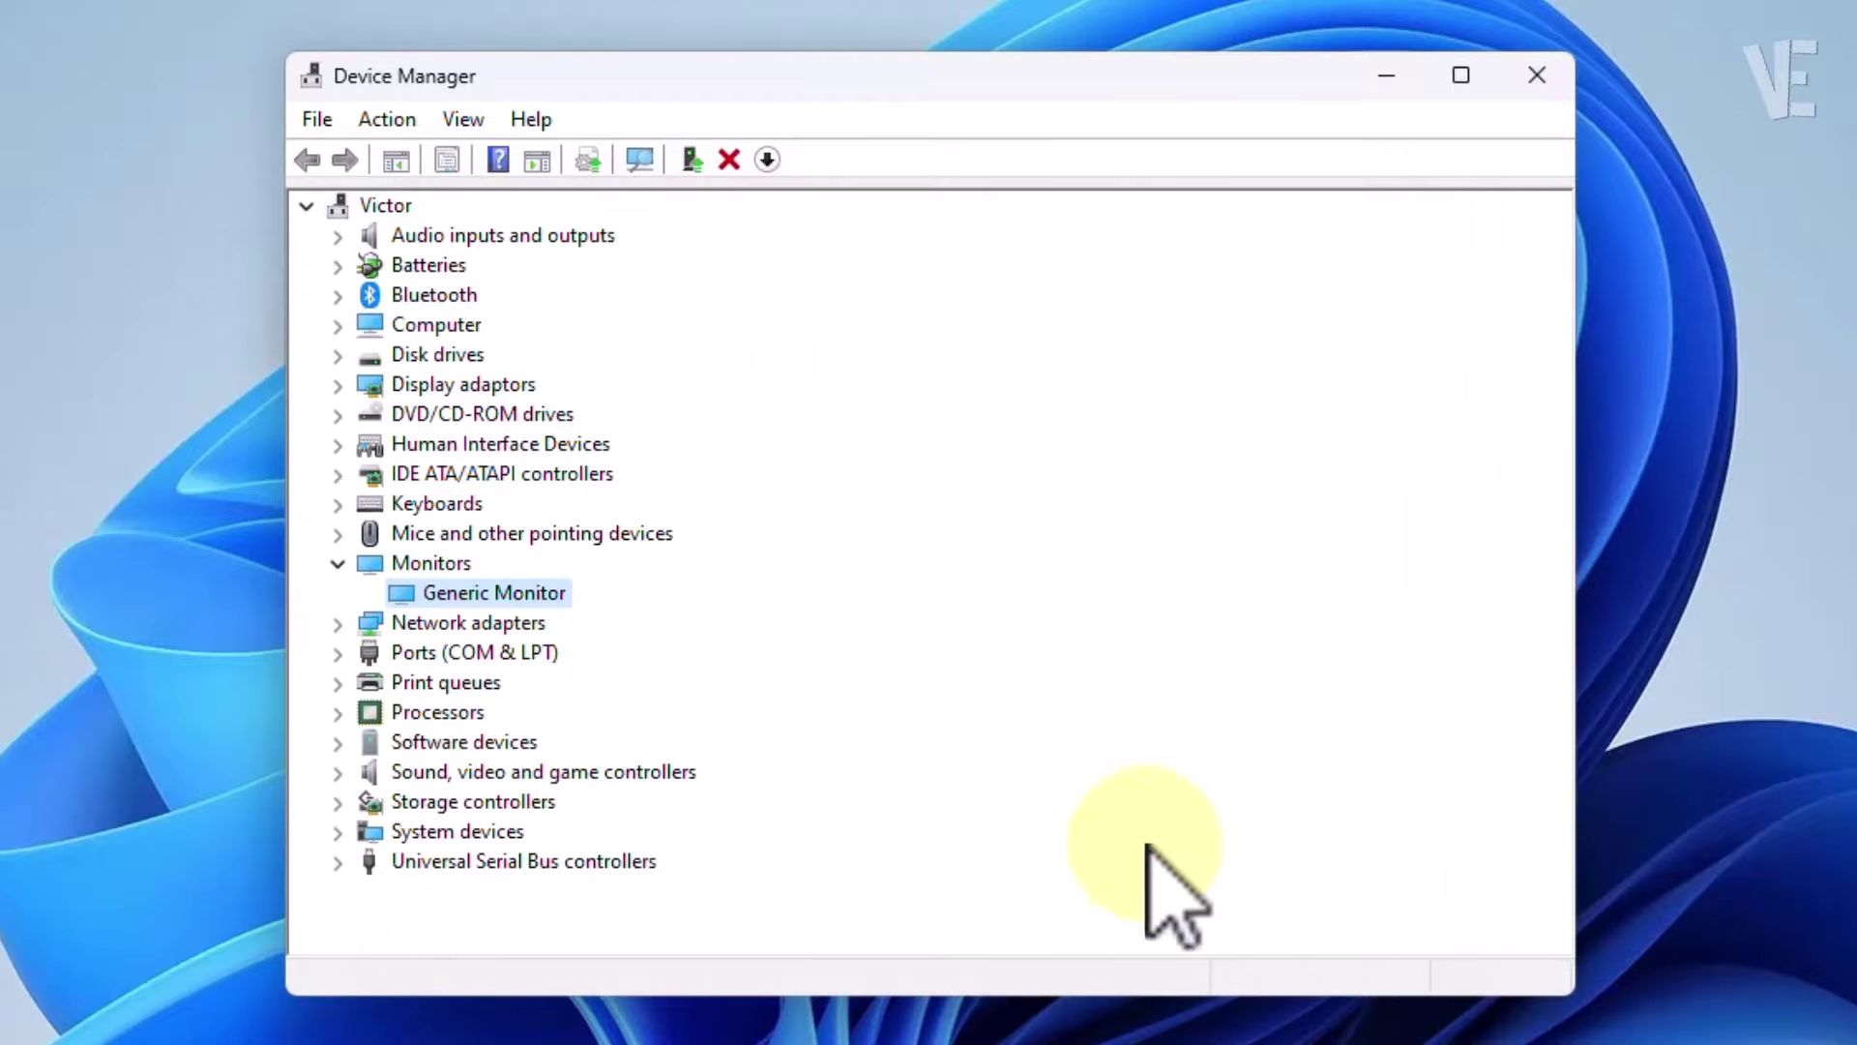
# - Collapse the Monitors category, close Device Manager, and restart the computer
pyautogui.click(338, 562)
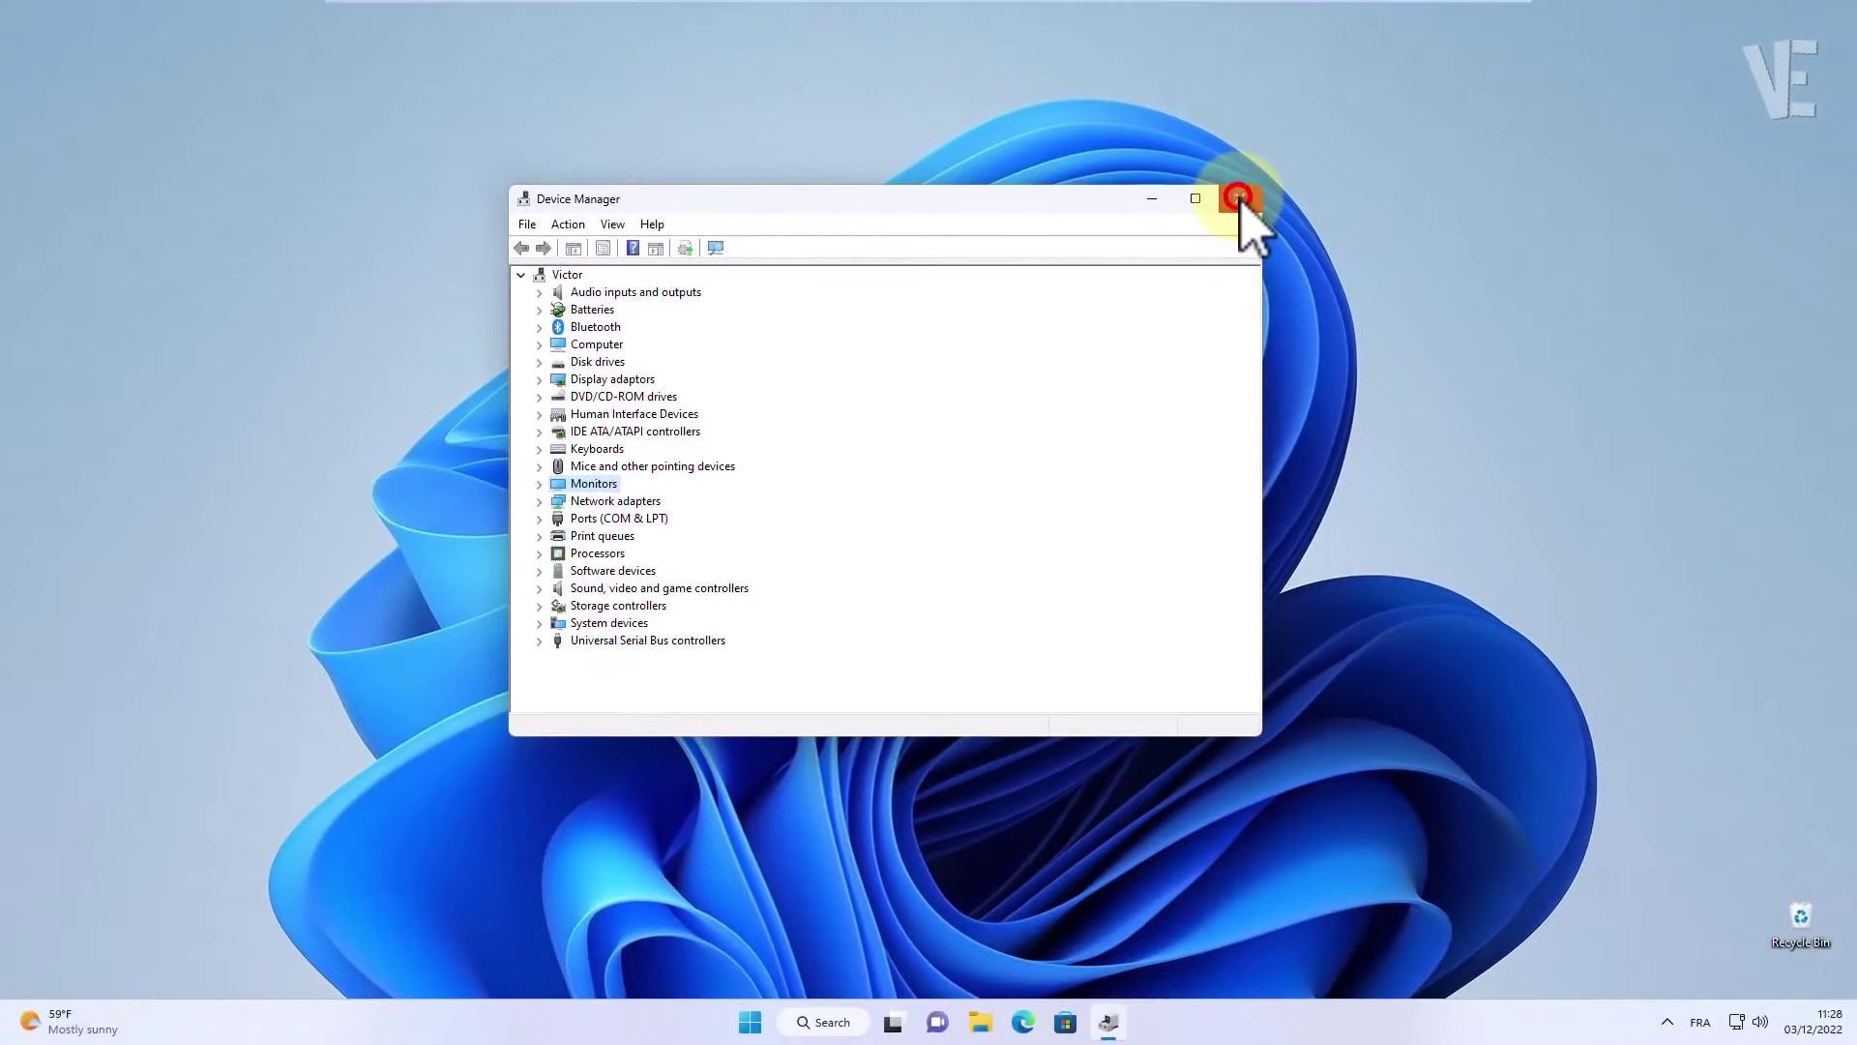
pyautogui.click(1509, 86)
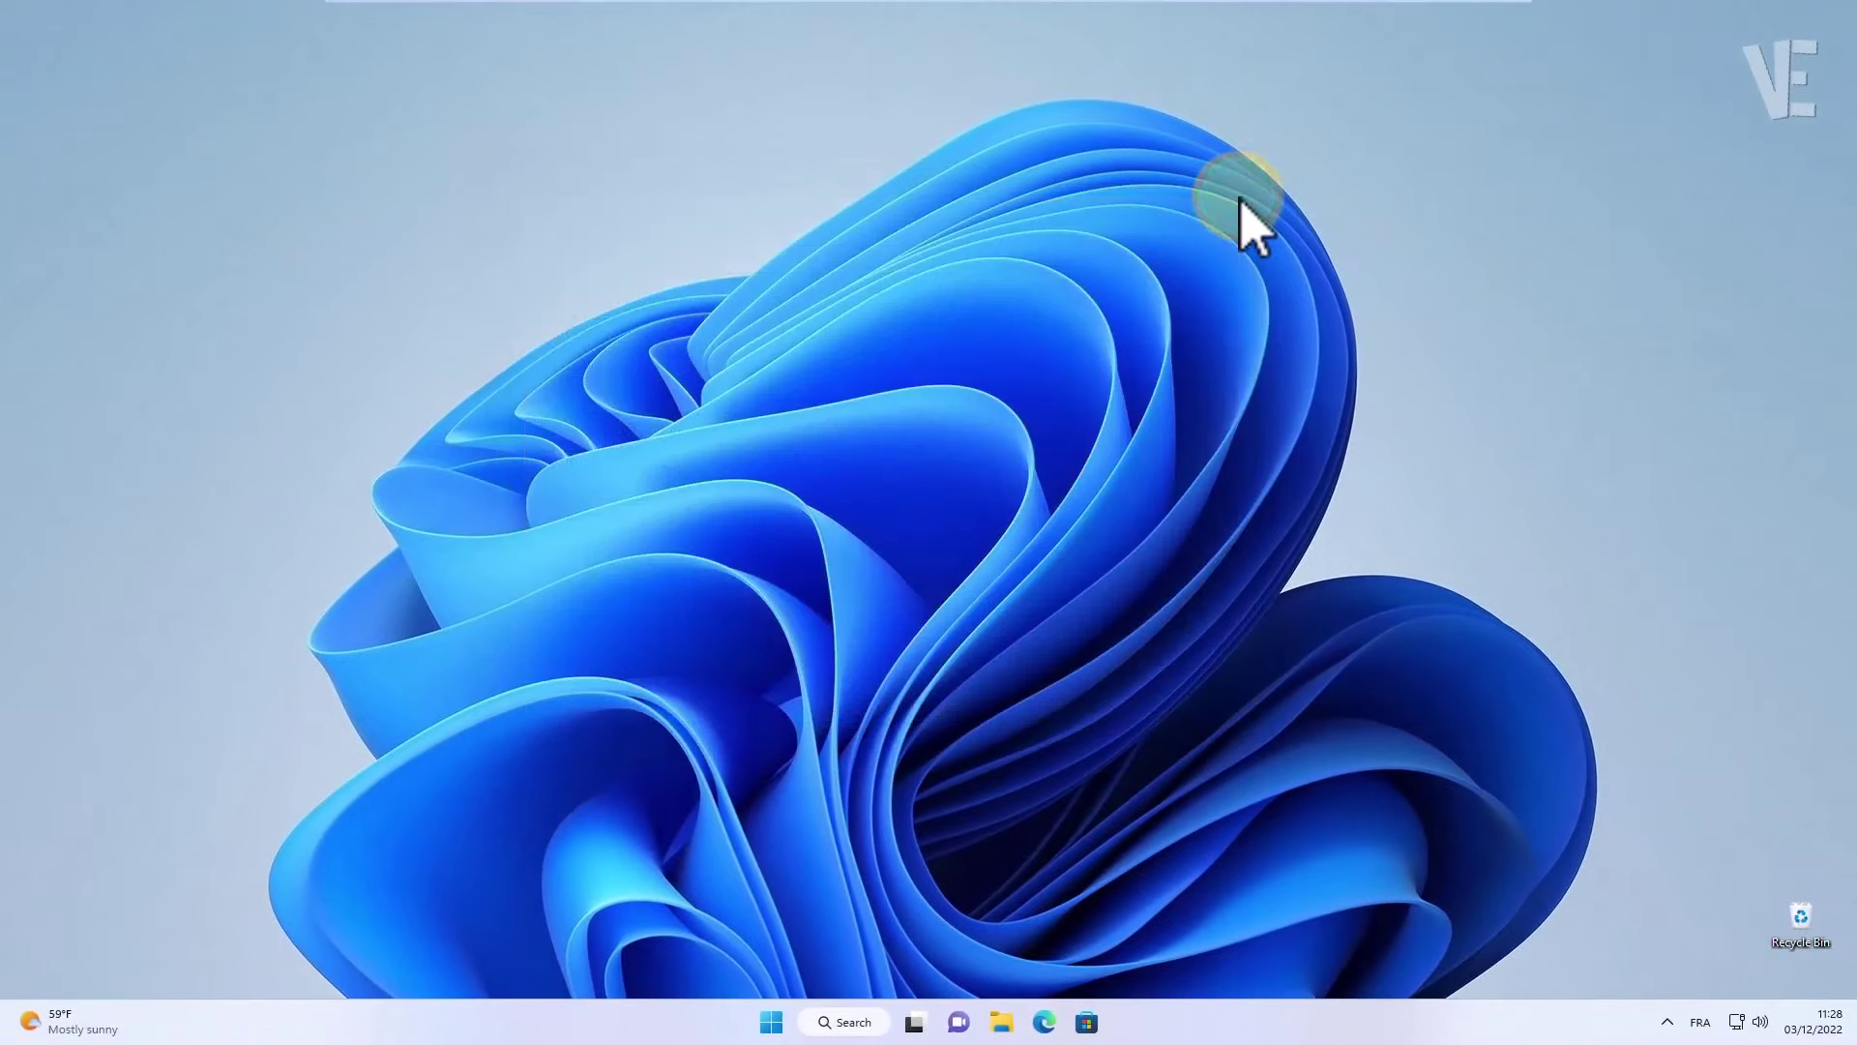
pyautogui.click(765, 1022)
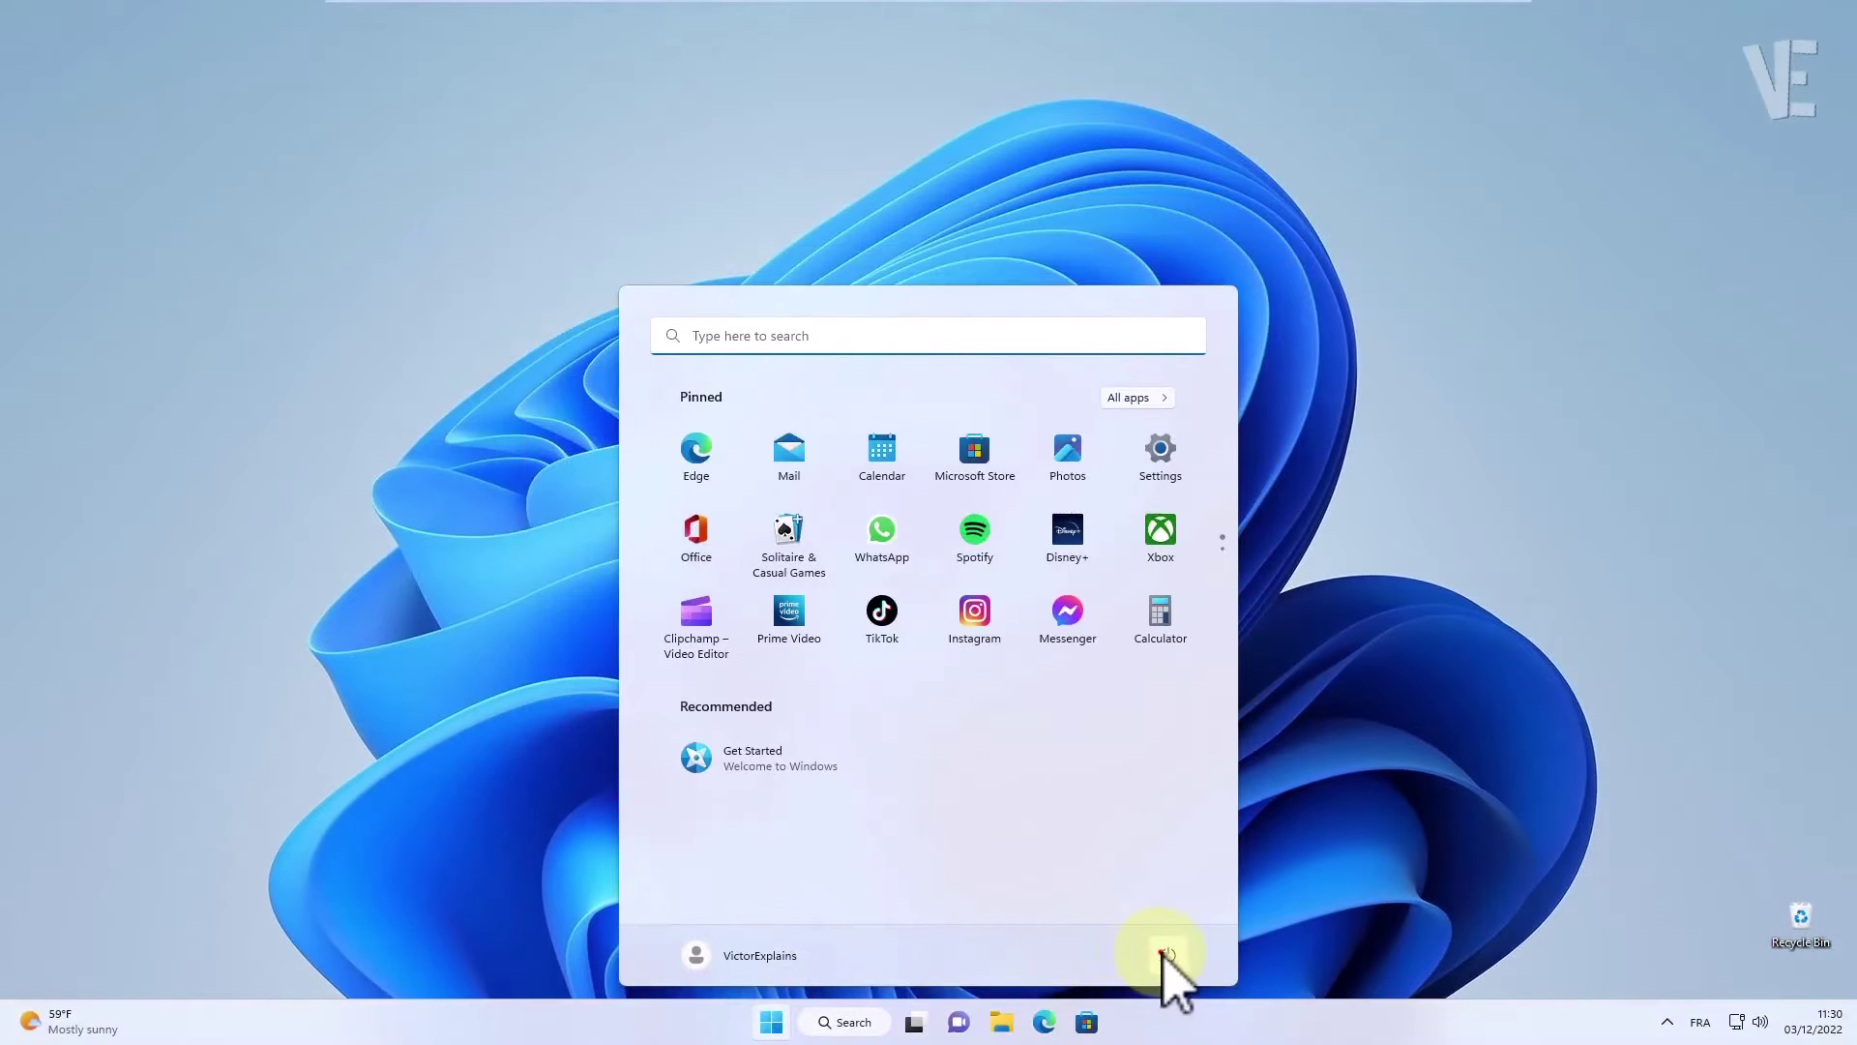
pyautogui.click(1168, 955)
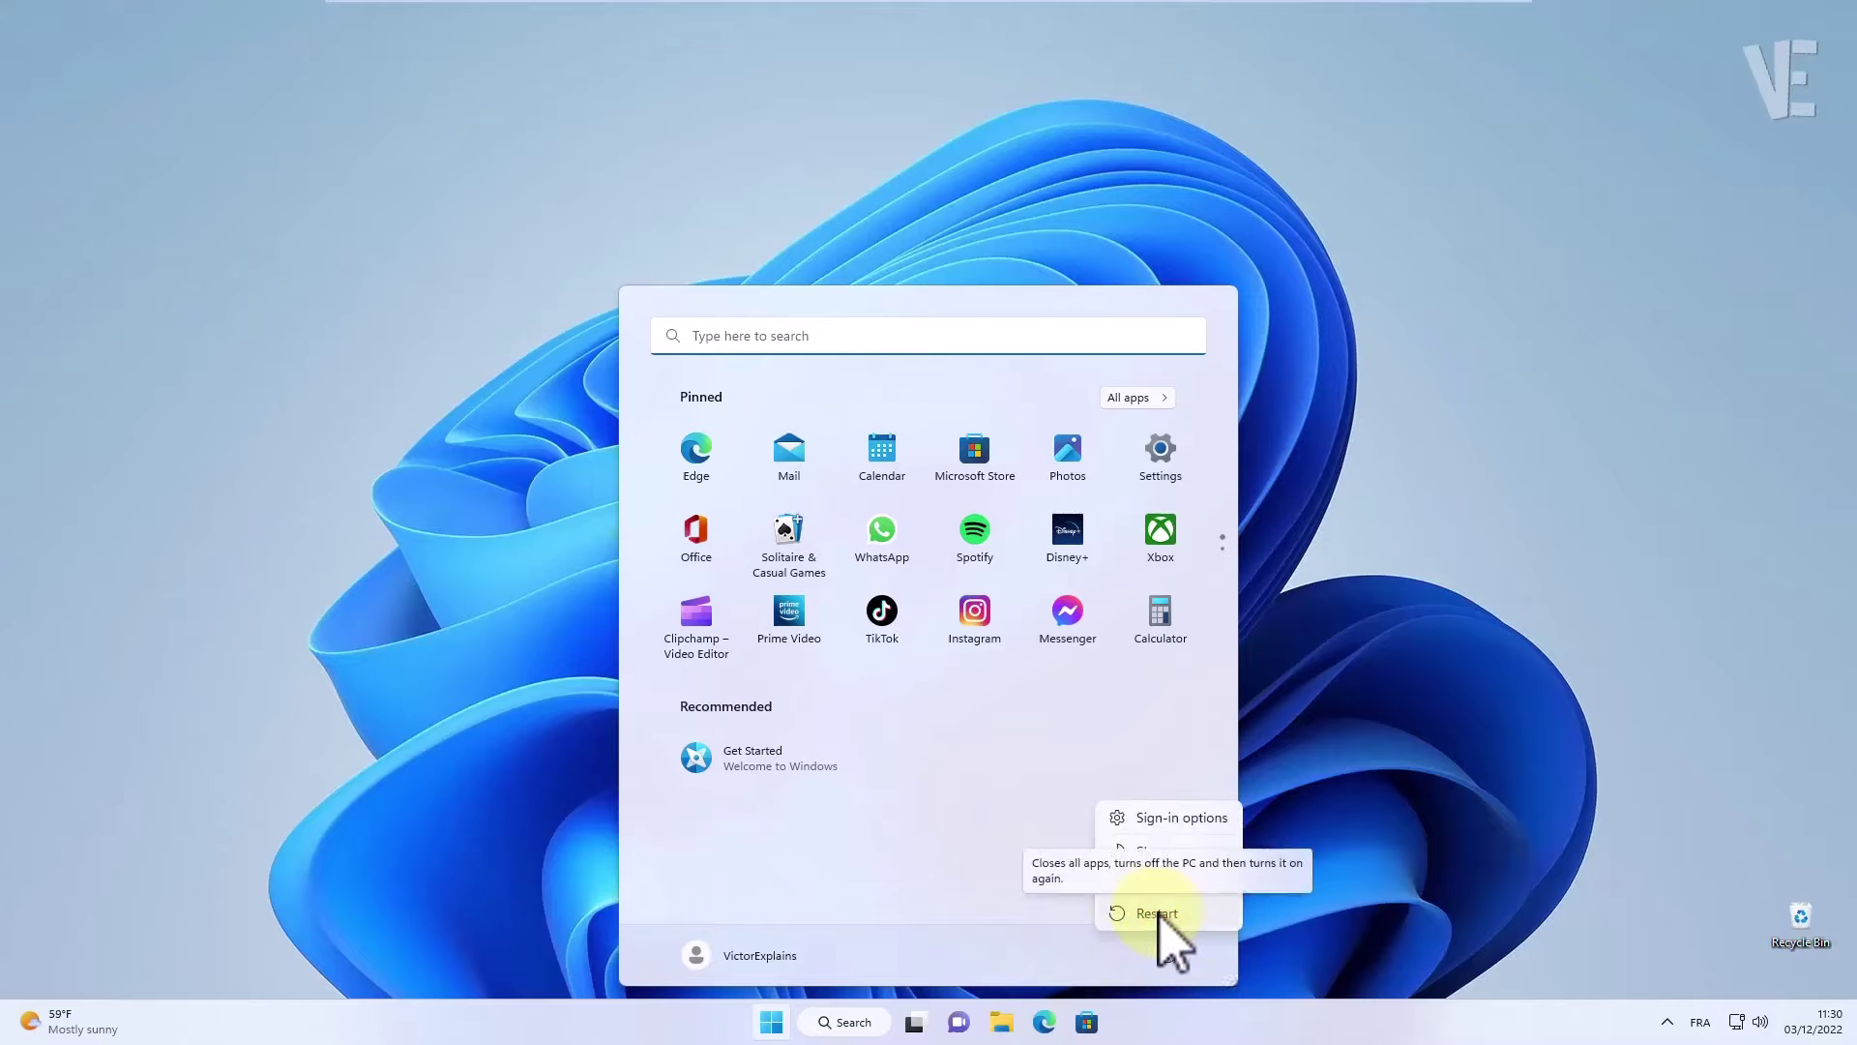
pyautogui.click(1154, 913)
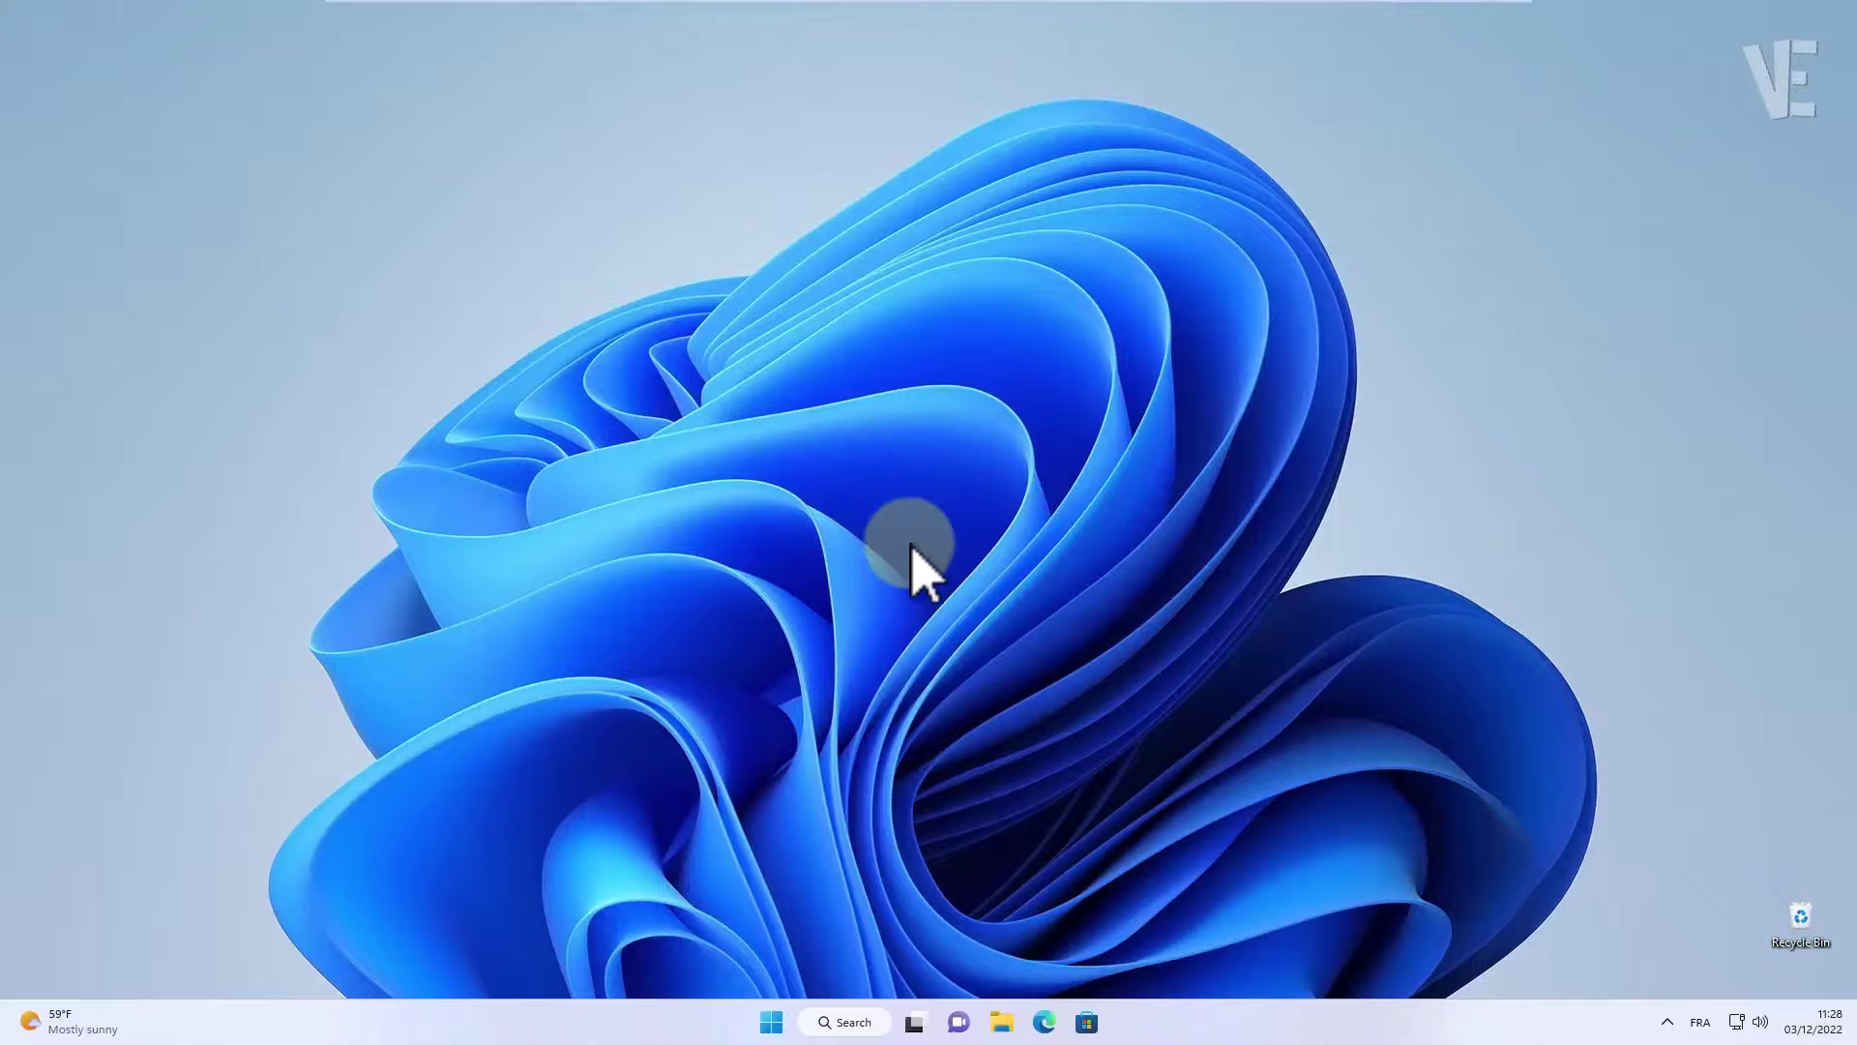
# - Reopen Device Manager through a Windows search for "dev" and reposition its window near the desktop's centre
pyautogui.click(853, 1024)
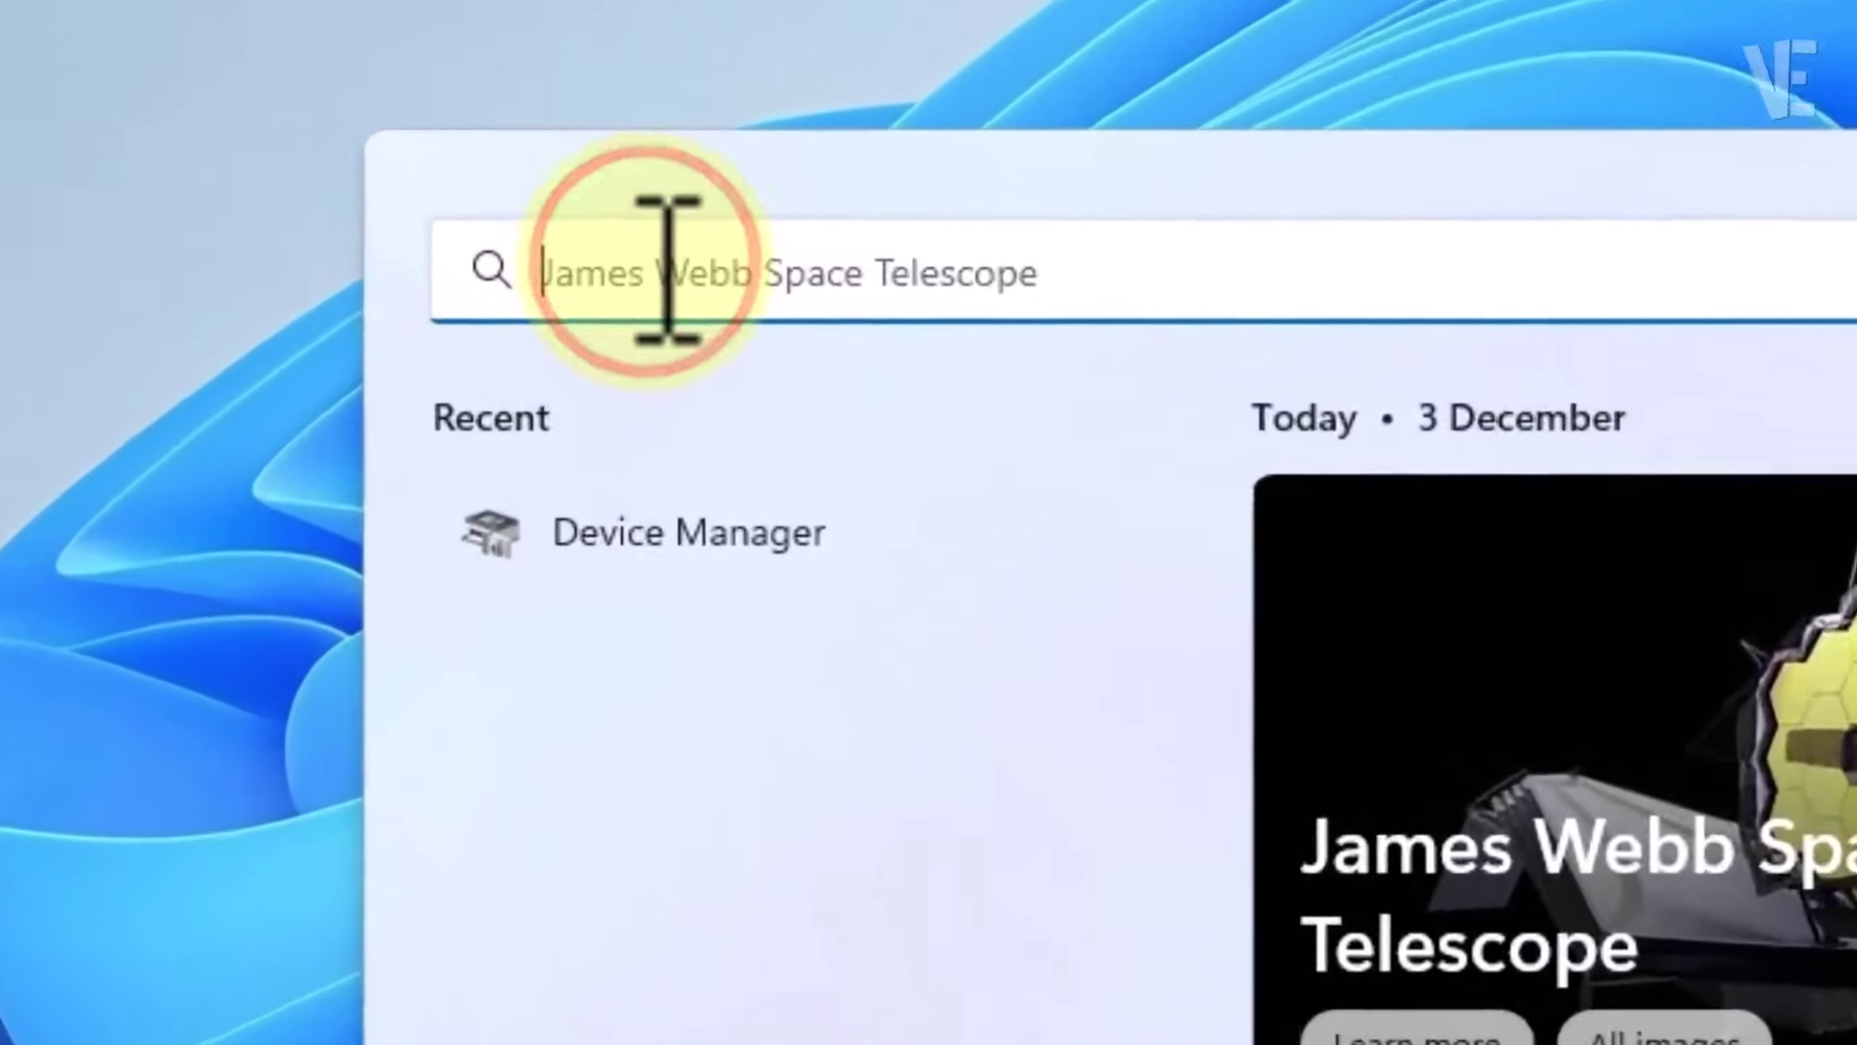
pyautogui.write('dev')
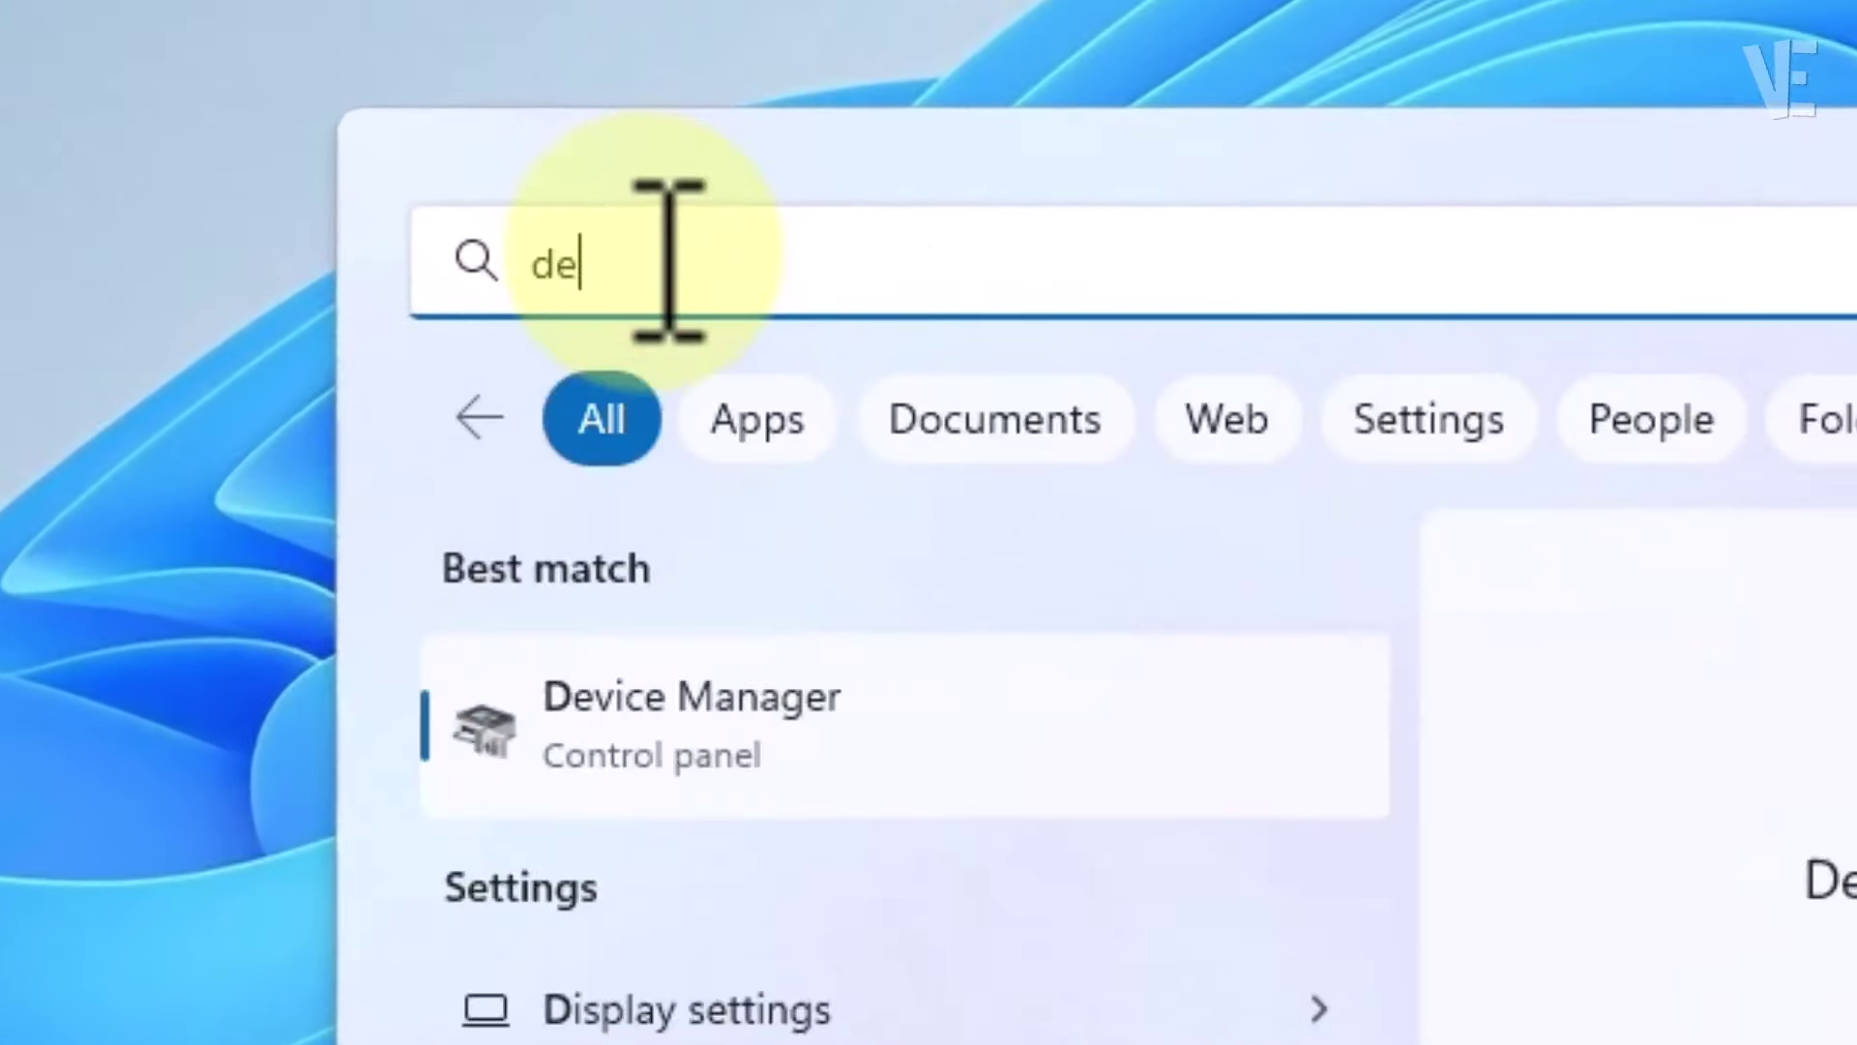
pyautogui.click(799, 745)
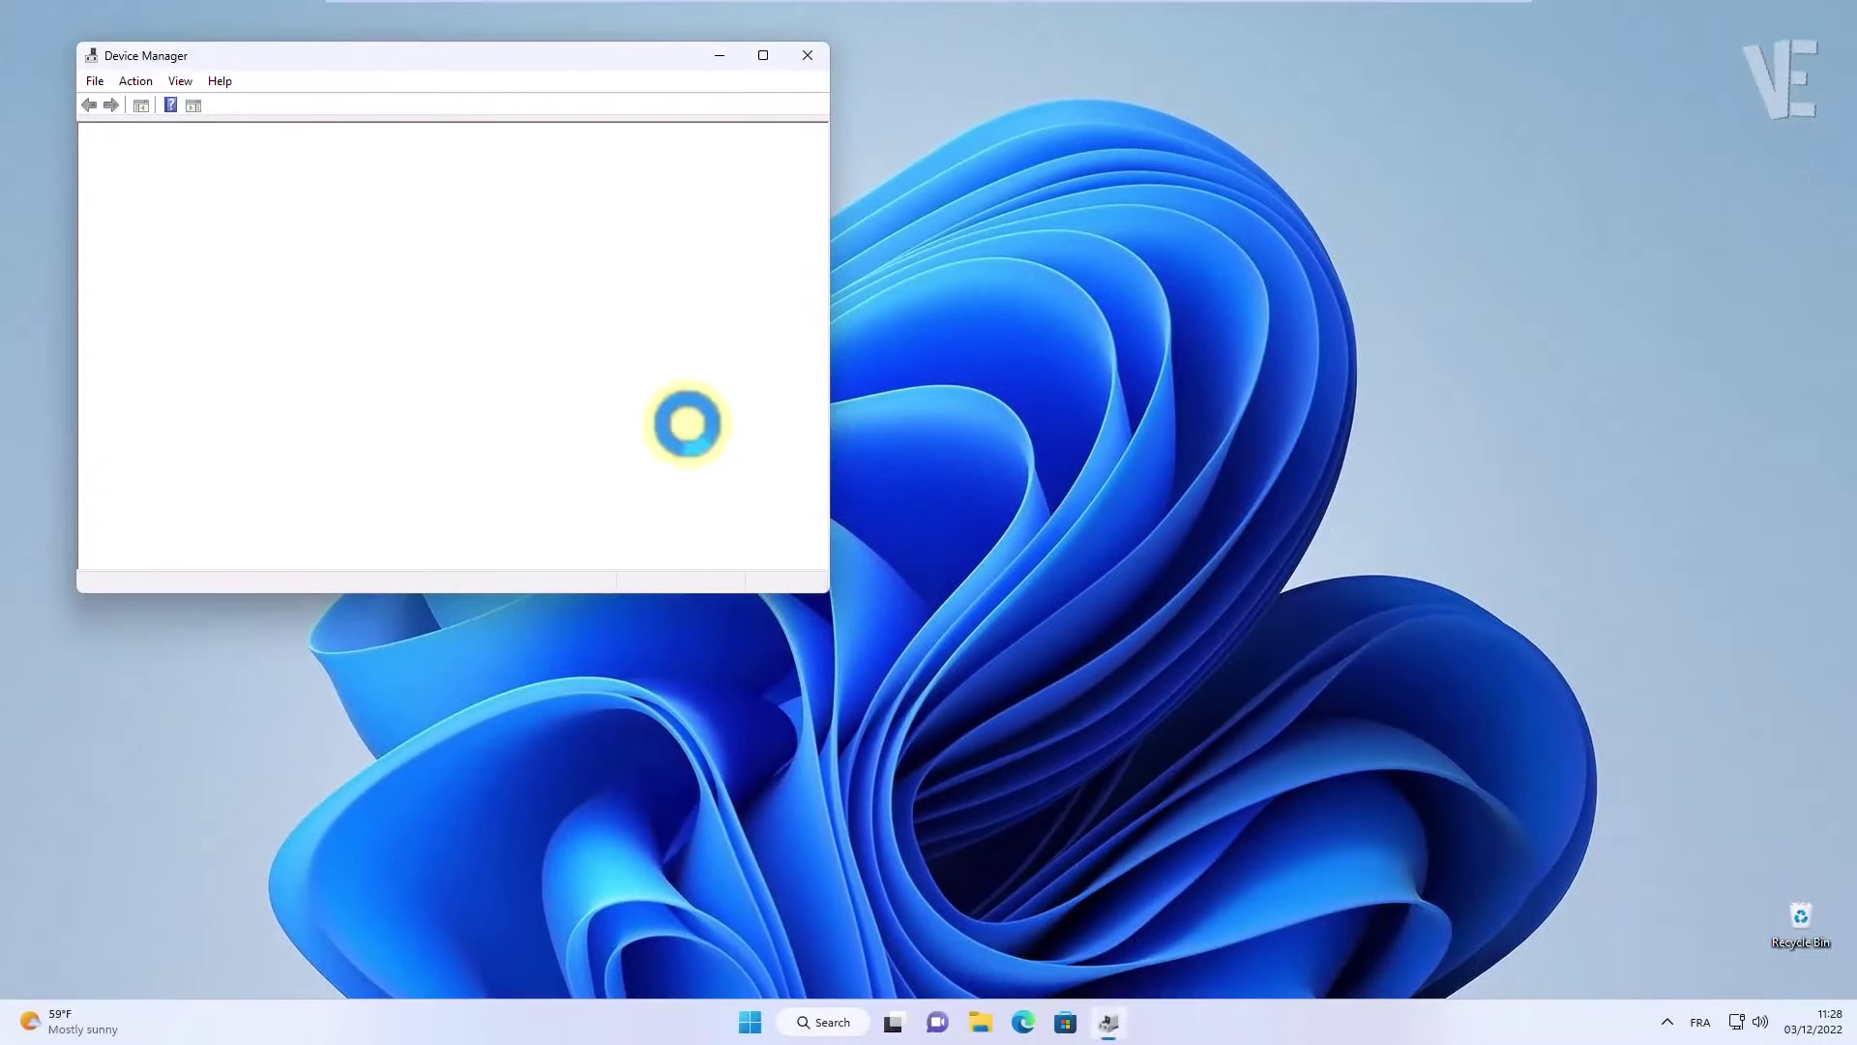
pyautogui.moveTo(600, 55); pyautogui.dragTo(1053, 228)
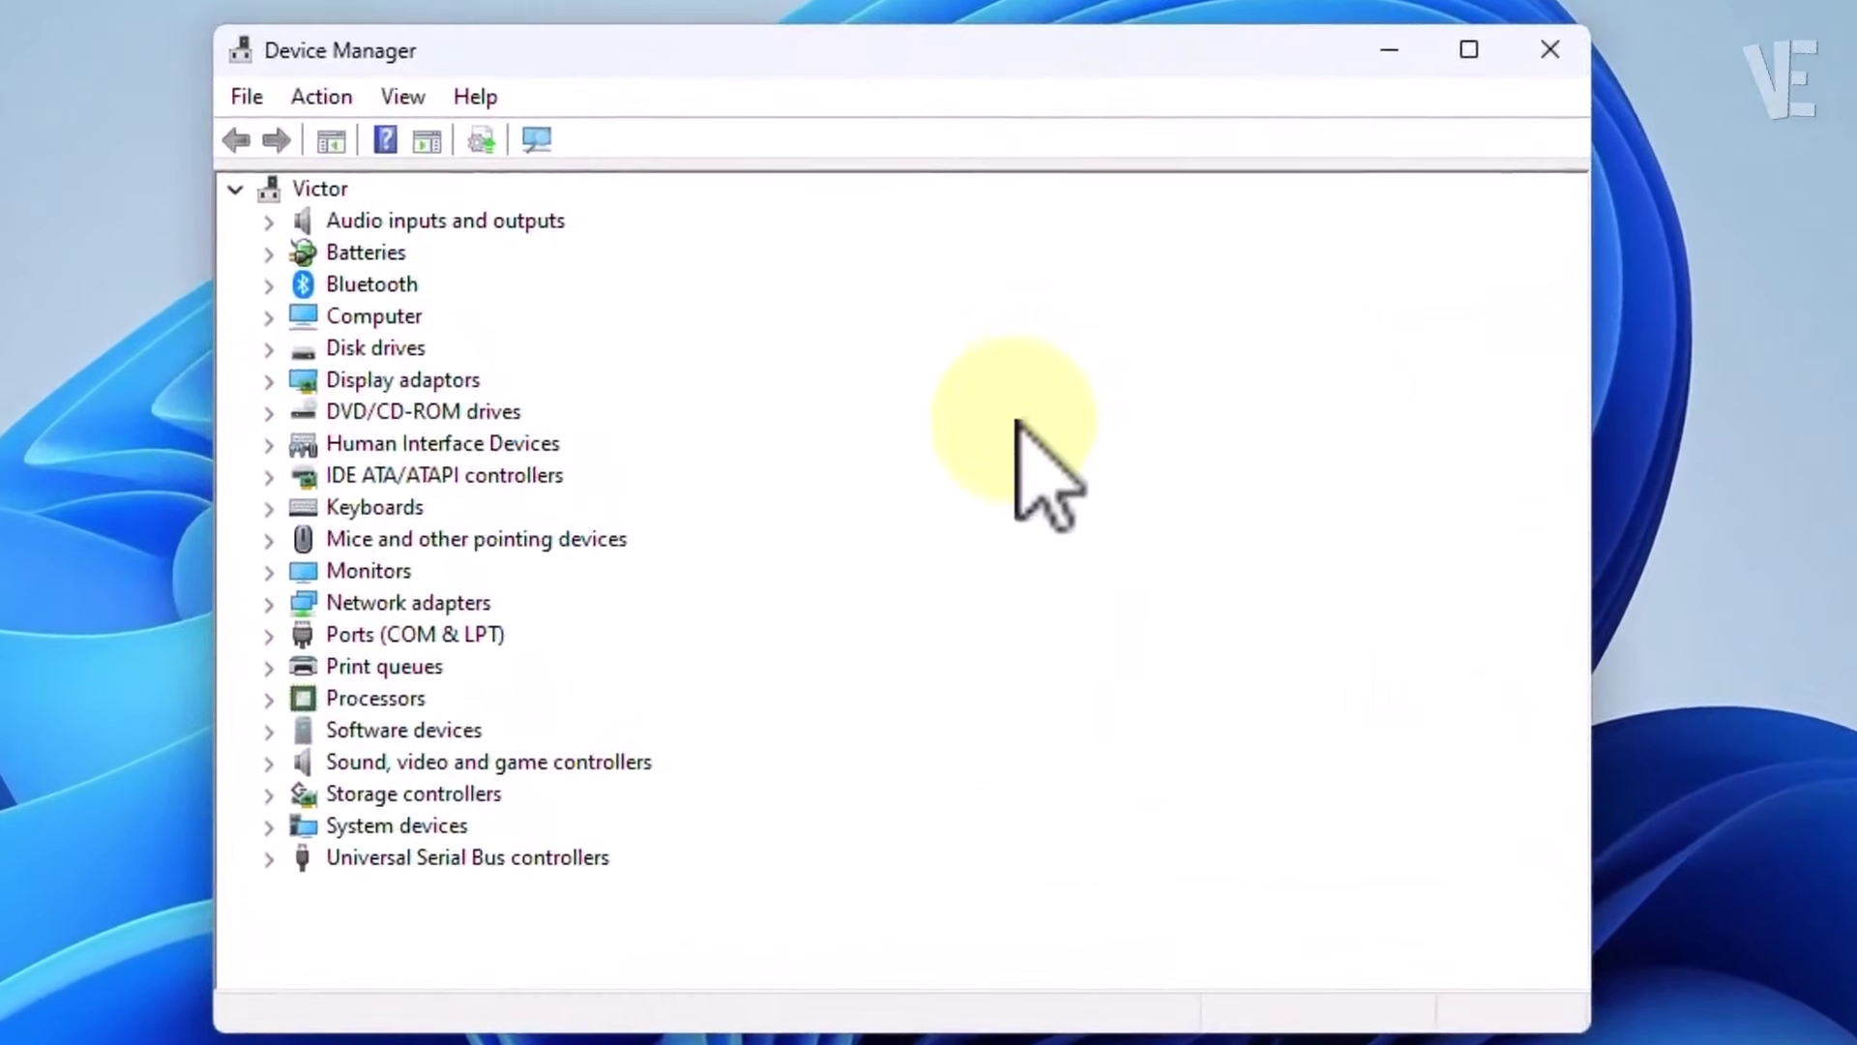
# - Uninstall the VMware SVGA 3D device under Display adaptors and confirm the removal
pyautogui.click(426, 381)
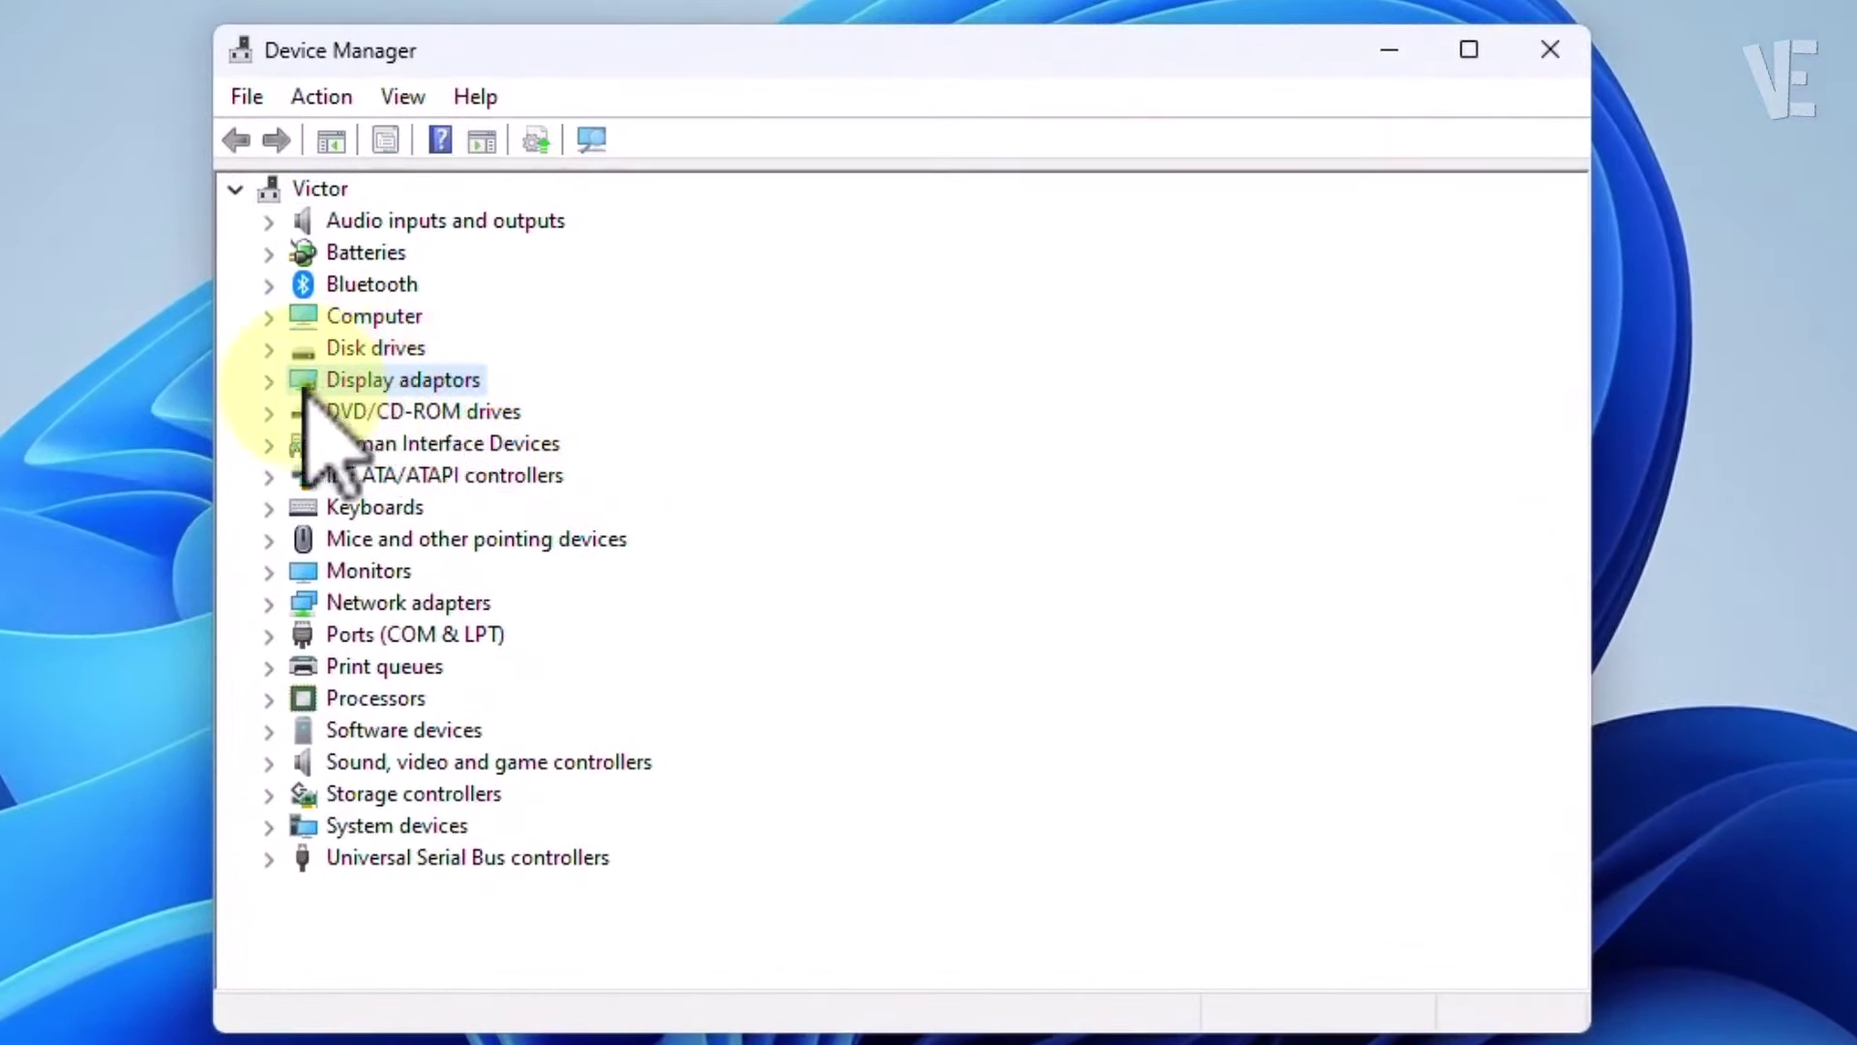
pyautogui.click(270, 381)
pyautogui.click(425, 412)
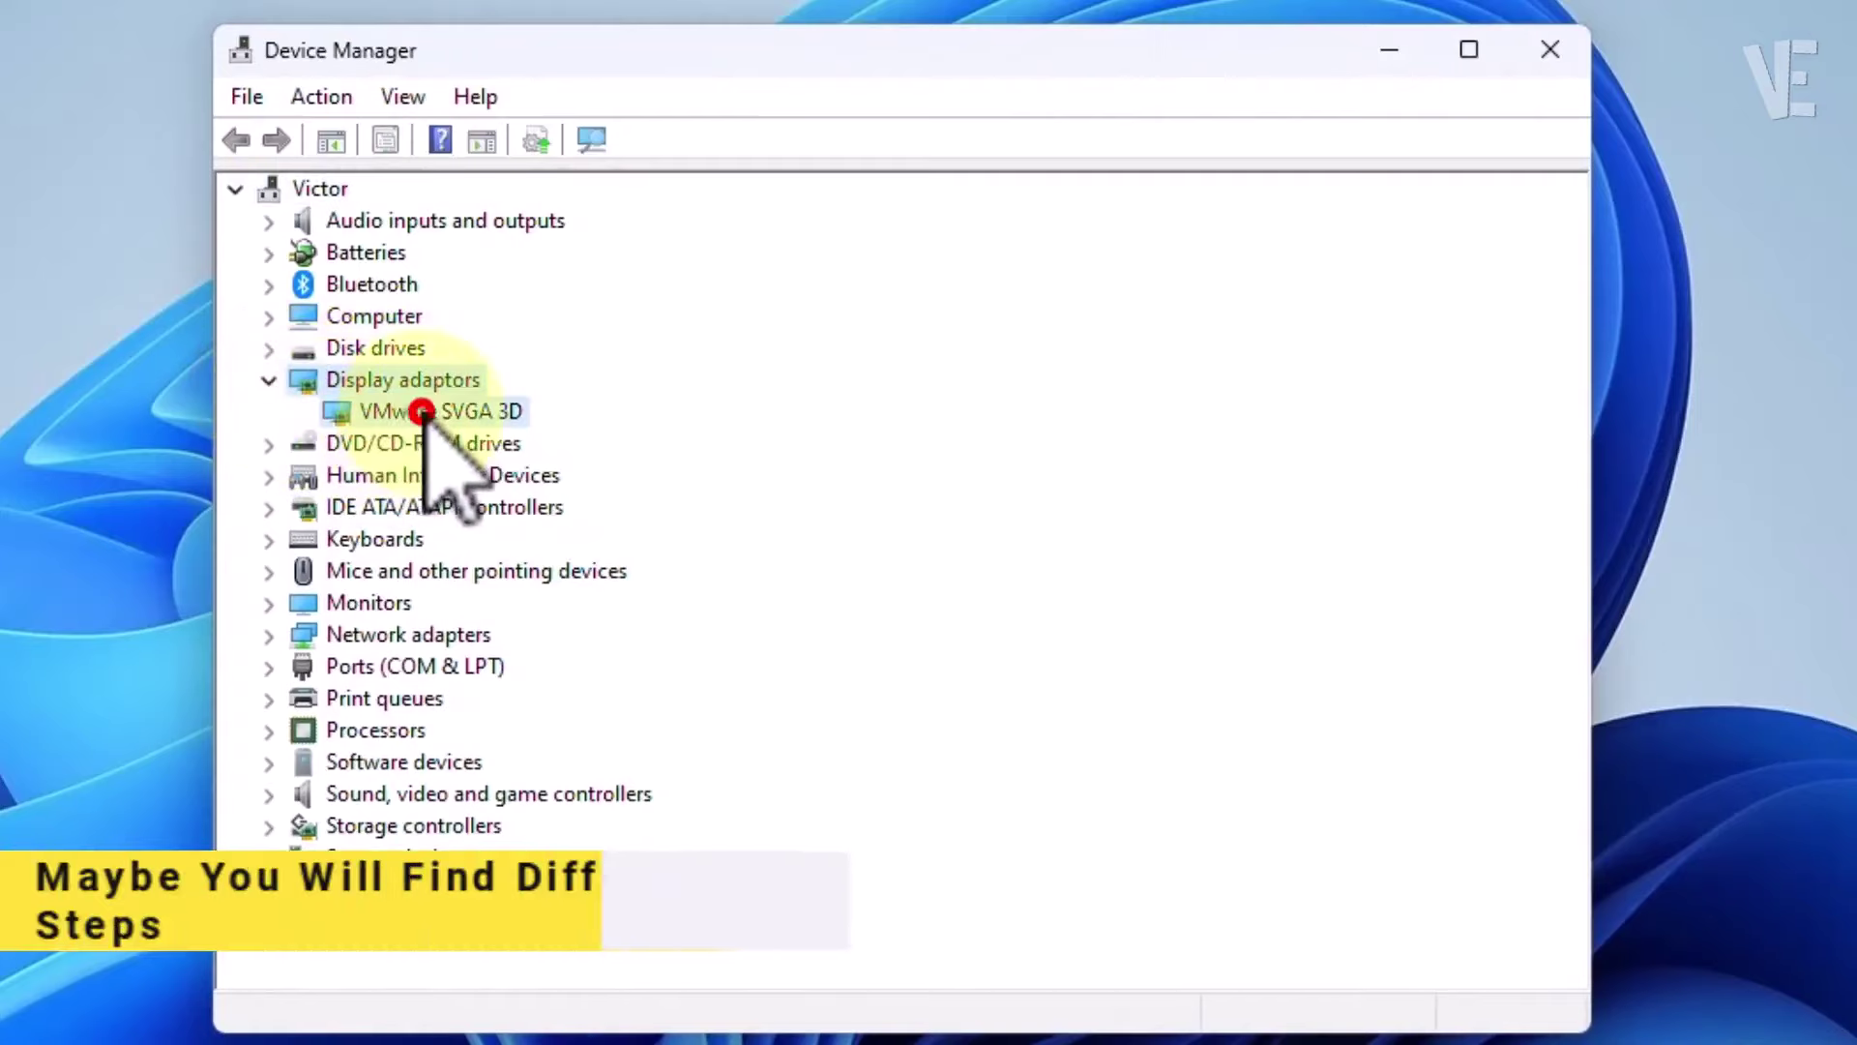
pyautogui.rightClick(471, 415)
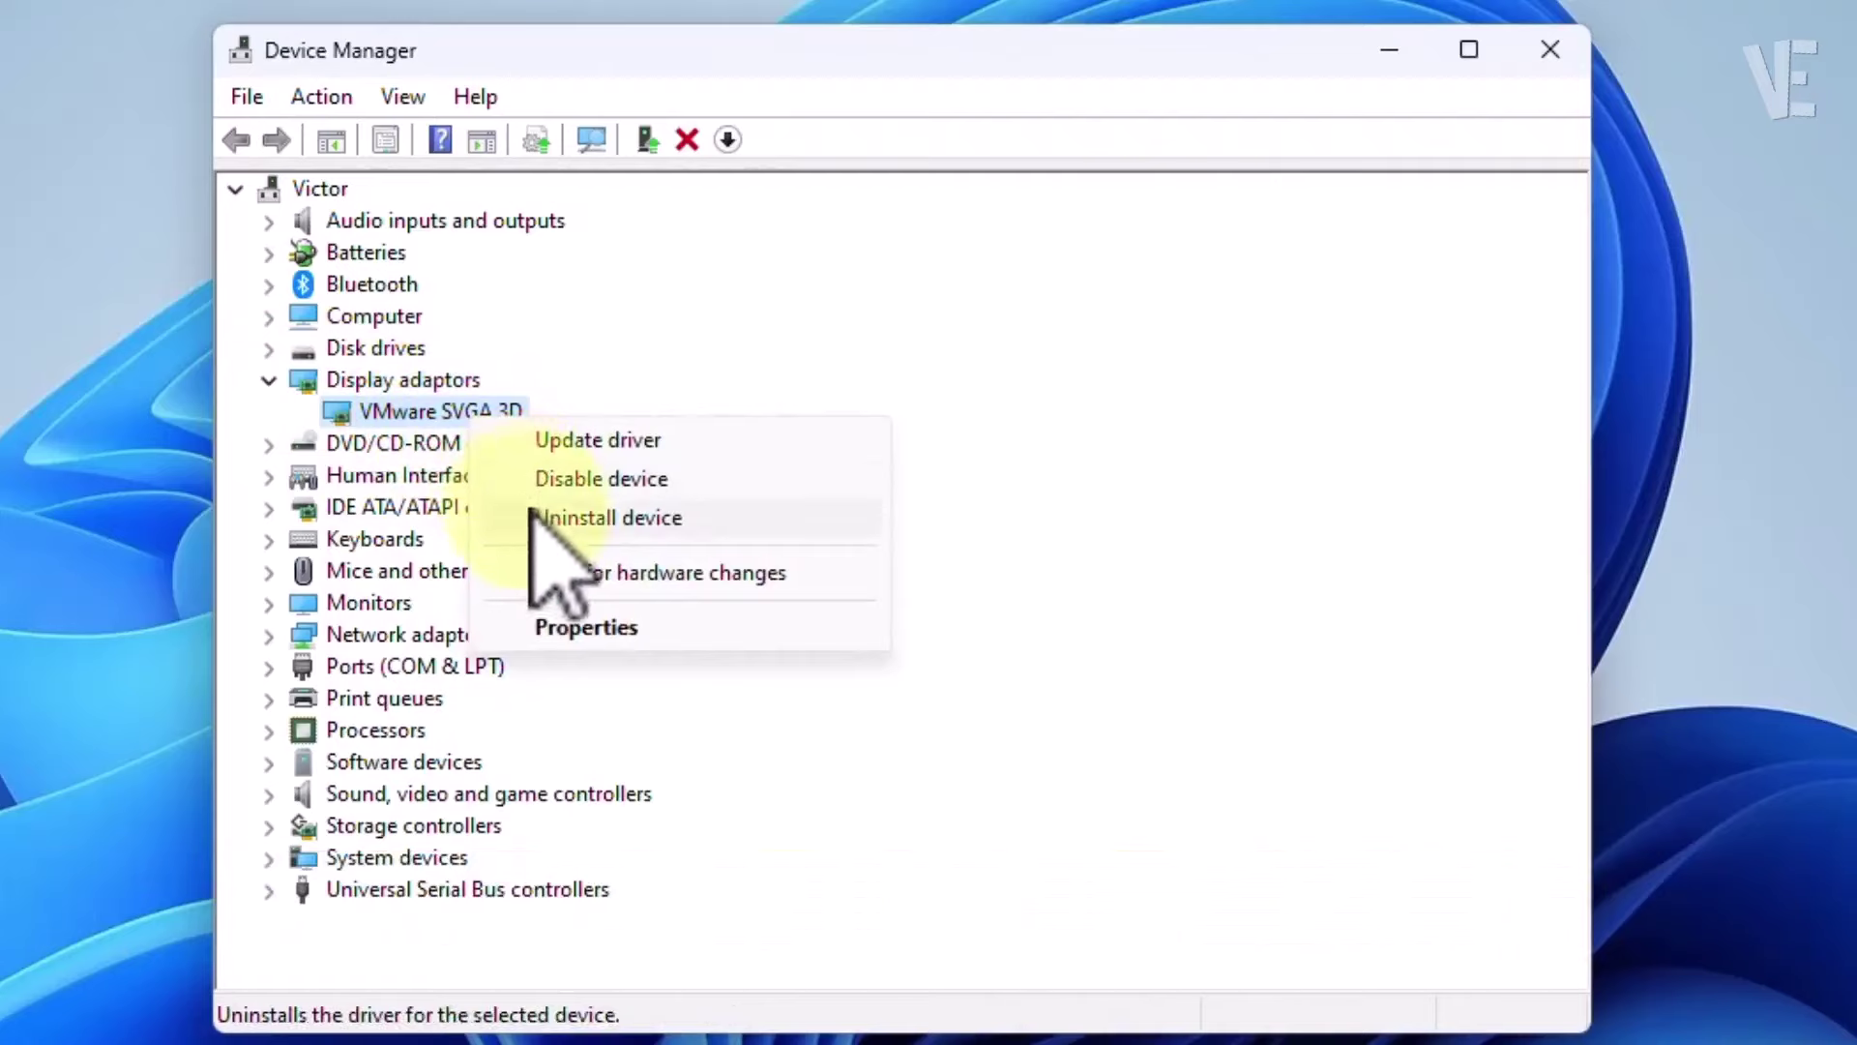
pyautogui.click(607, 520)
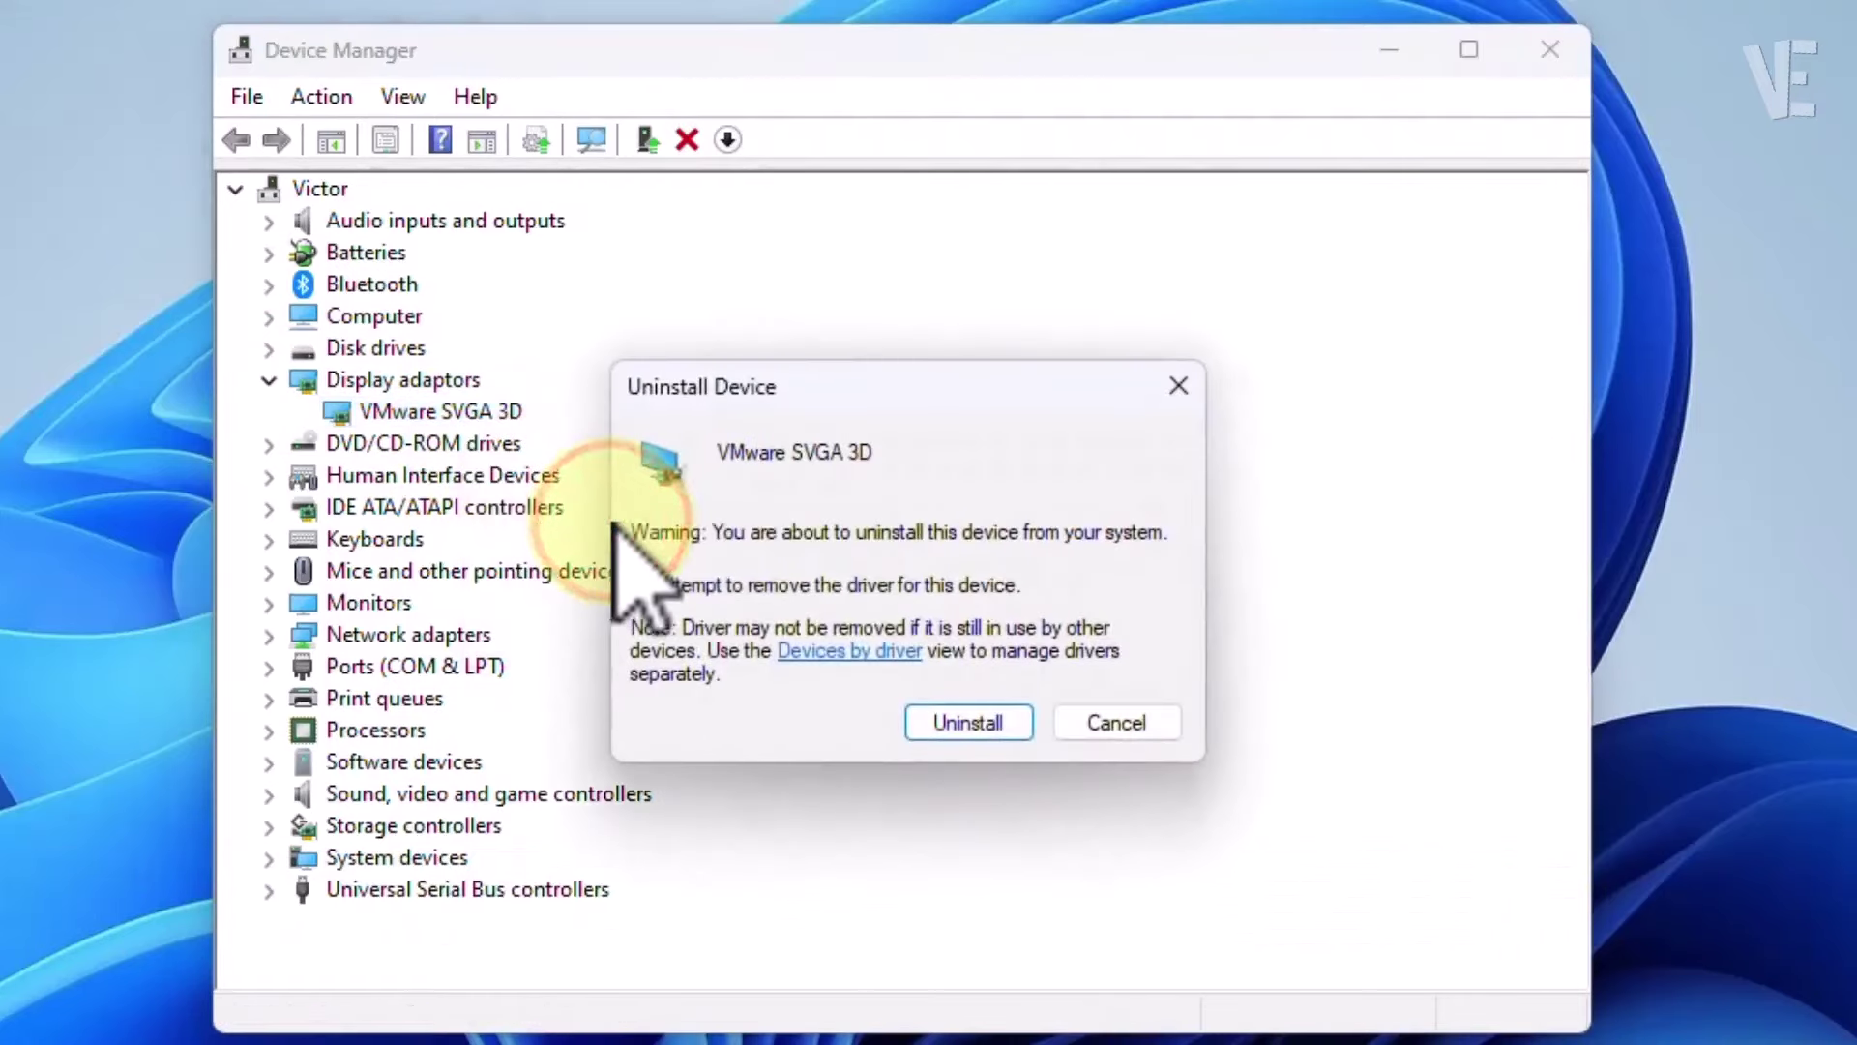
pyautogui.click(967, 722)
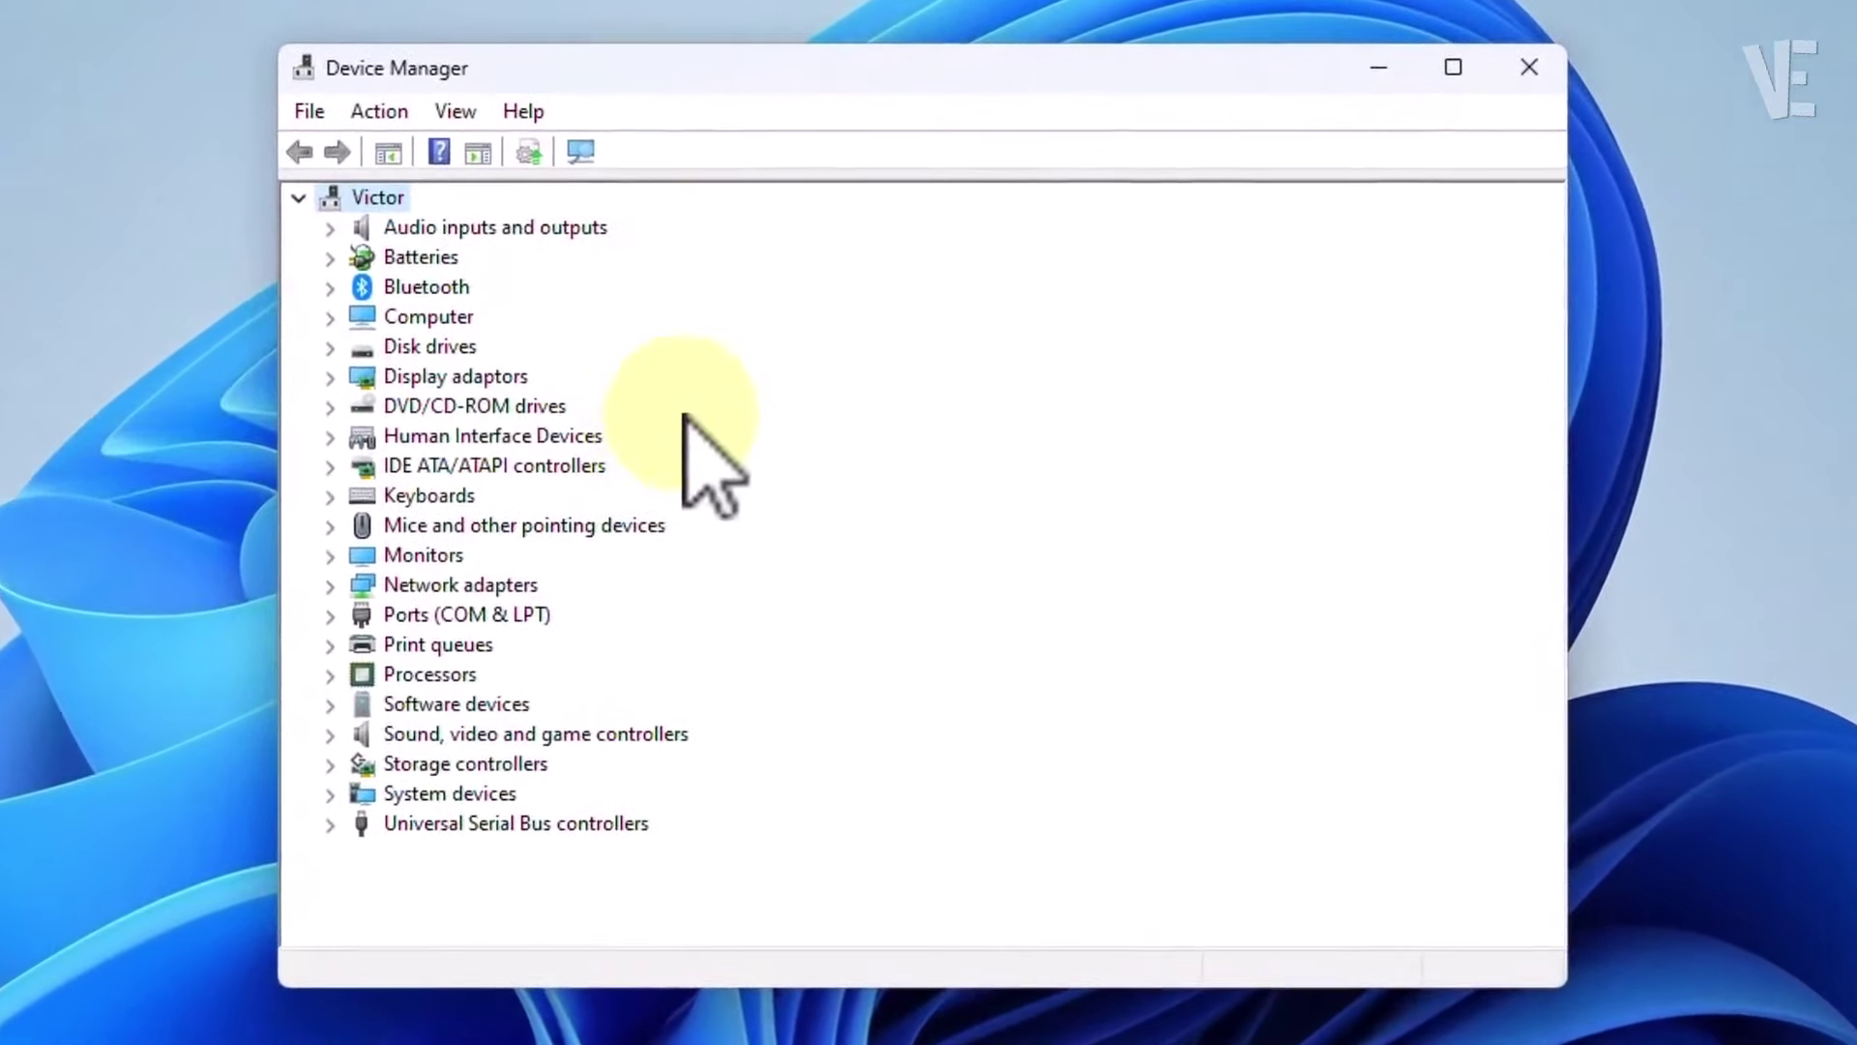
# - Scan the computer for hardware changes in Device Manager and close its window
pyautogui.click(379, 111)
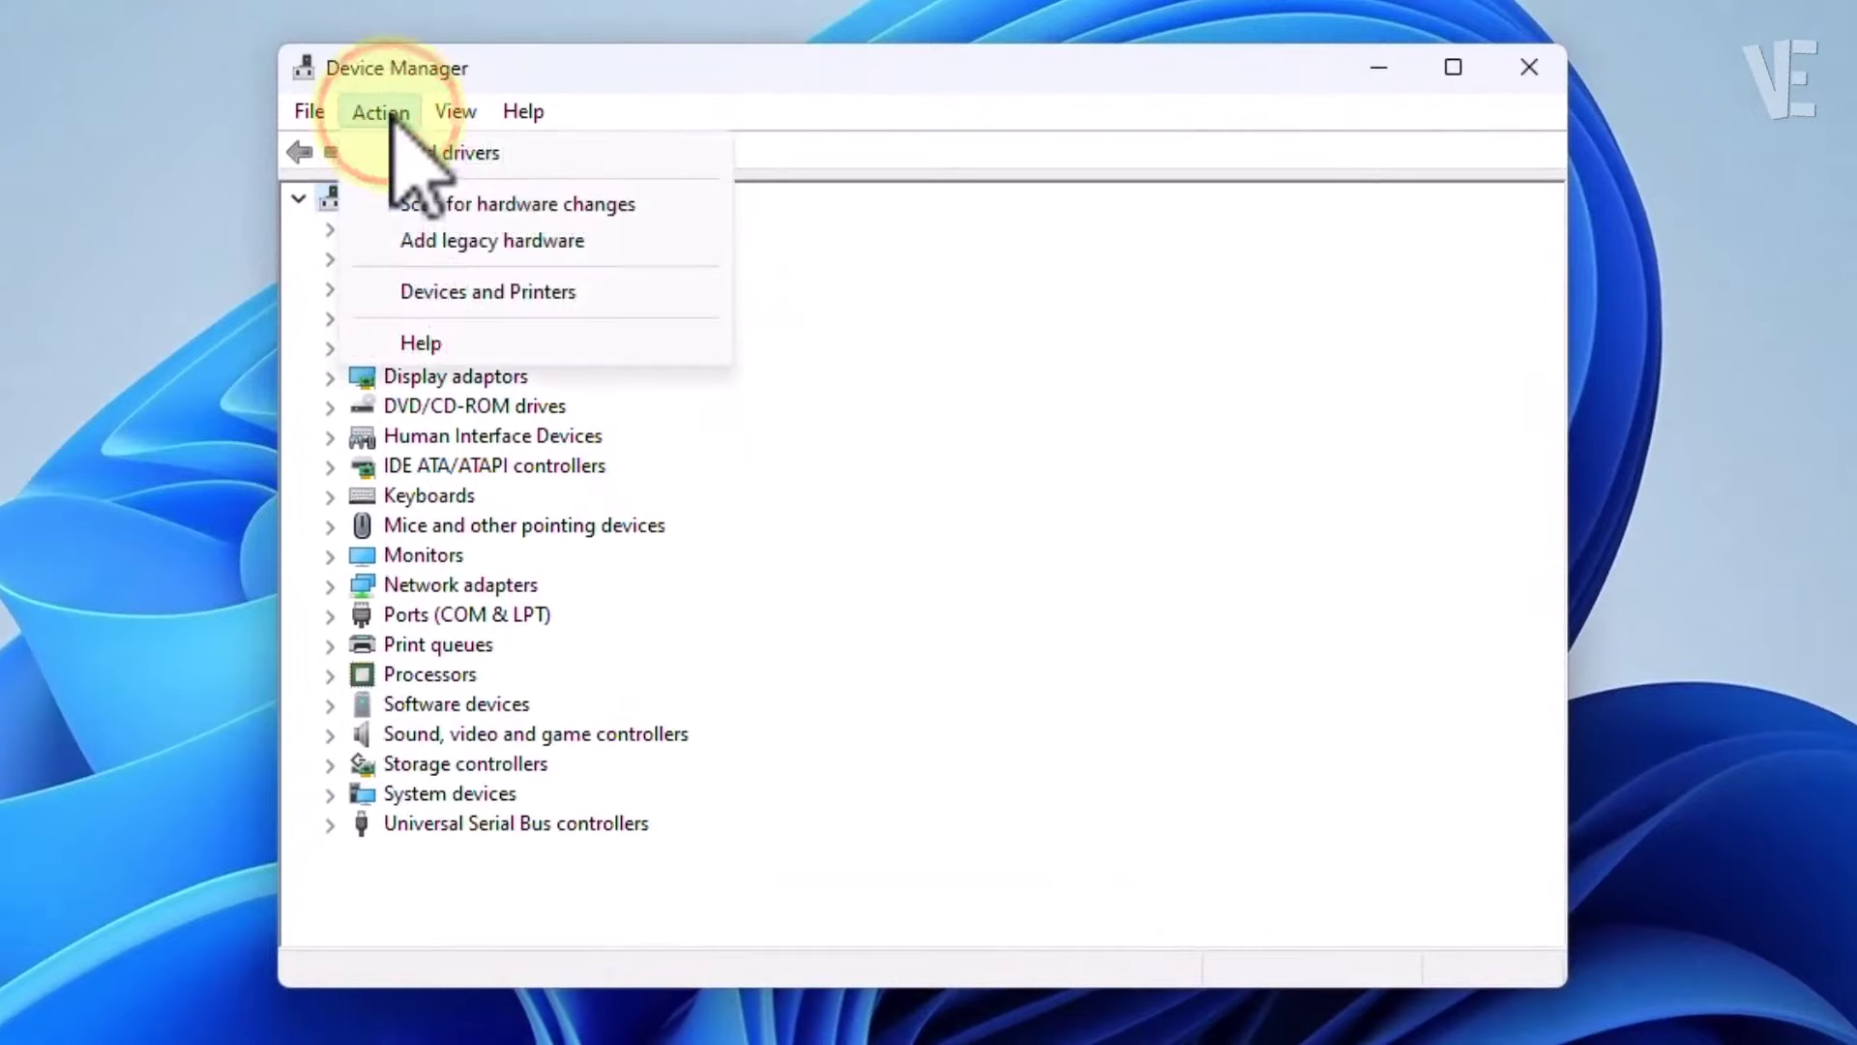
pyautogui.click(483, 206)
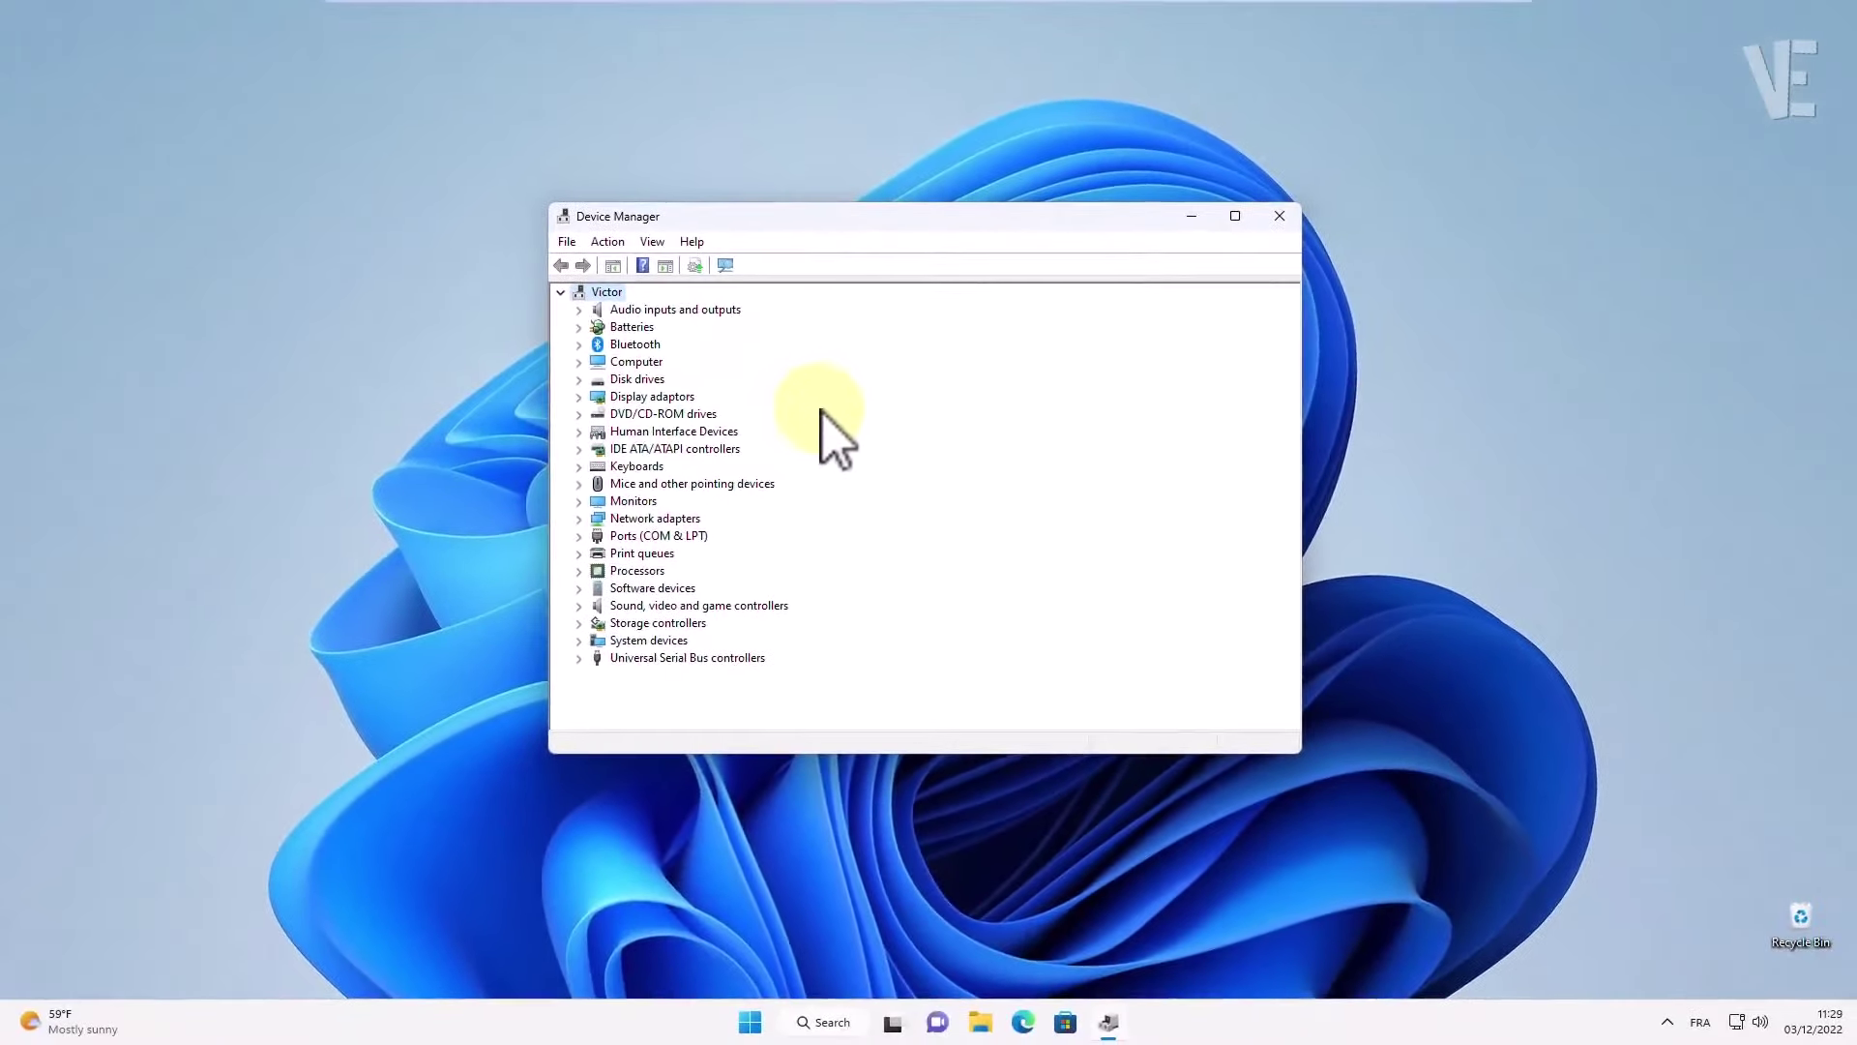
pyautogui.click(1280, 217)
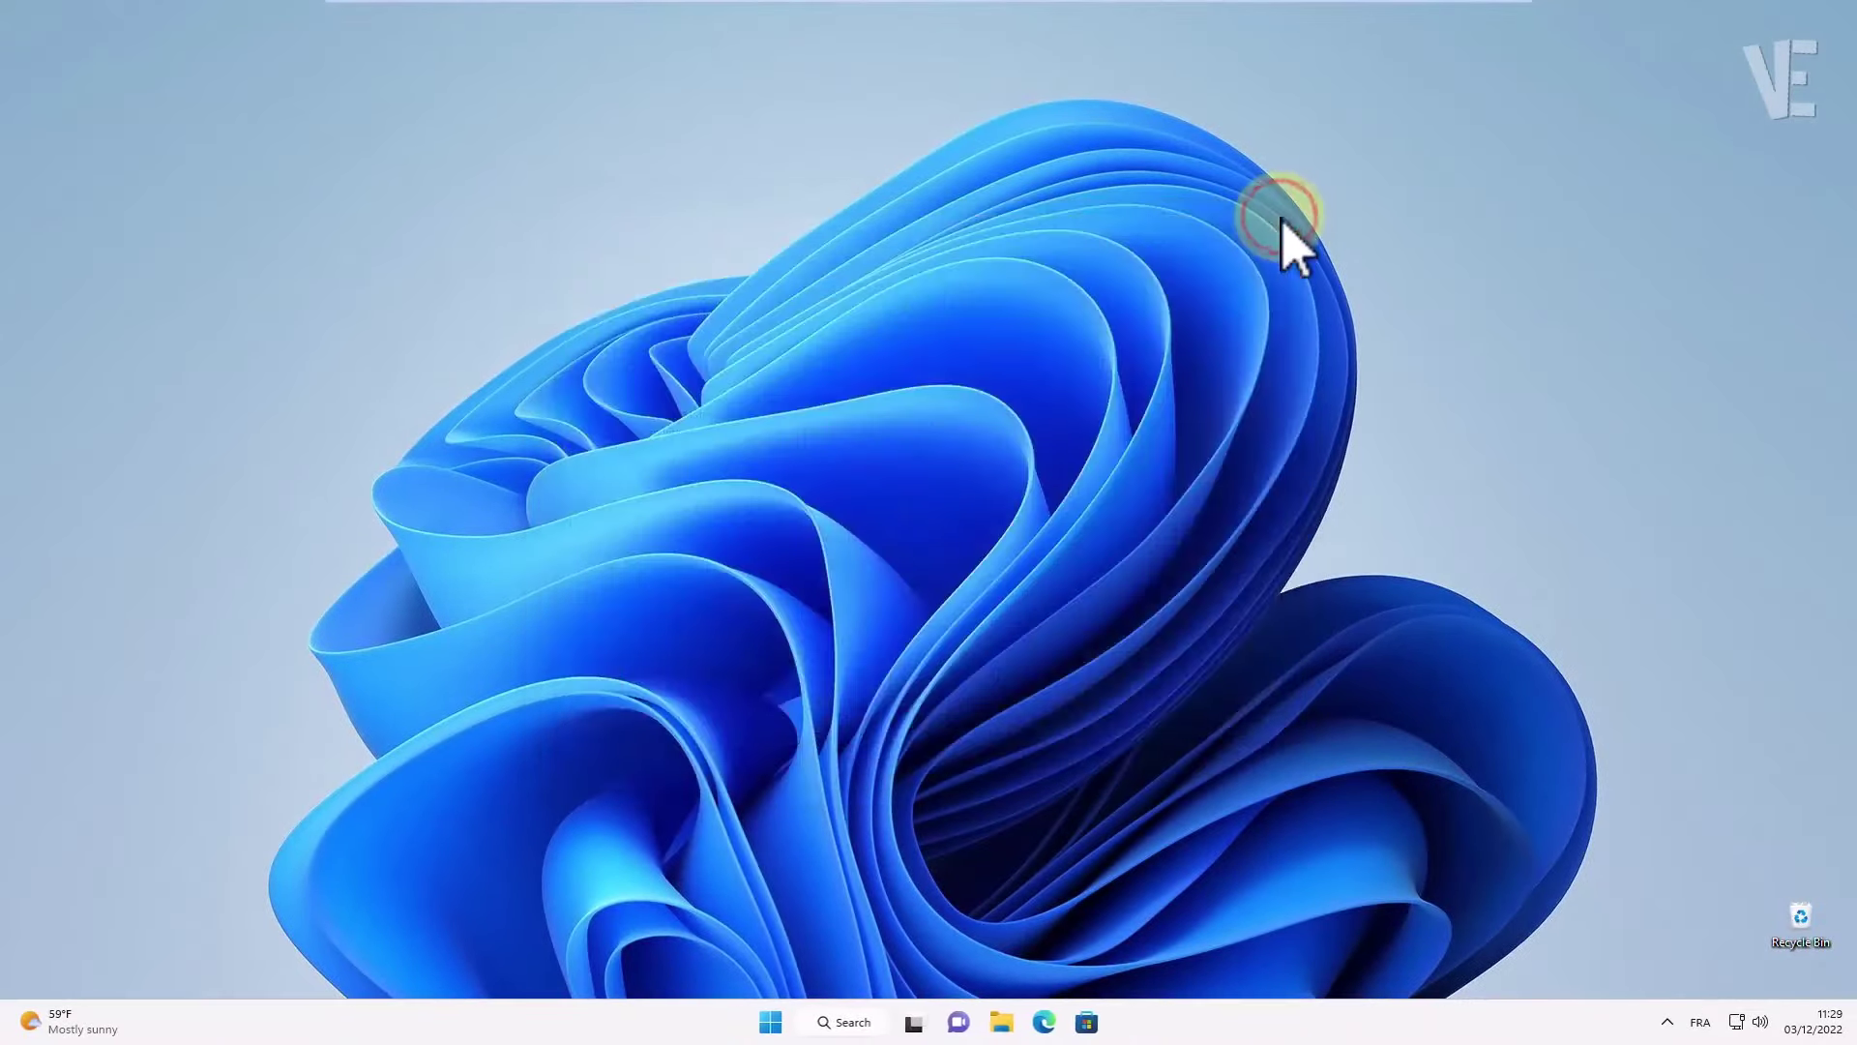
# - Restart the computer after the display adaptor's removal and the hardware scan
pyautogui.click(771, 1022)
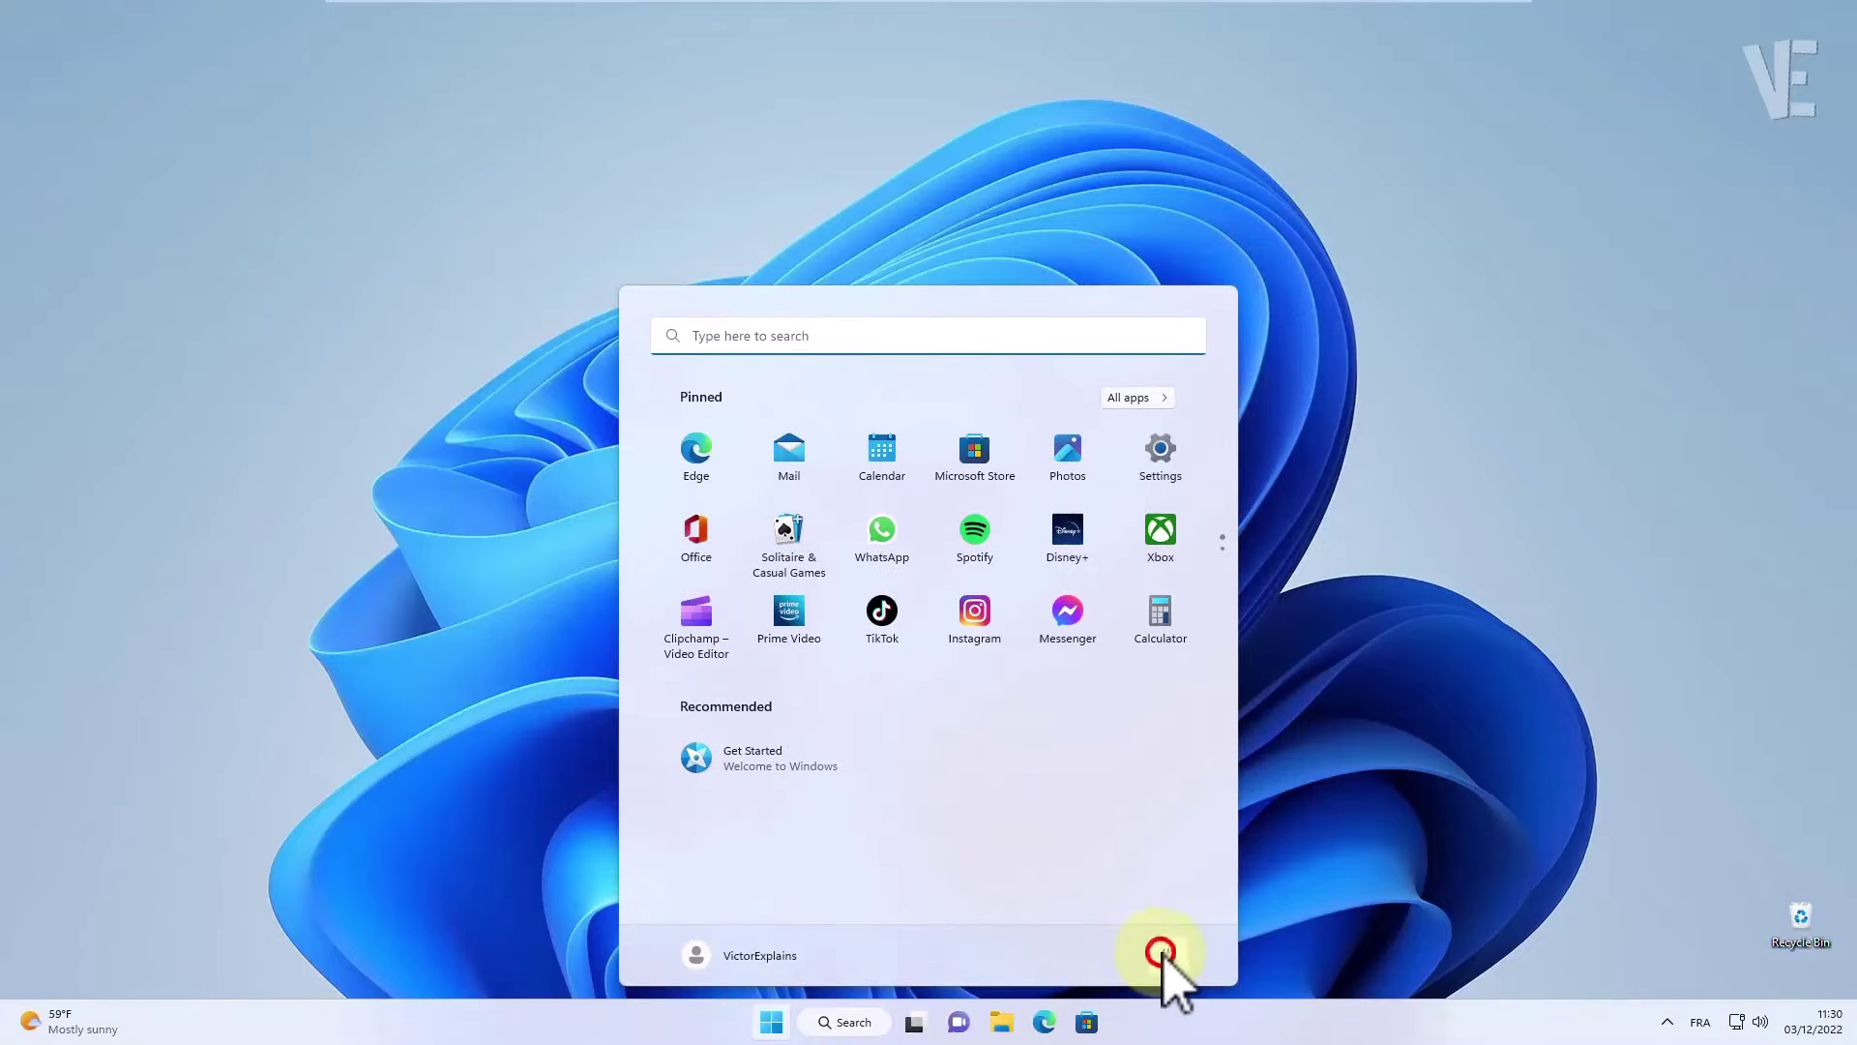
pyautogui.click(1162, 954)
pyautogui.click(1159, 913)
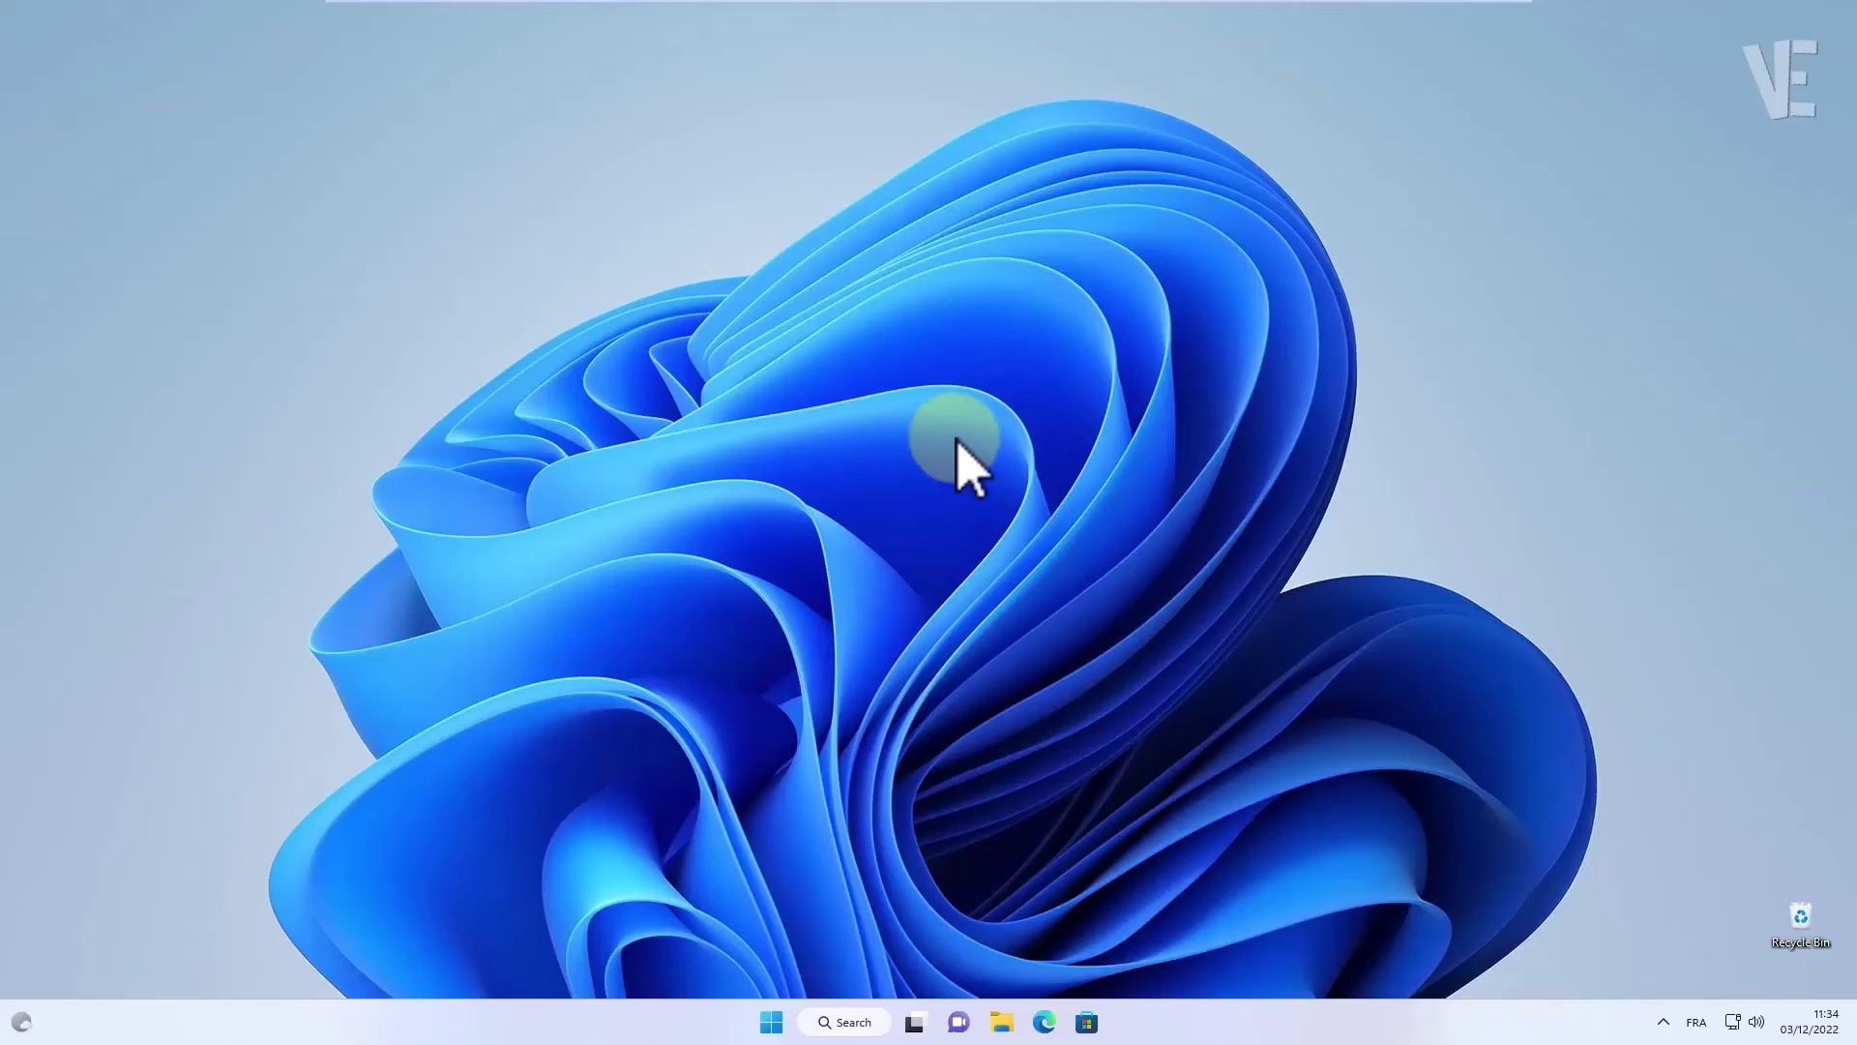
# - Find Command Prompt with a Windows search for "cmd", run it as administrator, and move its window near the desktop's centre
pyautogui.click(832, 1023)
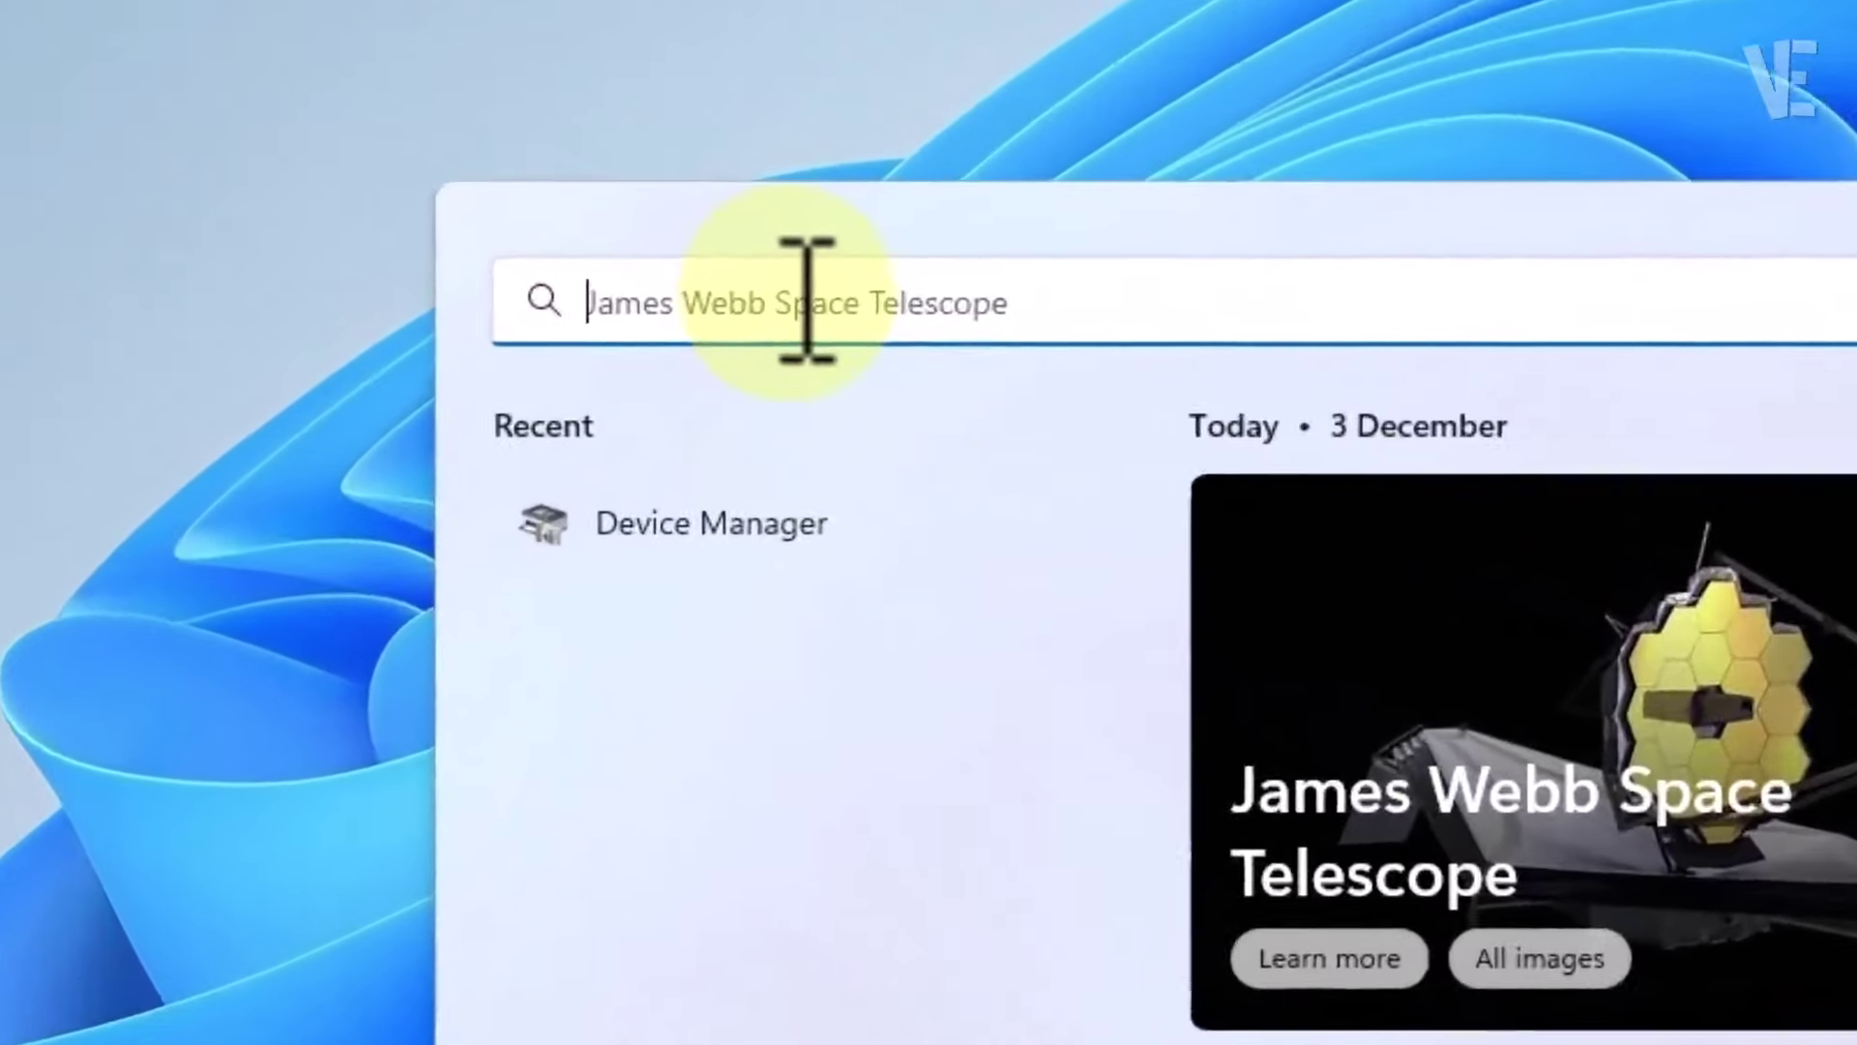
pyautogui.write('cm')
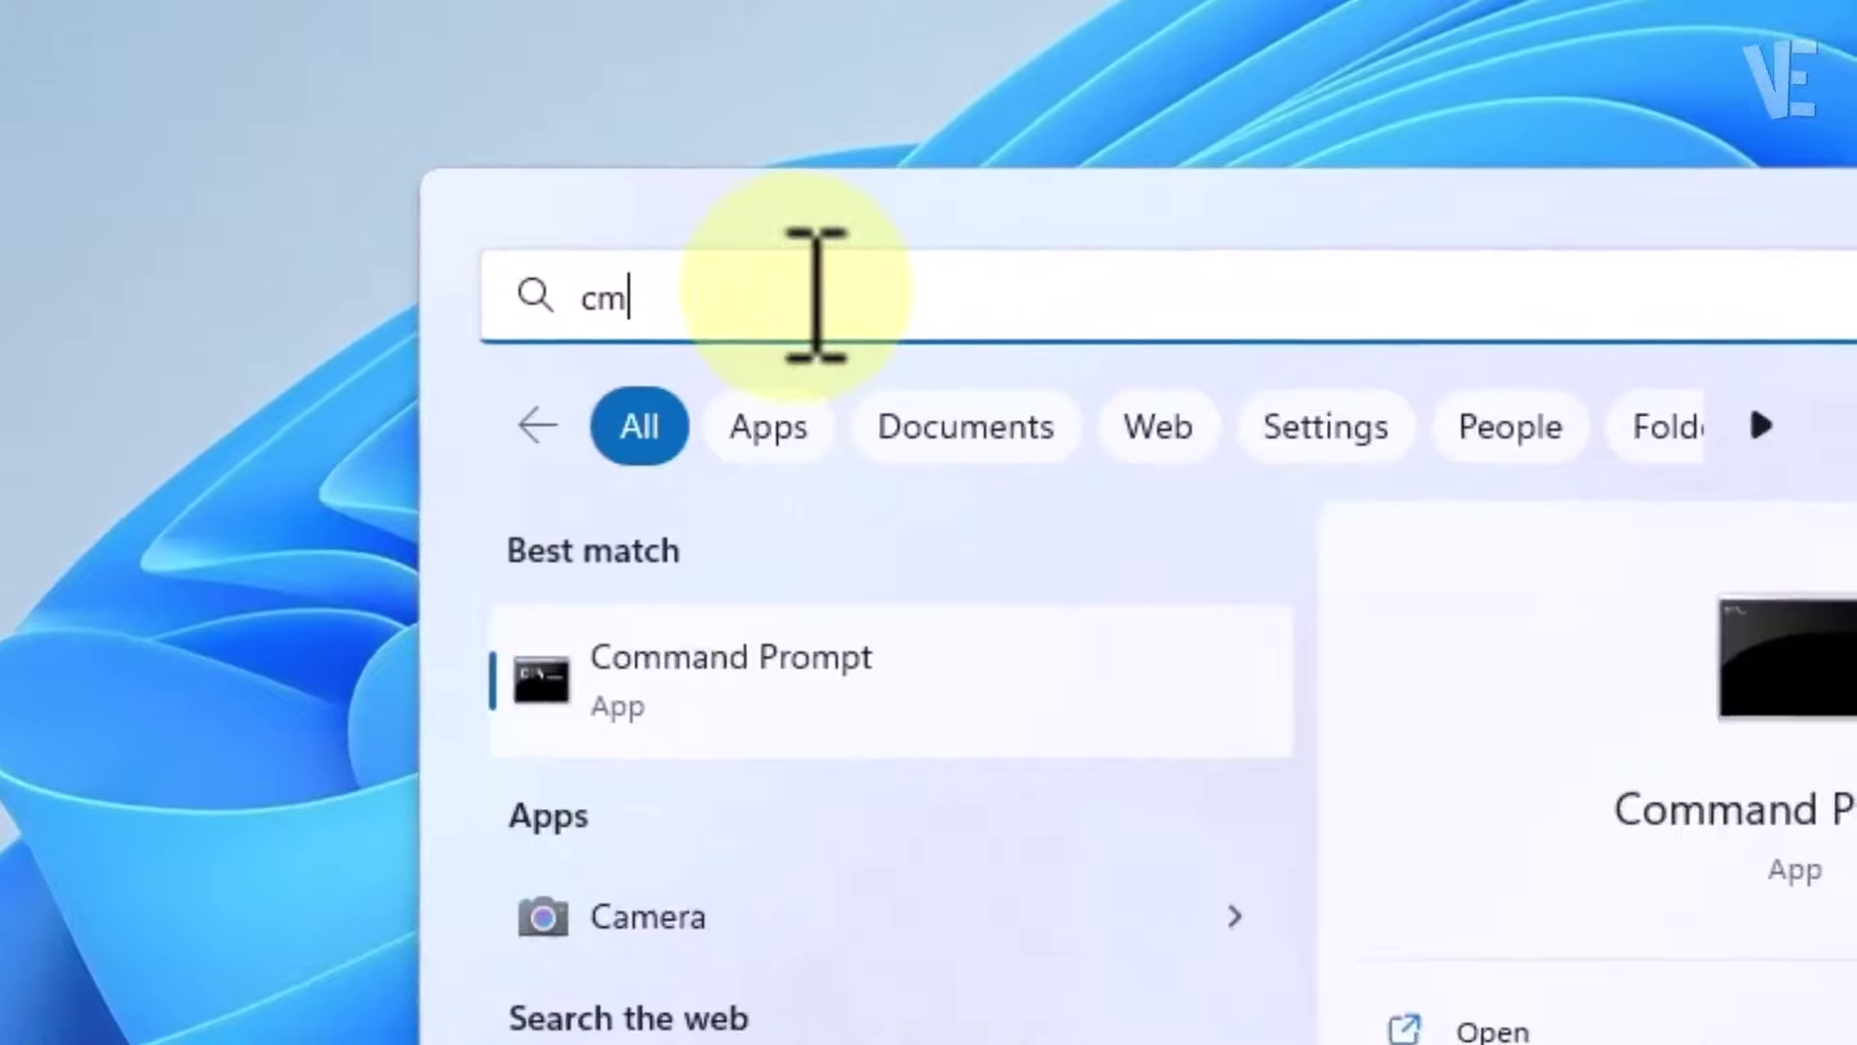
pyautogui.write('d')
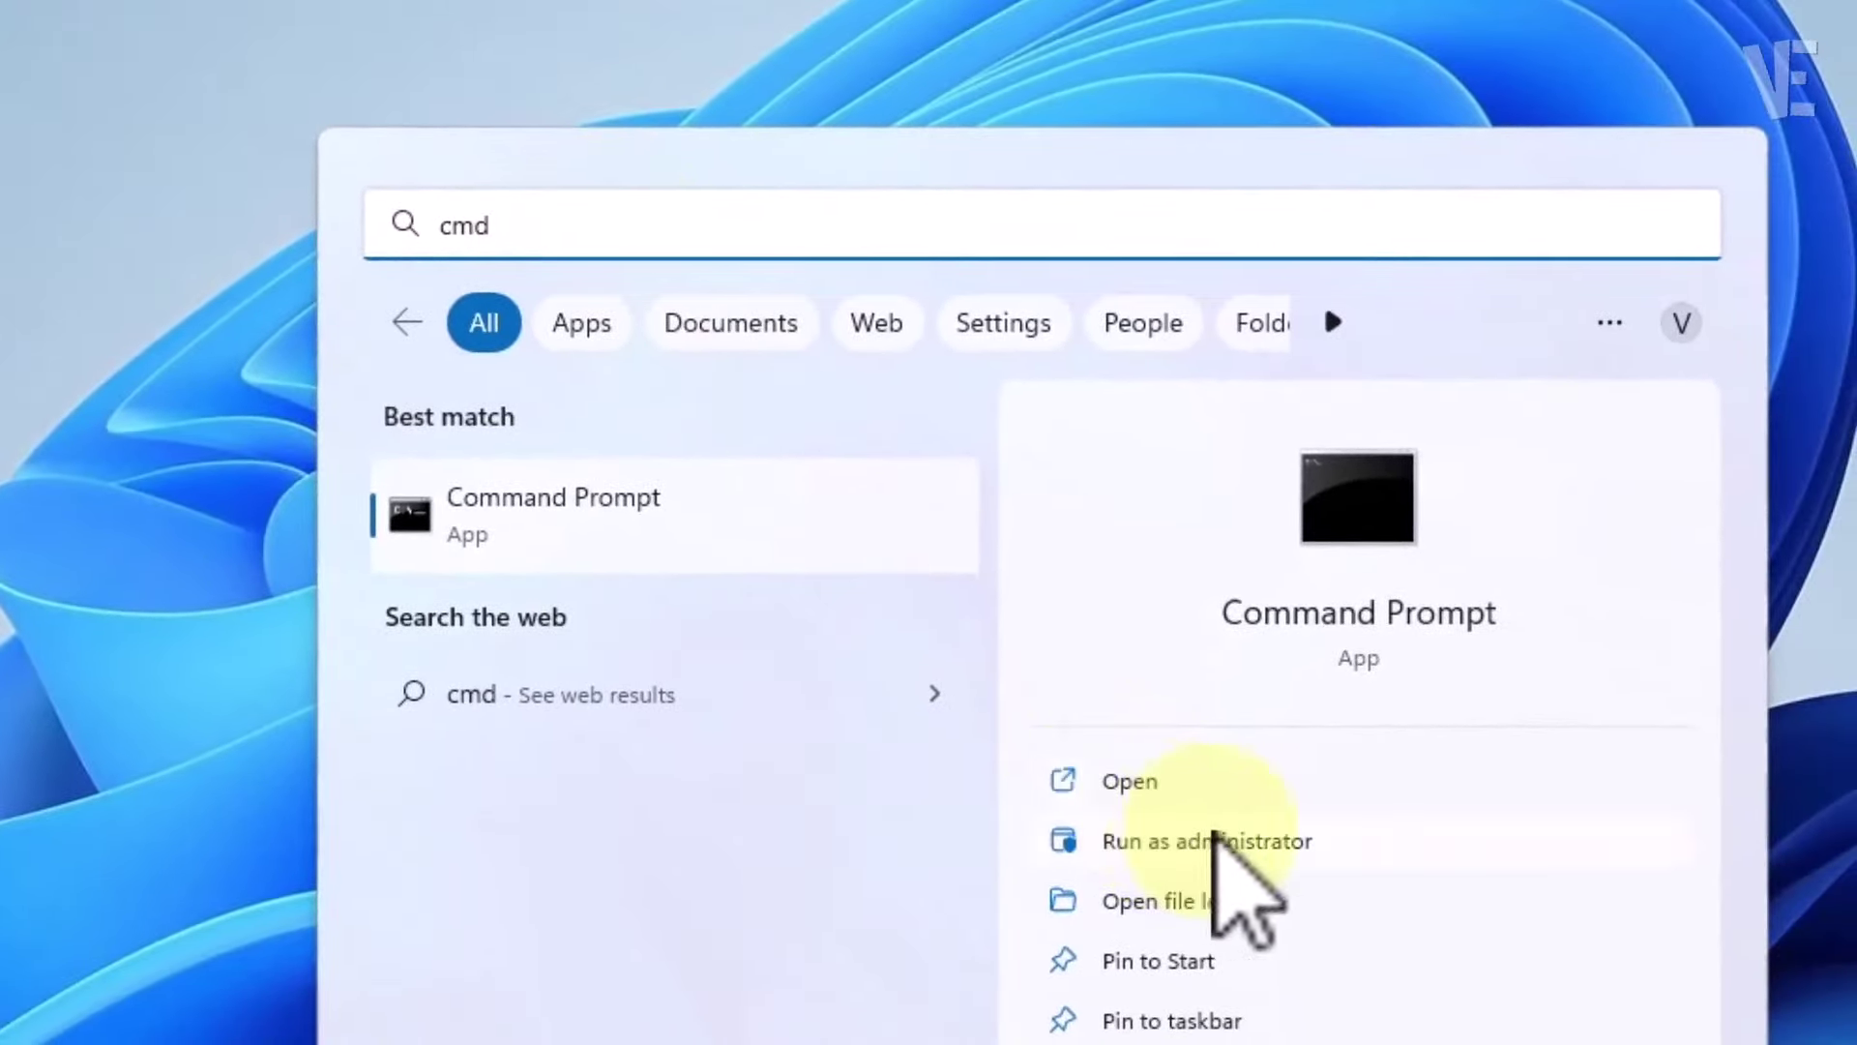
pyautogui.click(1216, 837)
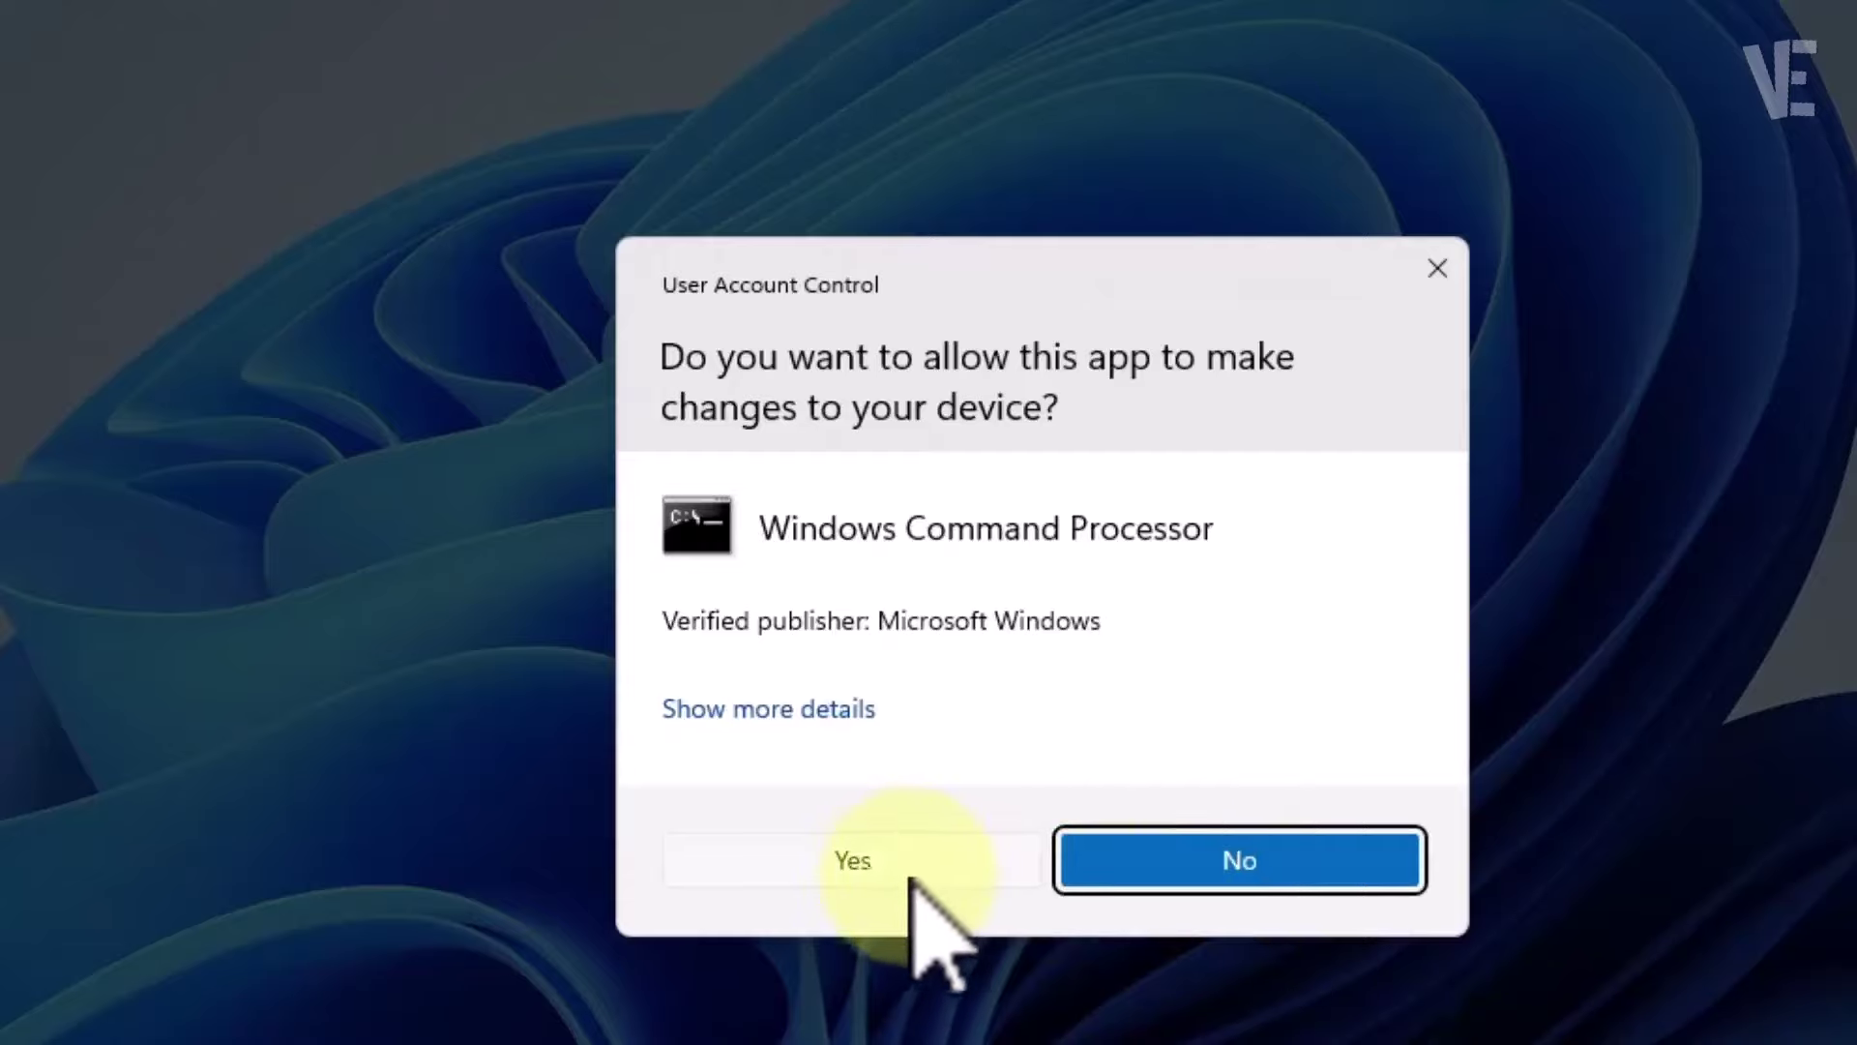
pyautogui.click(911, 870)
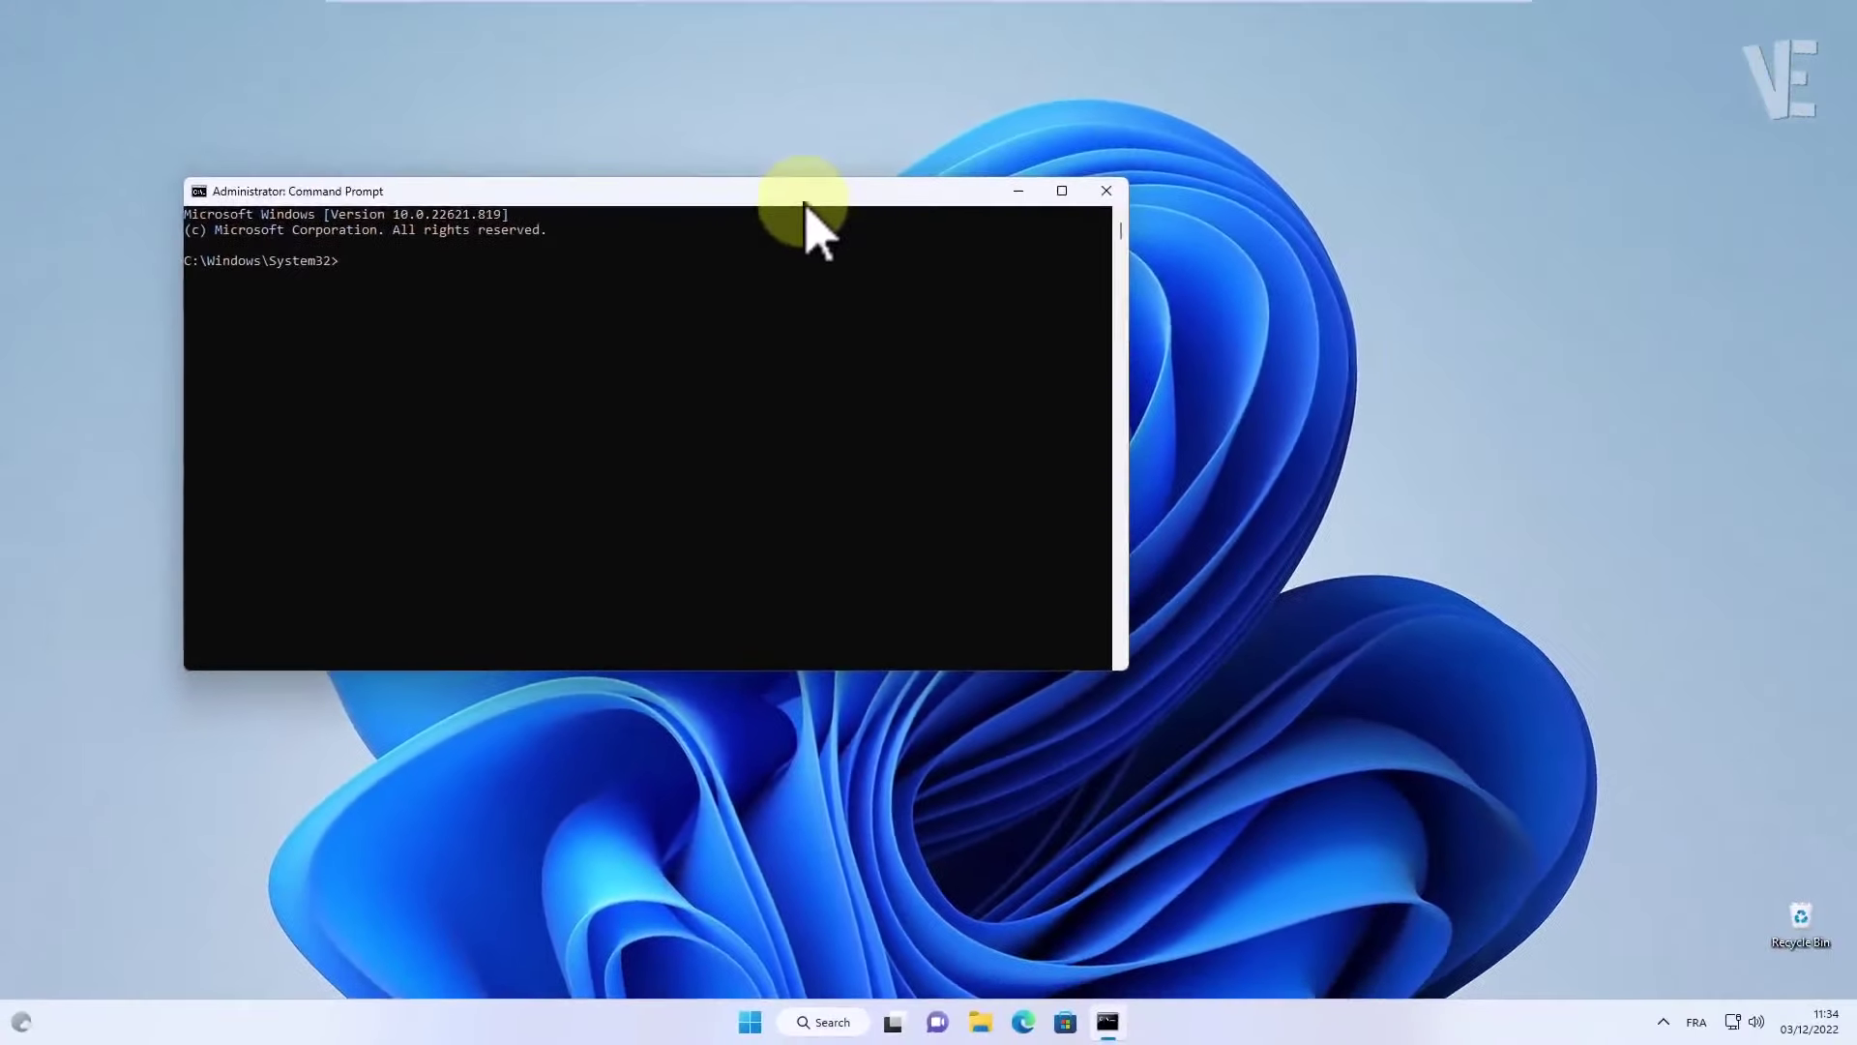
pyautogui.moveTo(805, 205); pyautogui.dragTo(1113, 250)
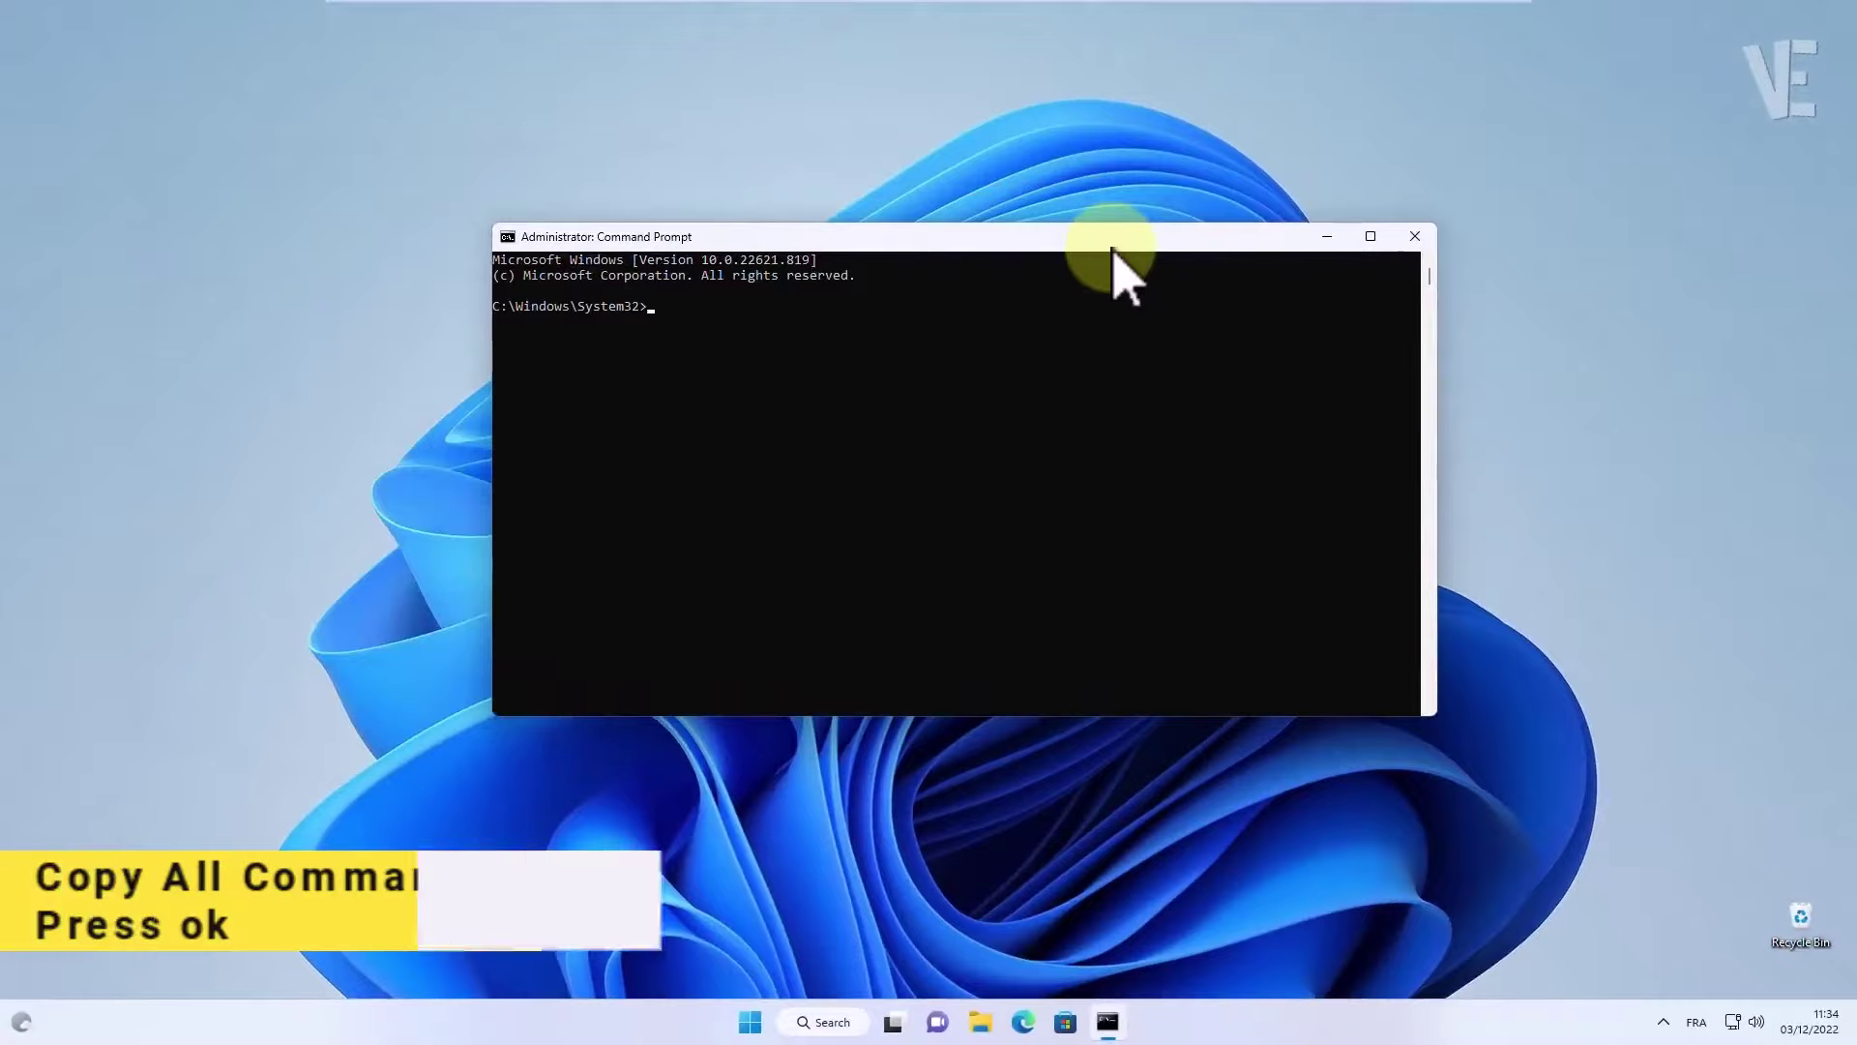
# - Check the disk with the chkdsk command and run the prompt command after it in Command Prompt
pyautogui.write('chk')
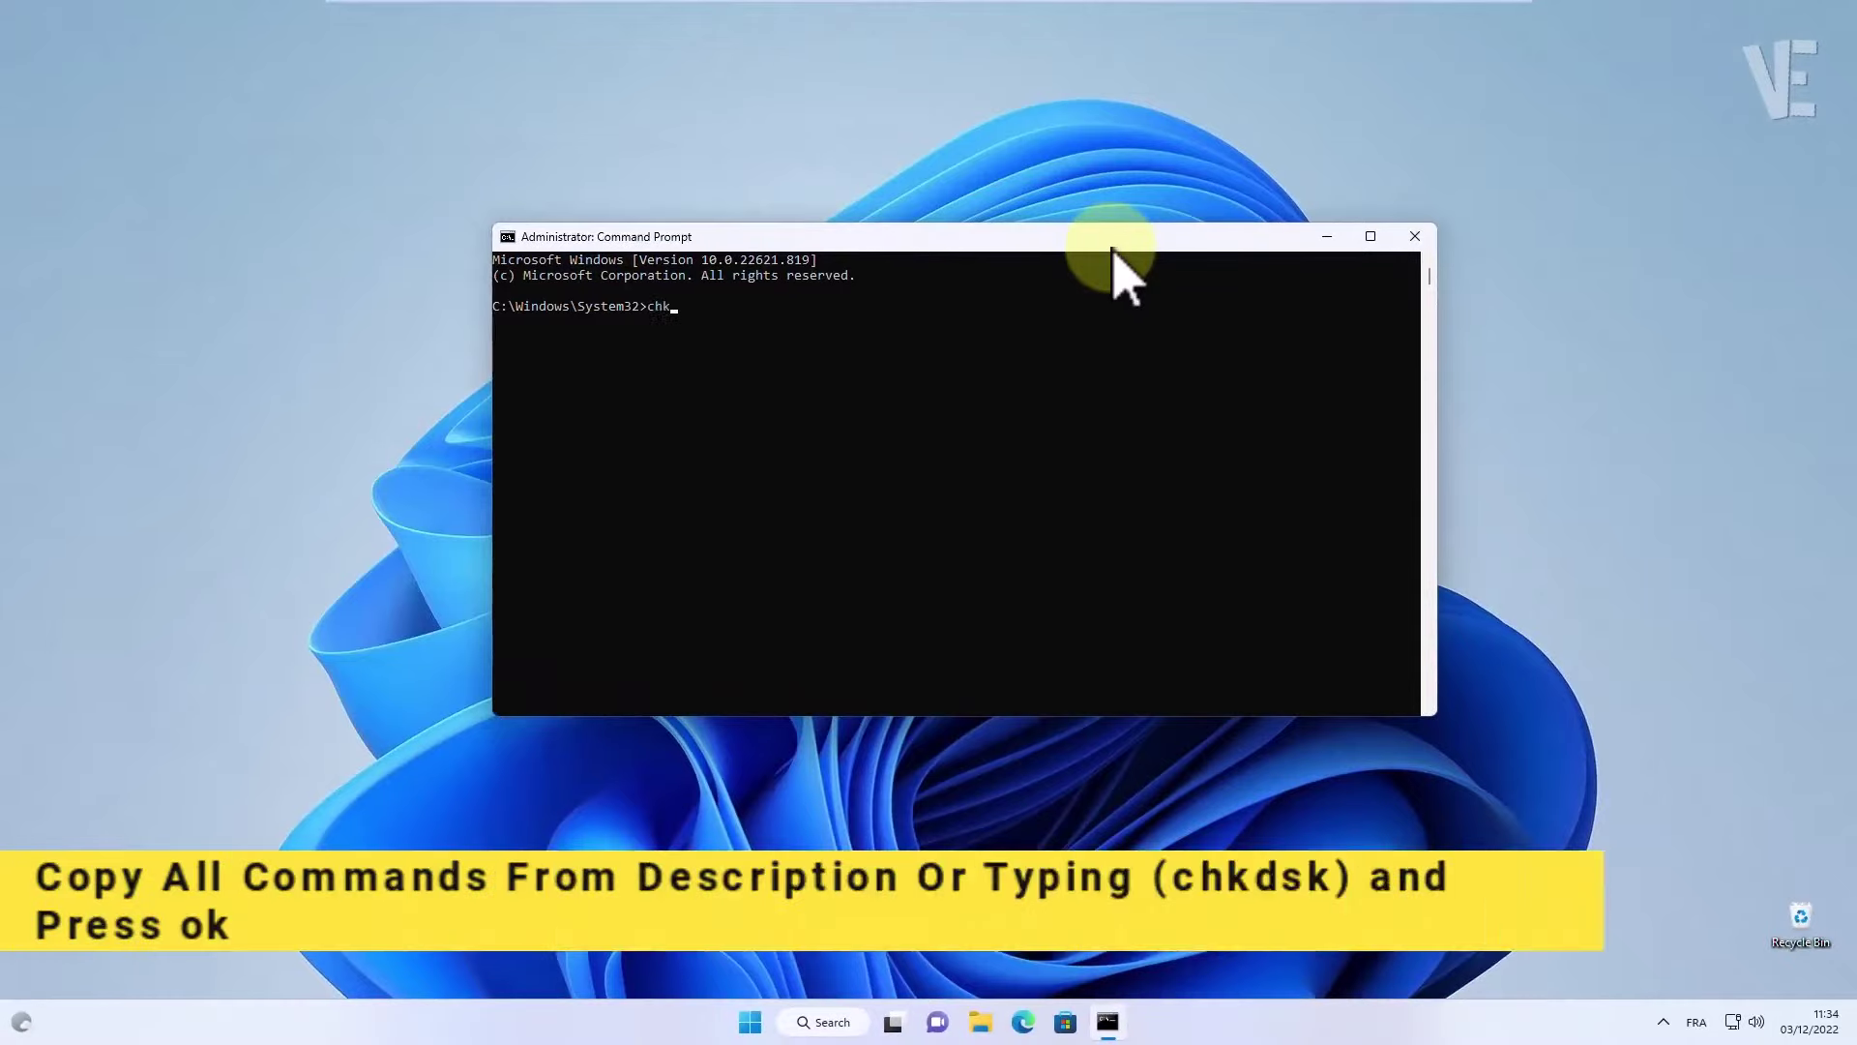
pyautogui.write('ds')
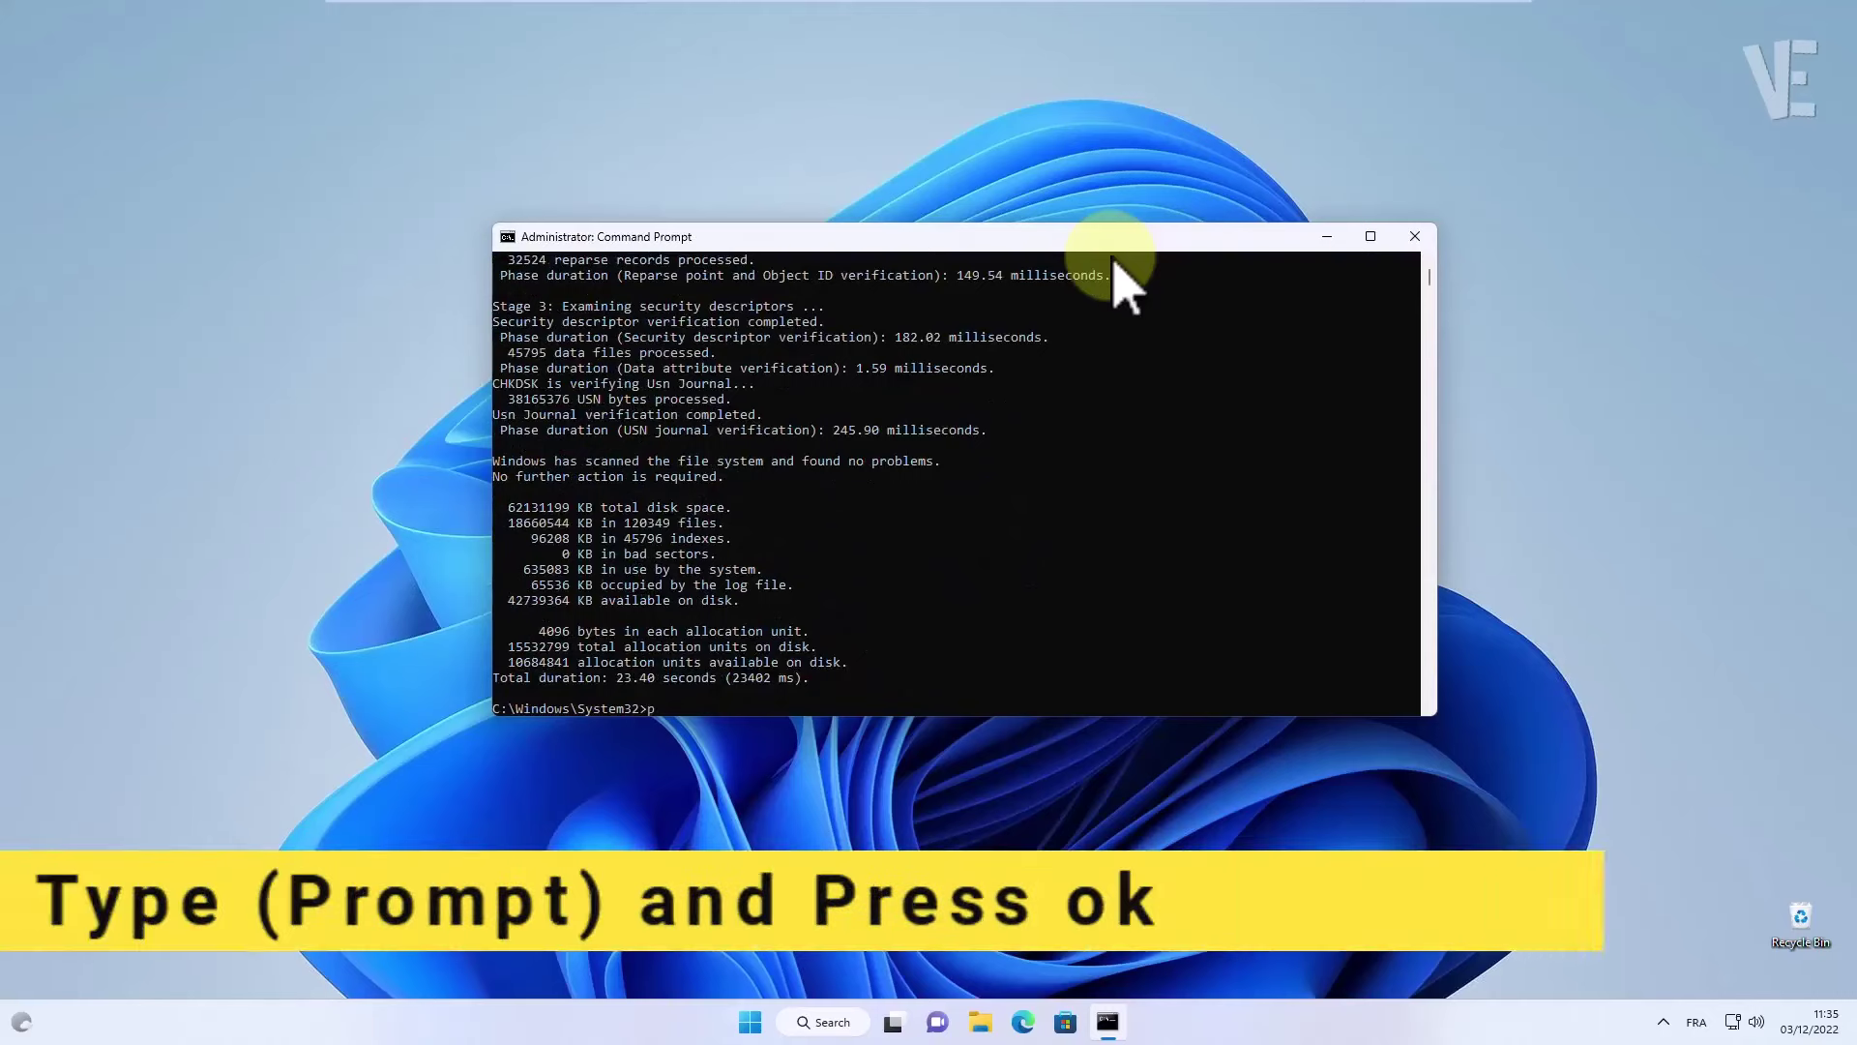
pyautogui.write('ompt')
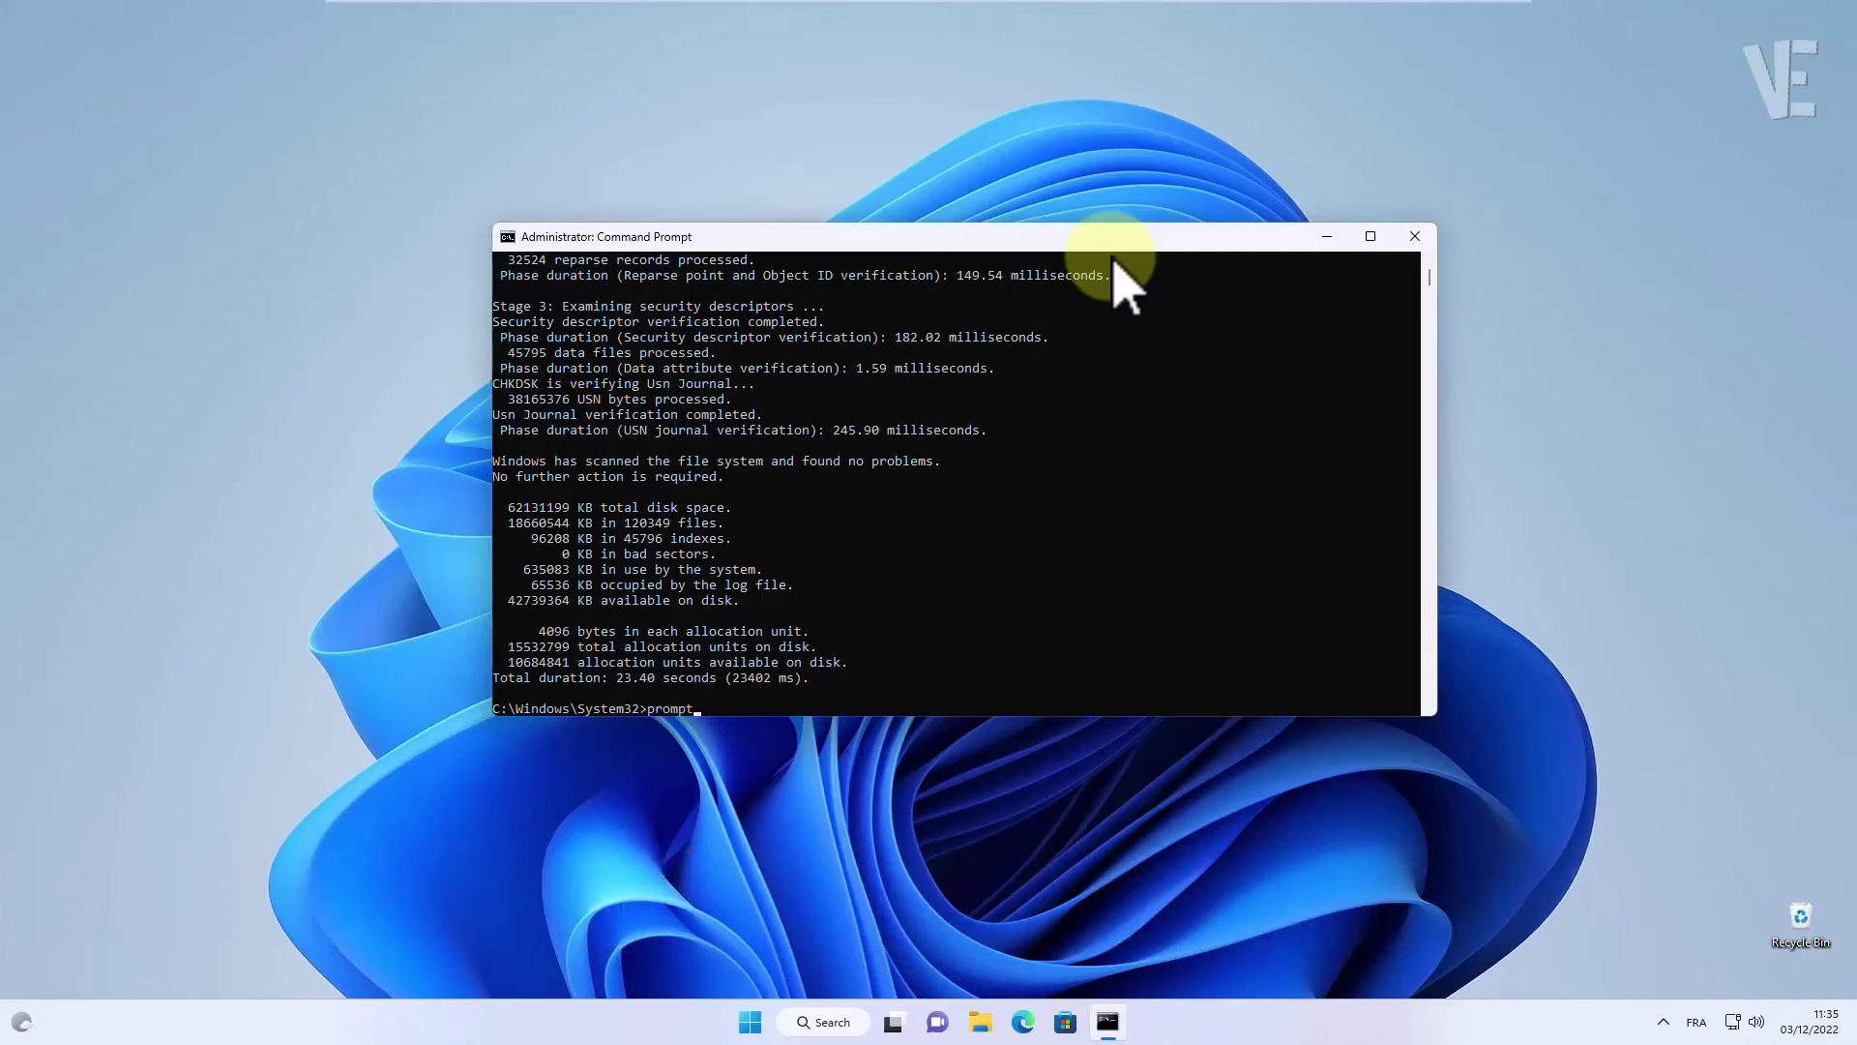
pyautogui.press('Return')
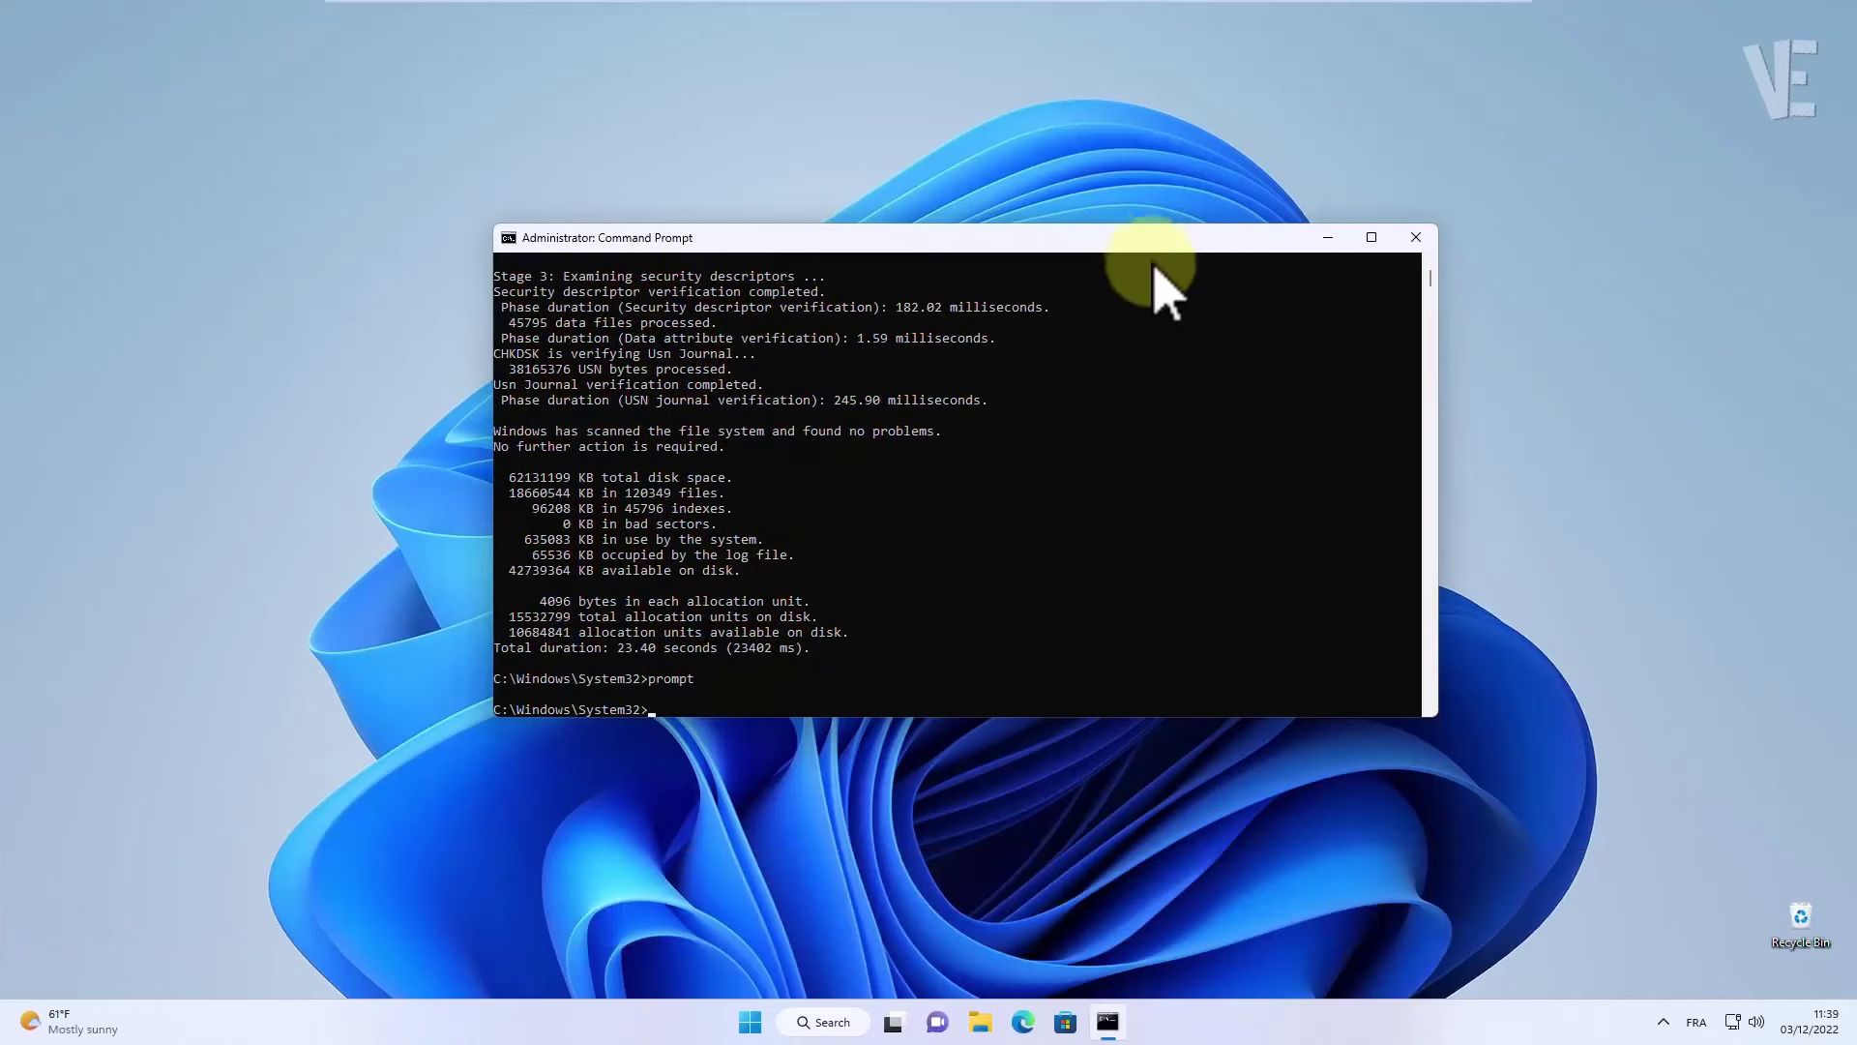
# - Paste the copied command sfc /scanfile=c:\windows\system32\ieframe.dll into Command Prompt and run it
pyautogui.click(1140, 242)
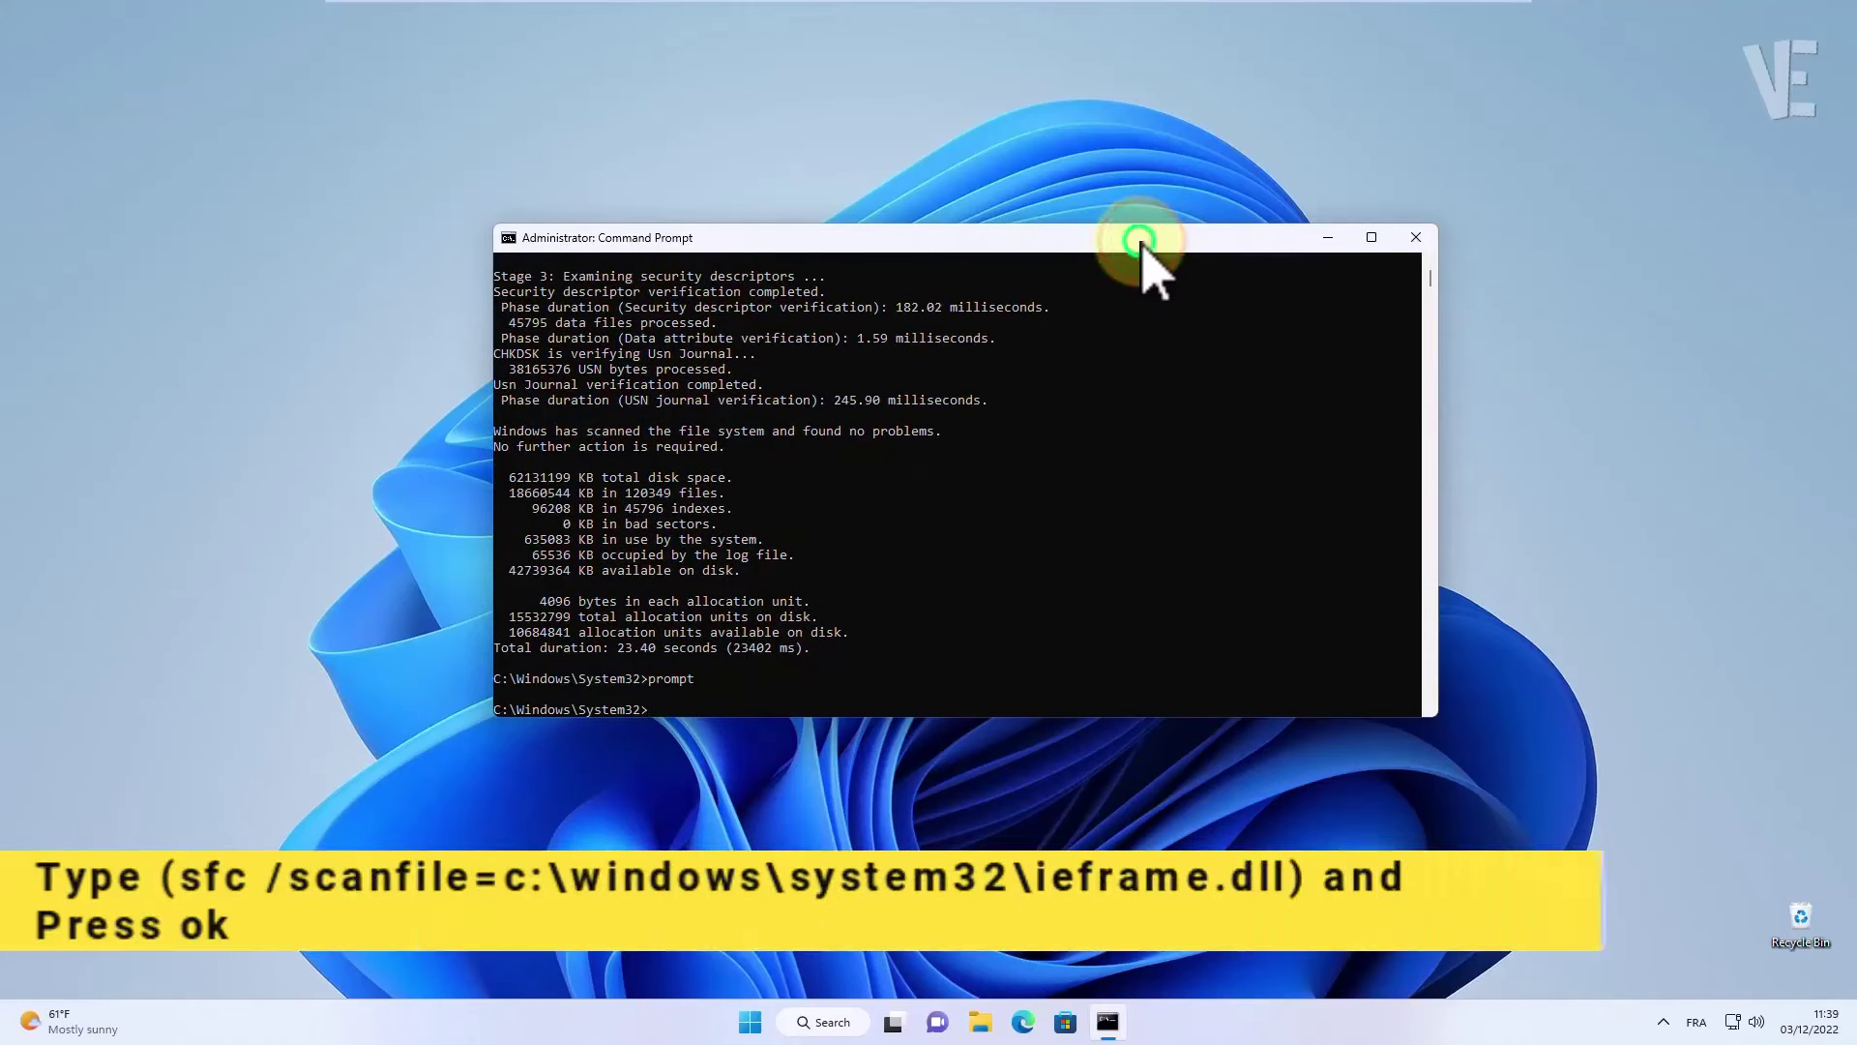
pyautogui.rightClick(1140, 242)
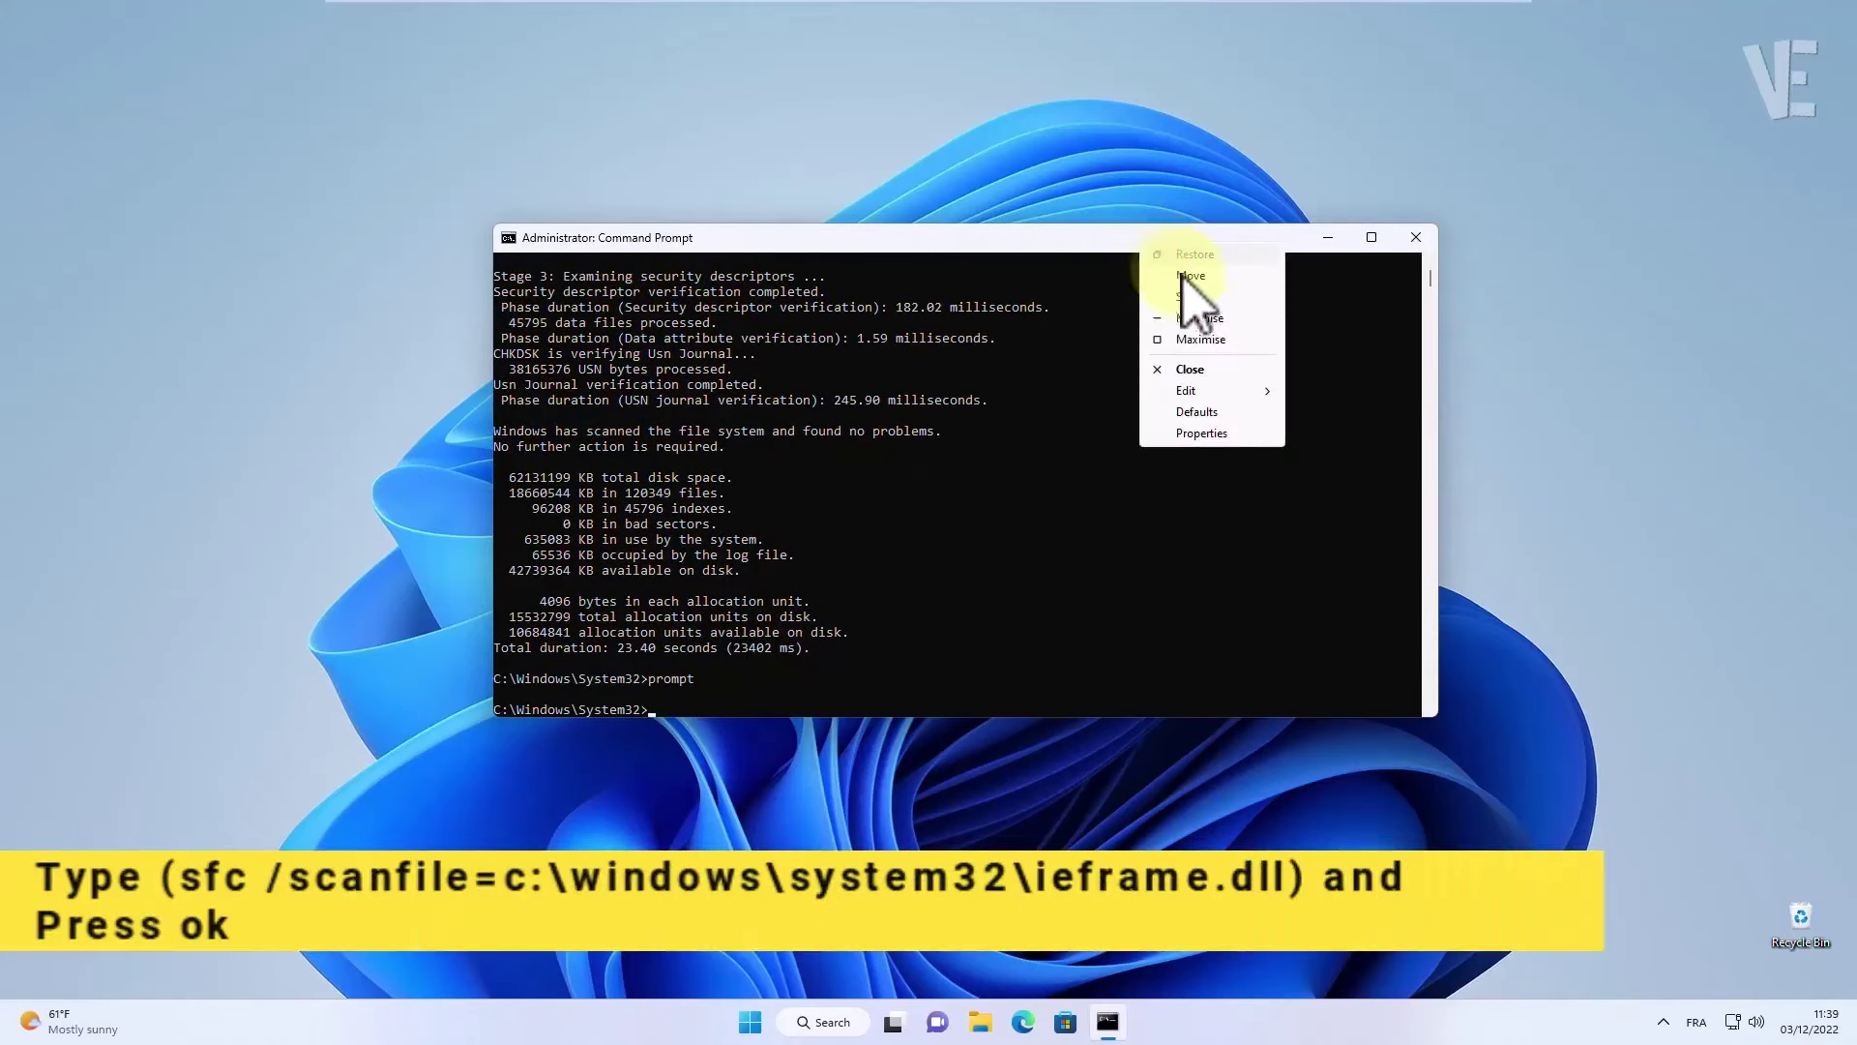
pyautogui.click(1224, 391)
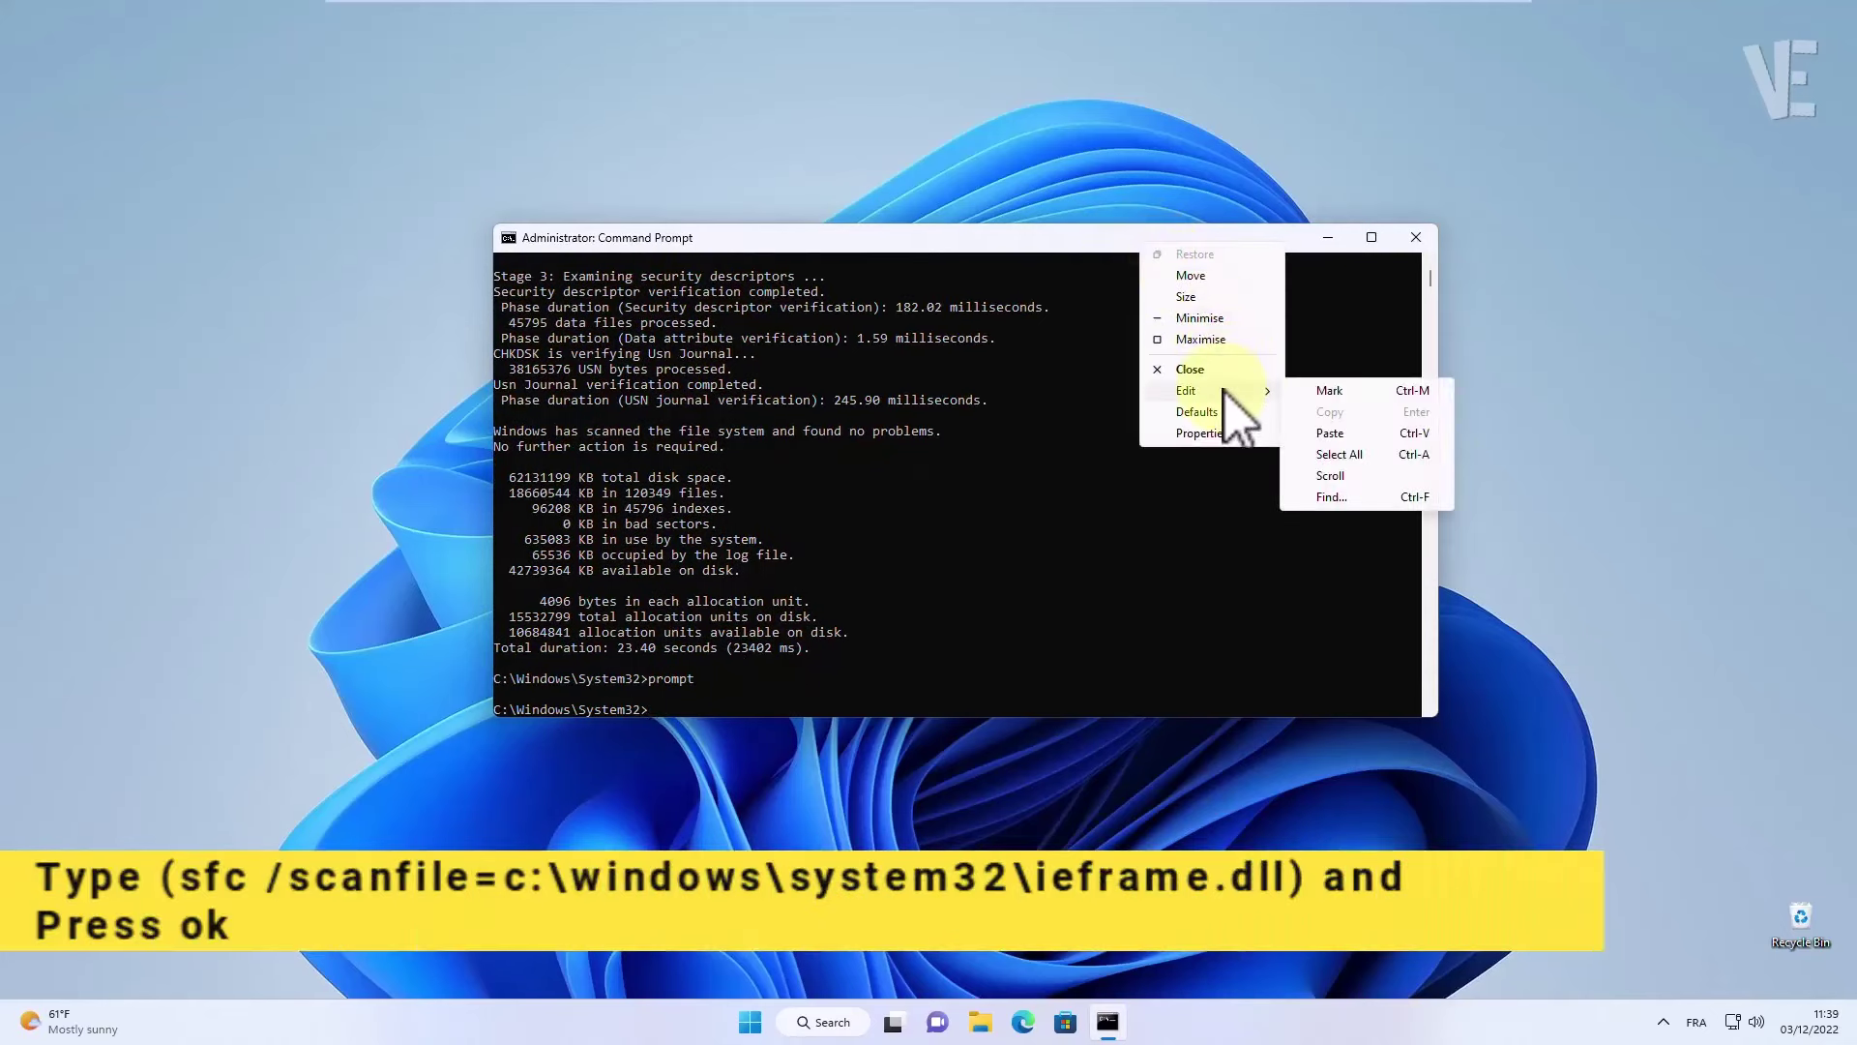
pyautogui.click(1340, 434)
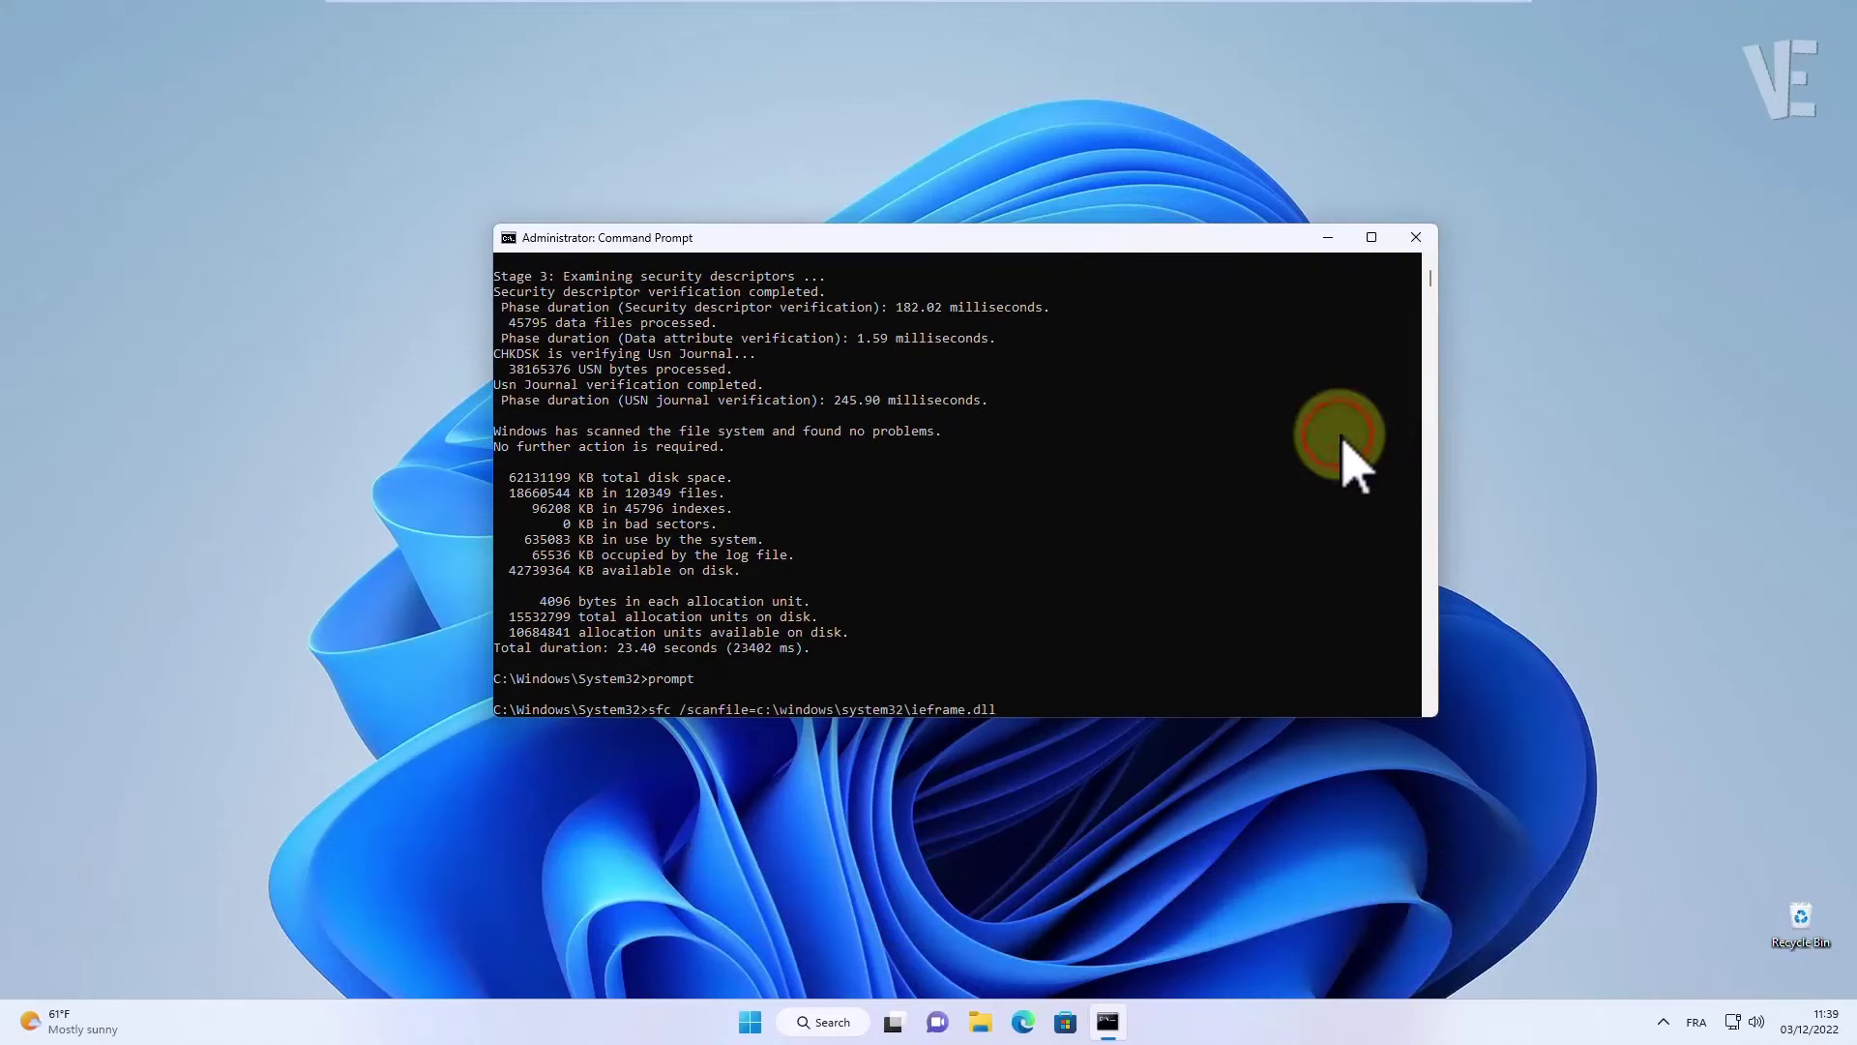
pyautogui.press('Return')
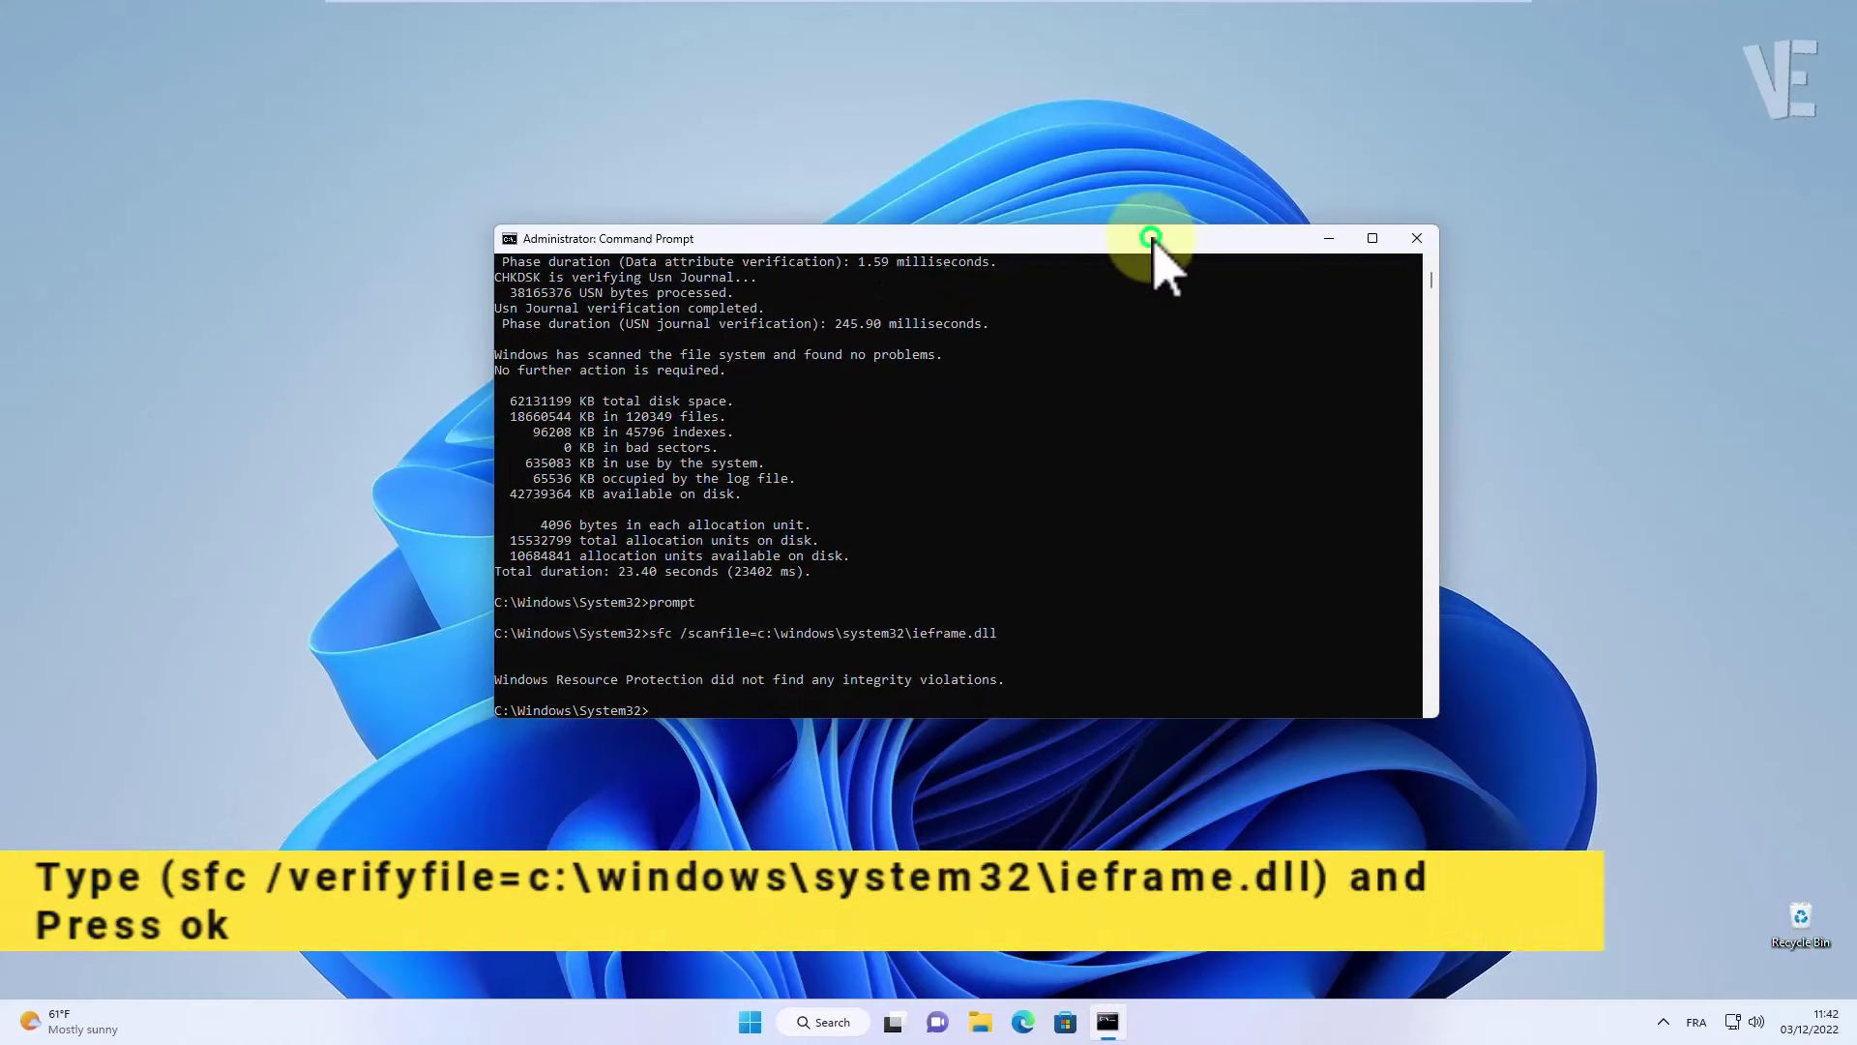
# - Paste the copied command sfc /verifyfile=c:\windows\system32\ieframe.dll into Command Prompt and run it
pyautogui.rightClick(1153, 242)
pyautogui.moveTo(1240, 387)
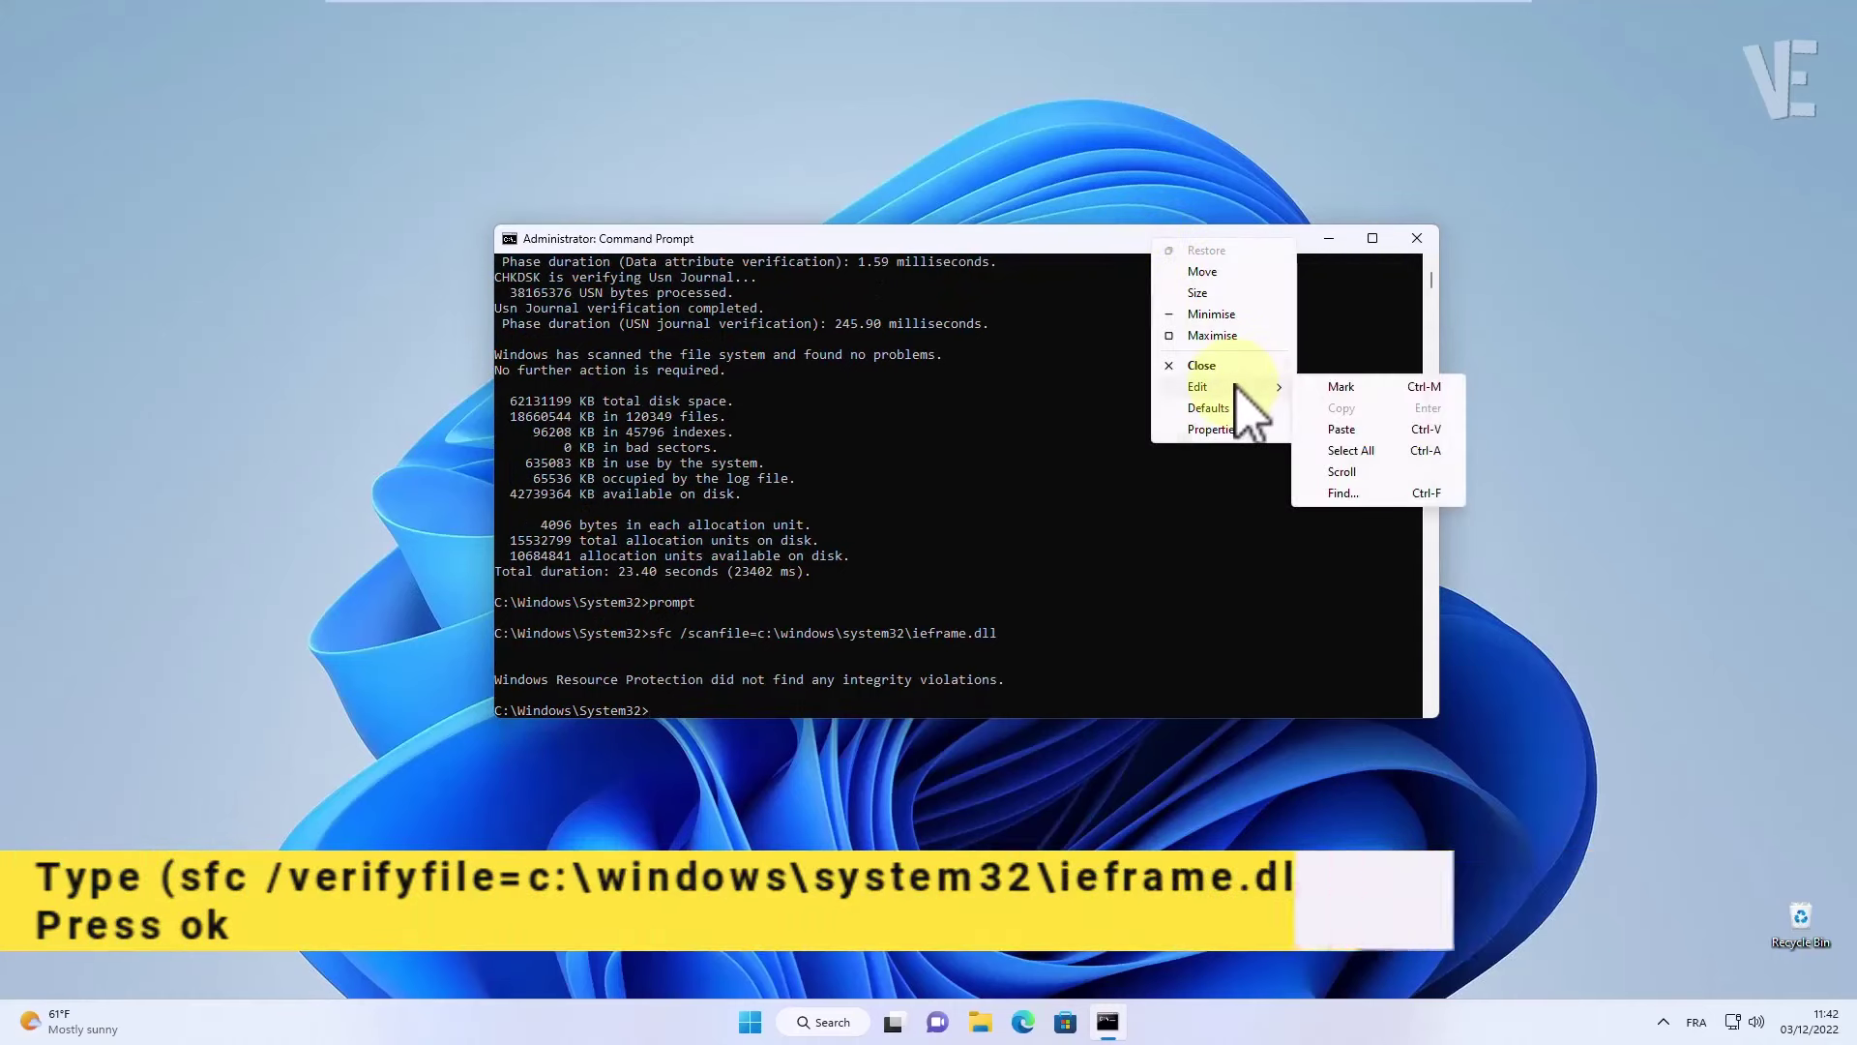
pyautogui.click(1341, 430)
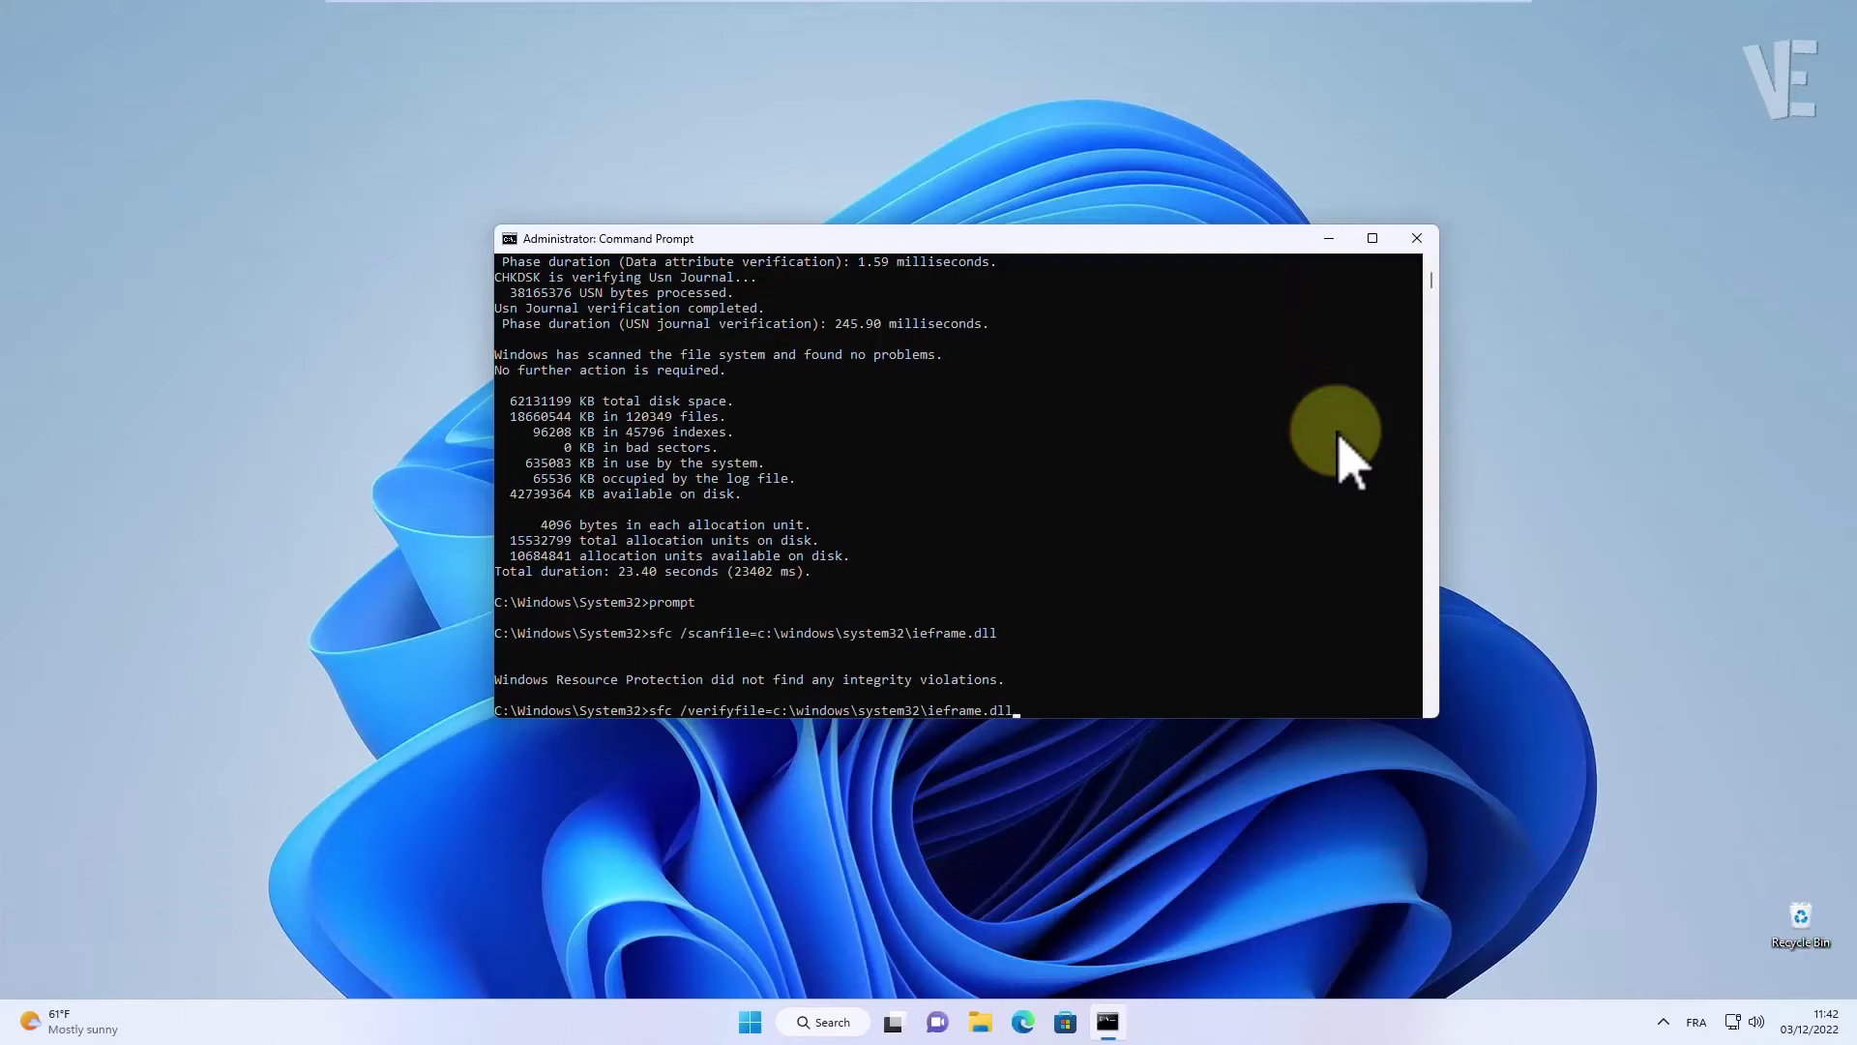
pyautogui.press('Return')
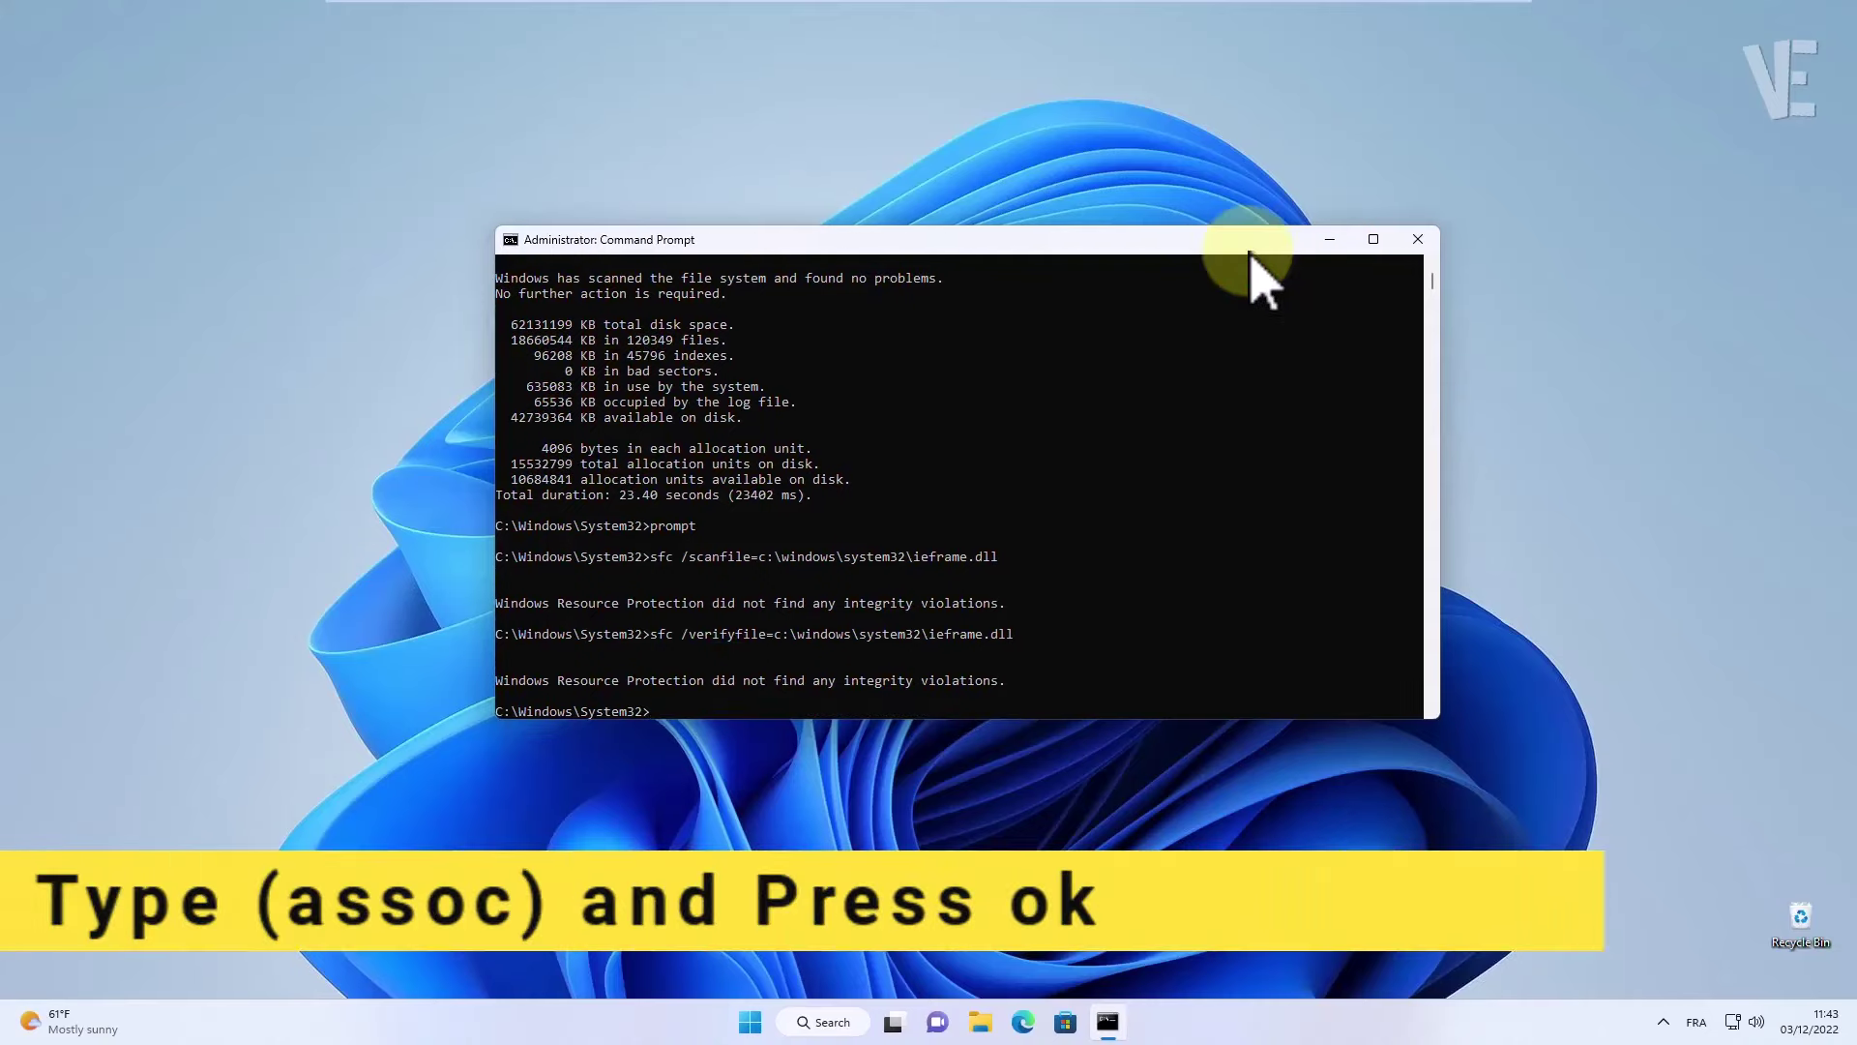
# - Run the assoc command to list the file extension associations
pyautogui.write('asso')
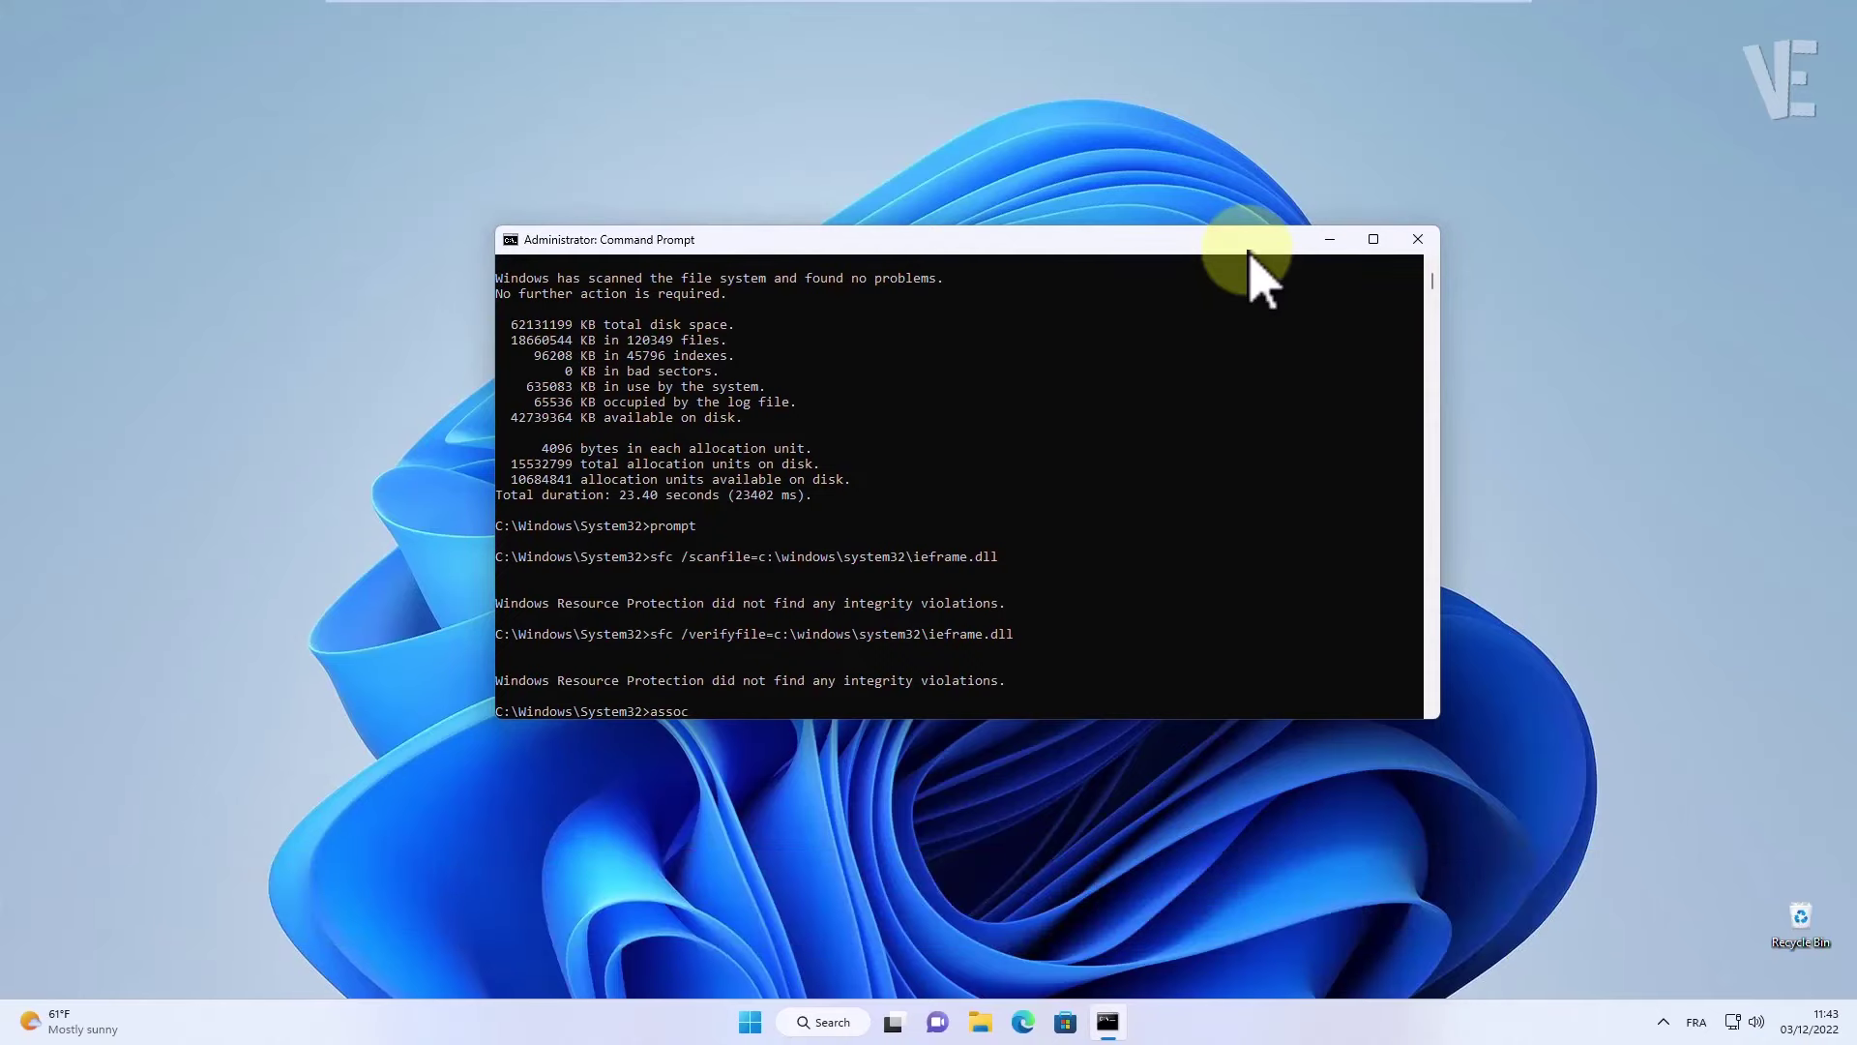
pyautogui.write('c')
pyautogui.press('Return')
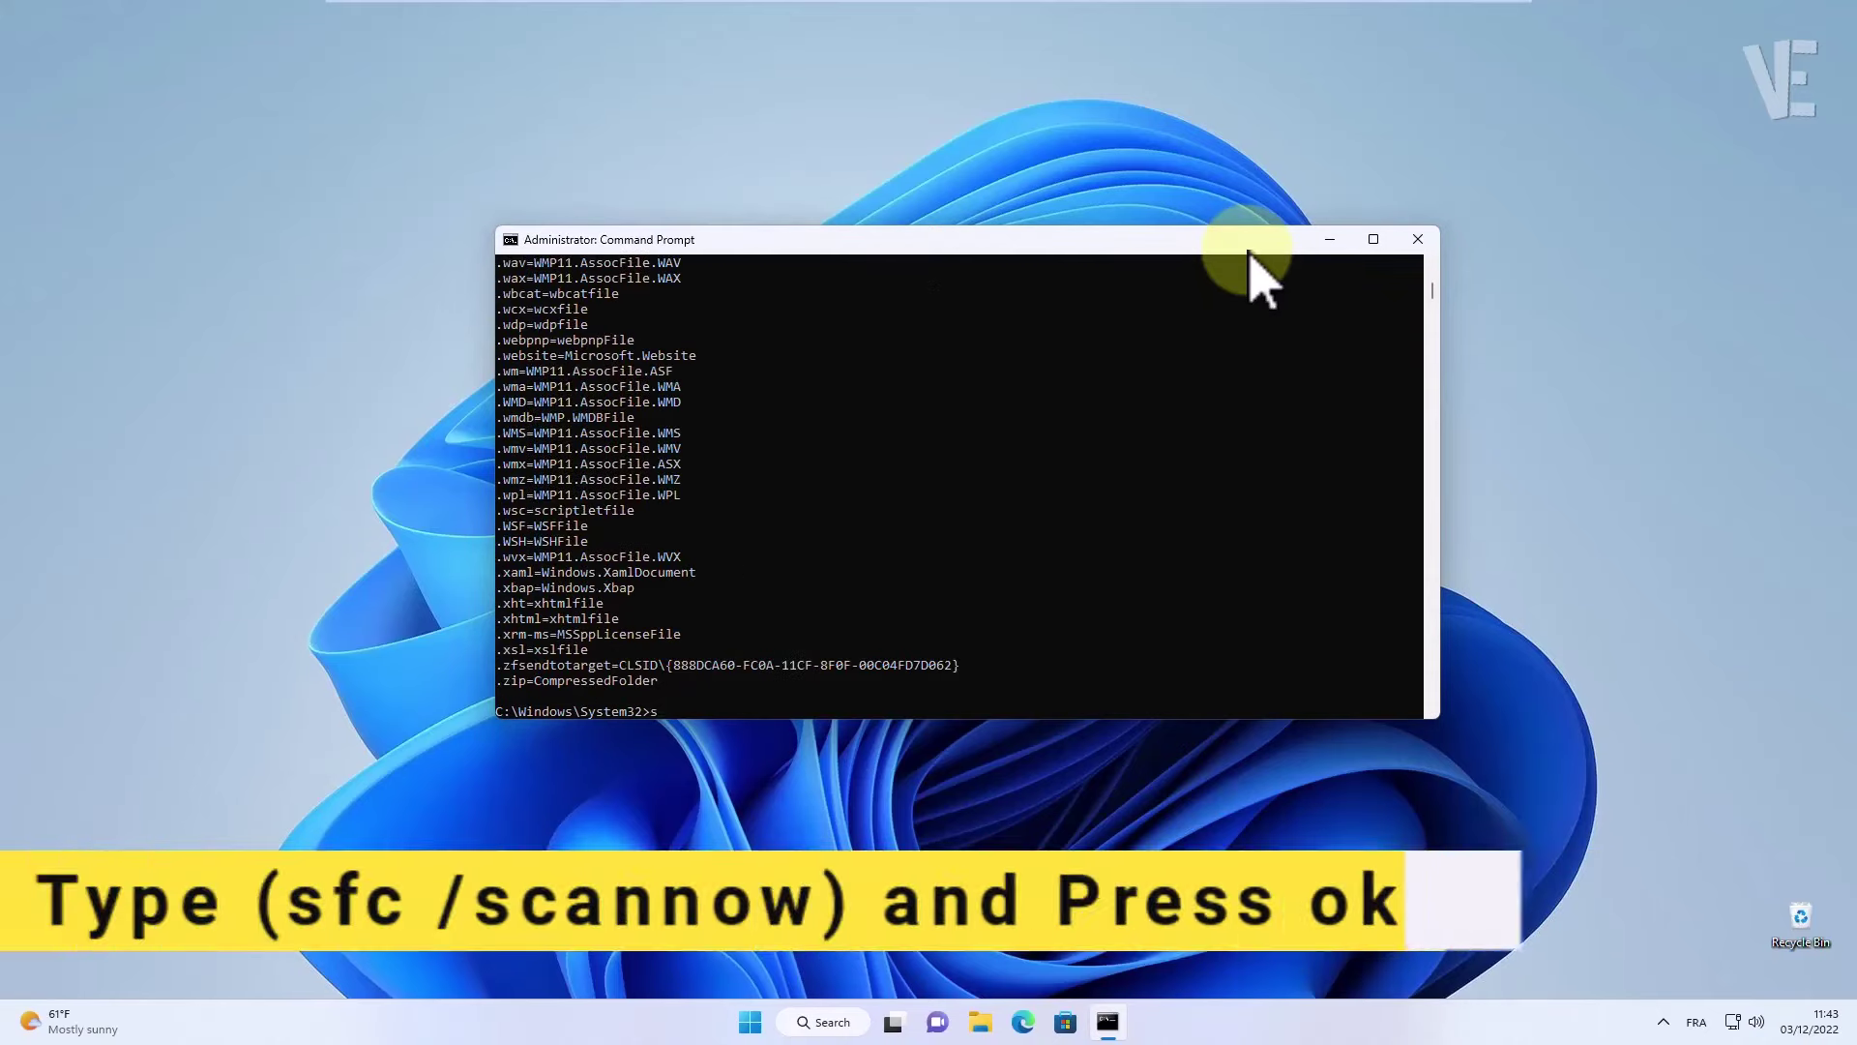
# - Run a full system file scan with sfc /scannow and highlight the restart instruction in its output
pyautogui.write('sfc /sc')
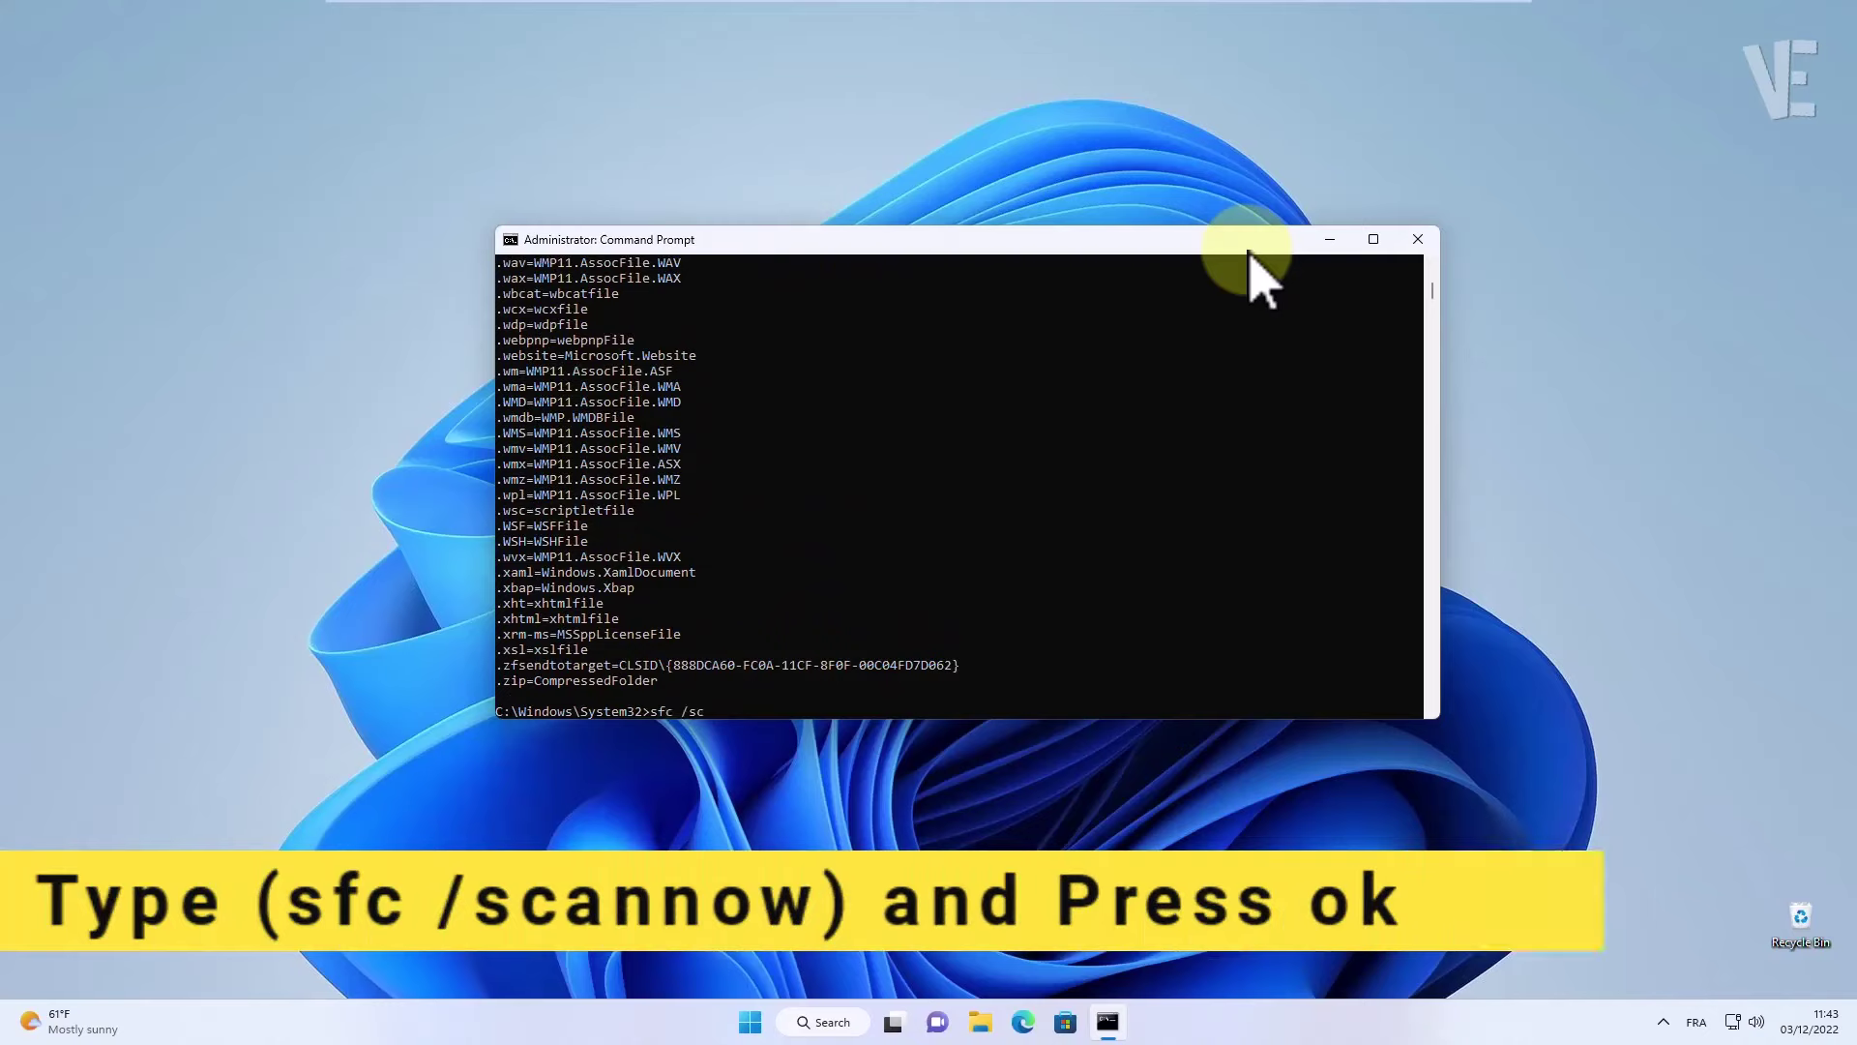
pyautogui.write('annow')
pyautogui.press('Return')
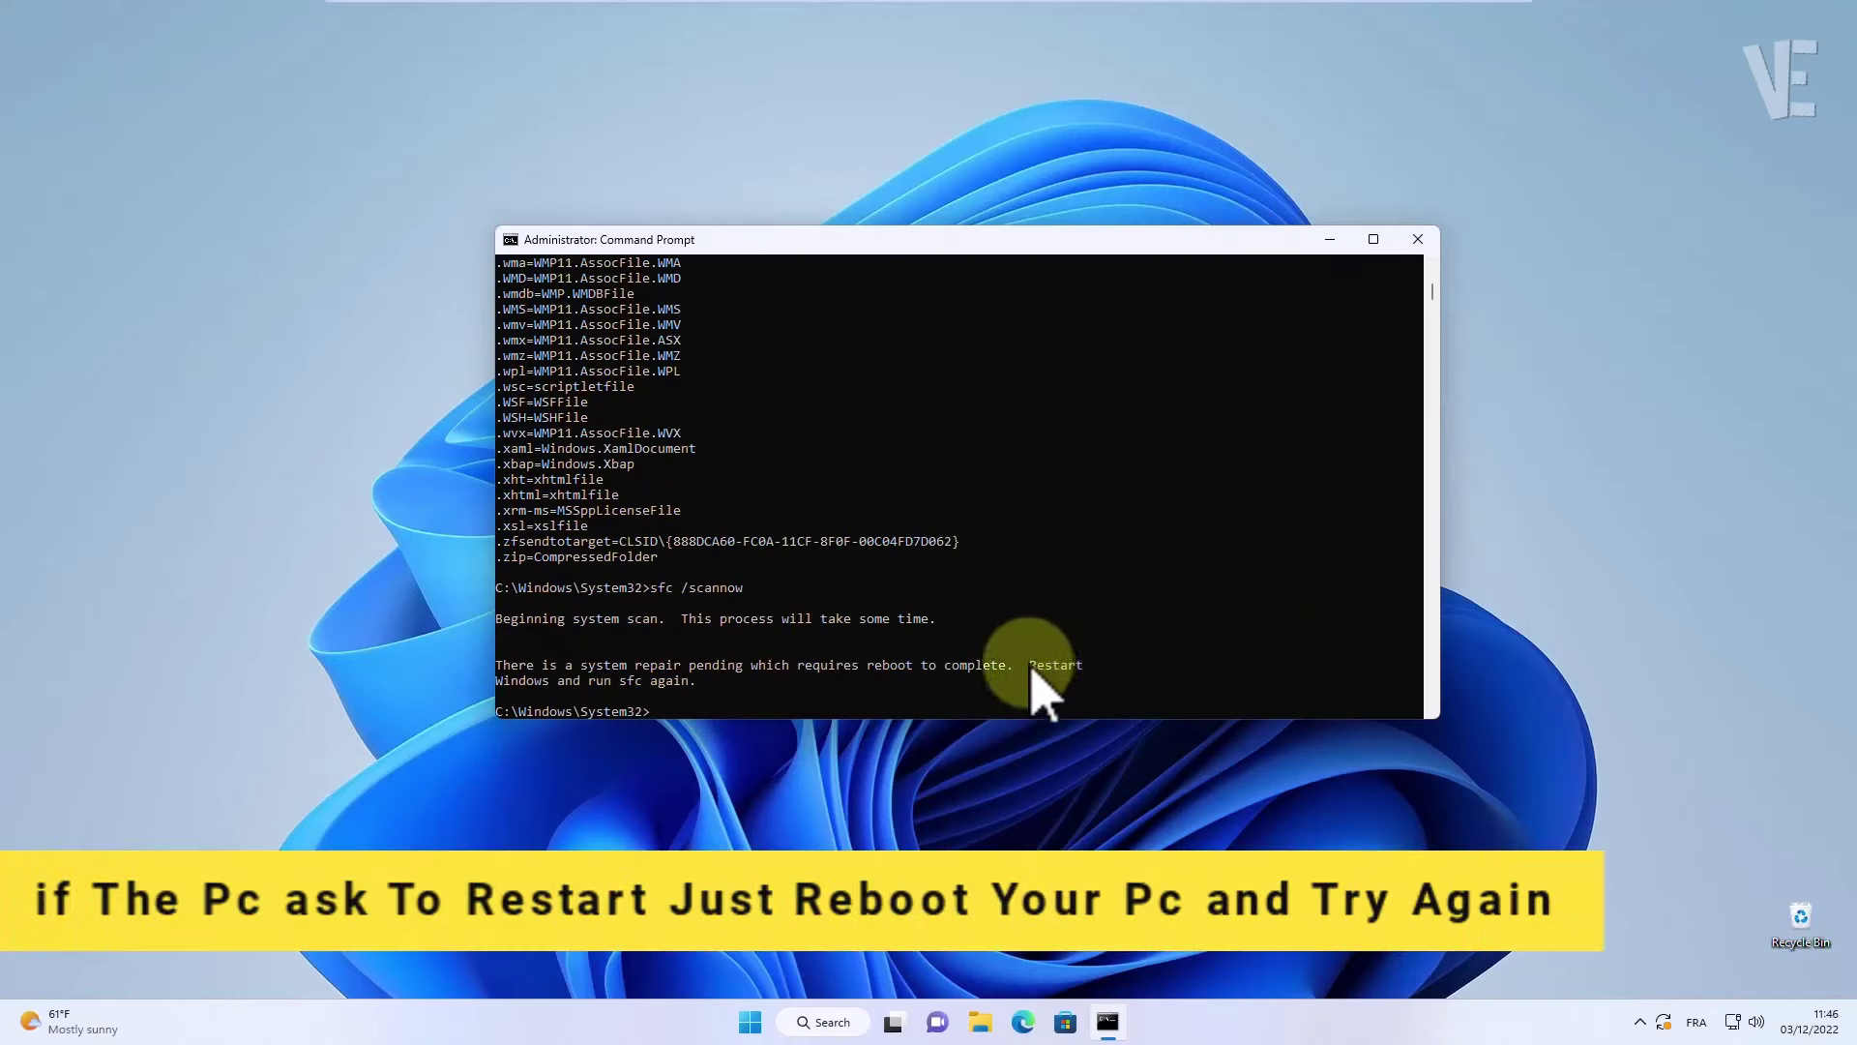
pyautogui.moveTo(1030, 668); pyautogui.dragTo(689, 693)
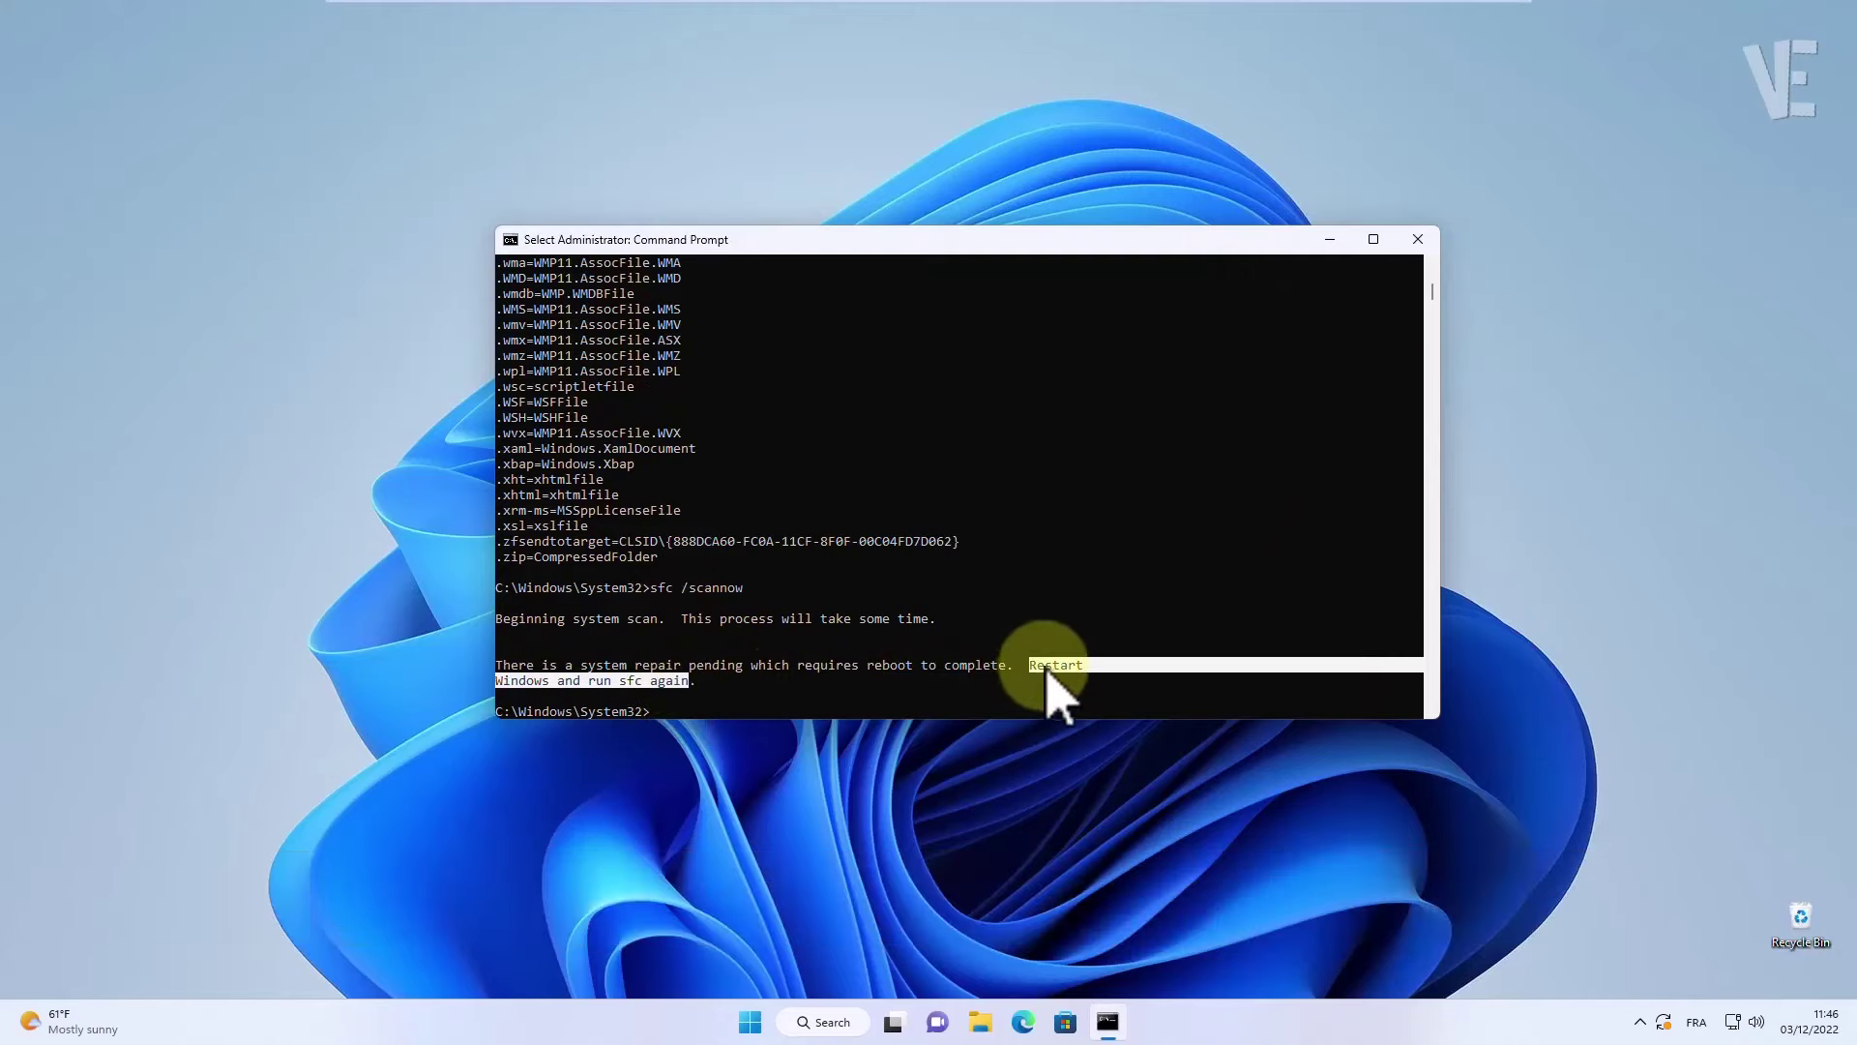
# - Close Command Prompt and restart the computer with the Update and restart option
pyautogui.click(1418, 242)
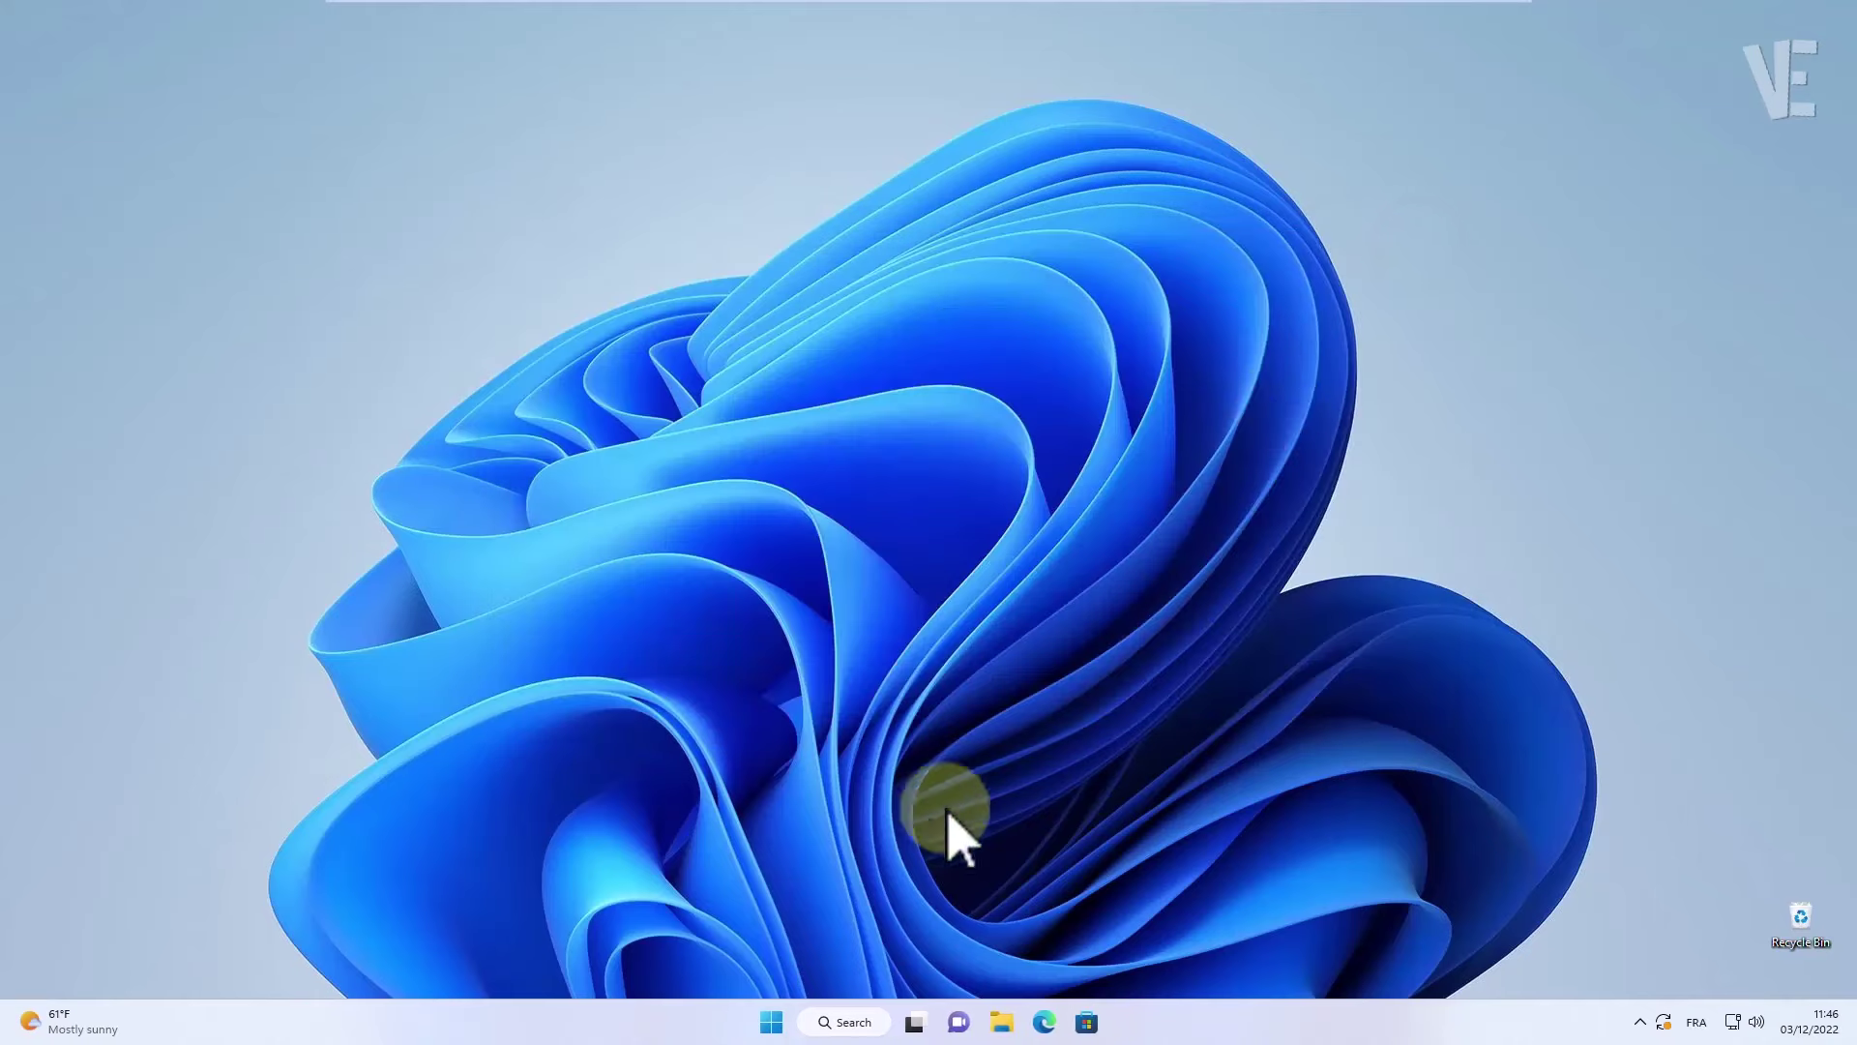
pyautogui.click(771, 1022)
pyautogui.click(1167, 954)
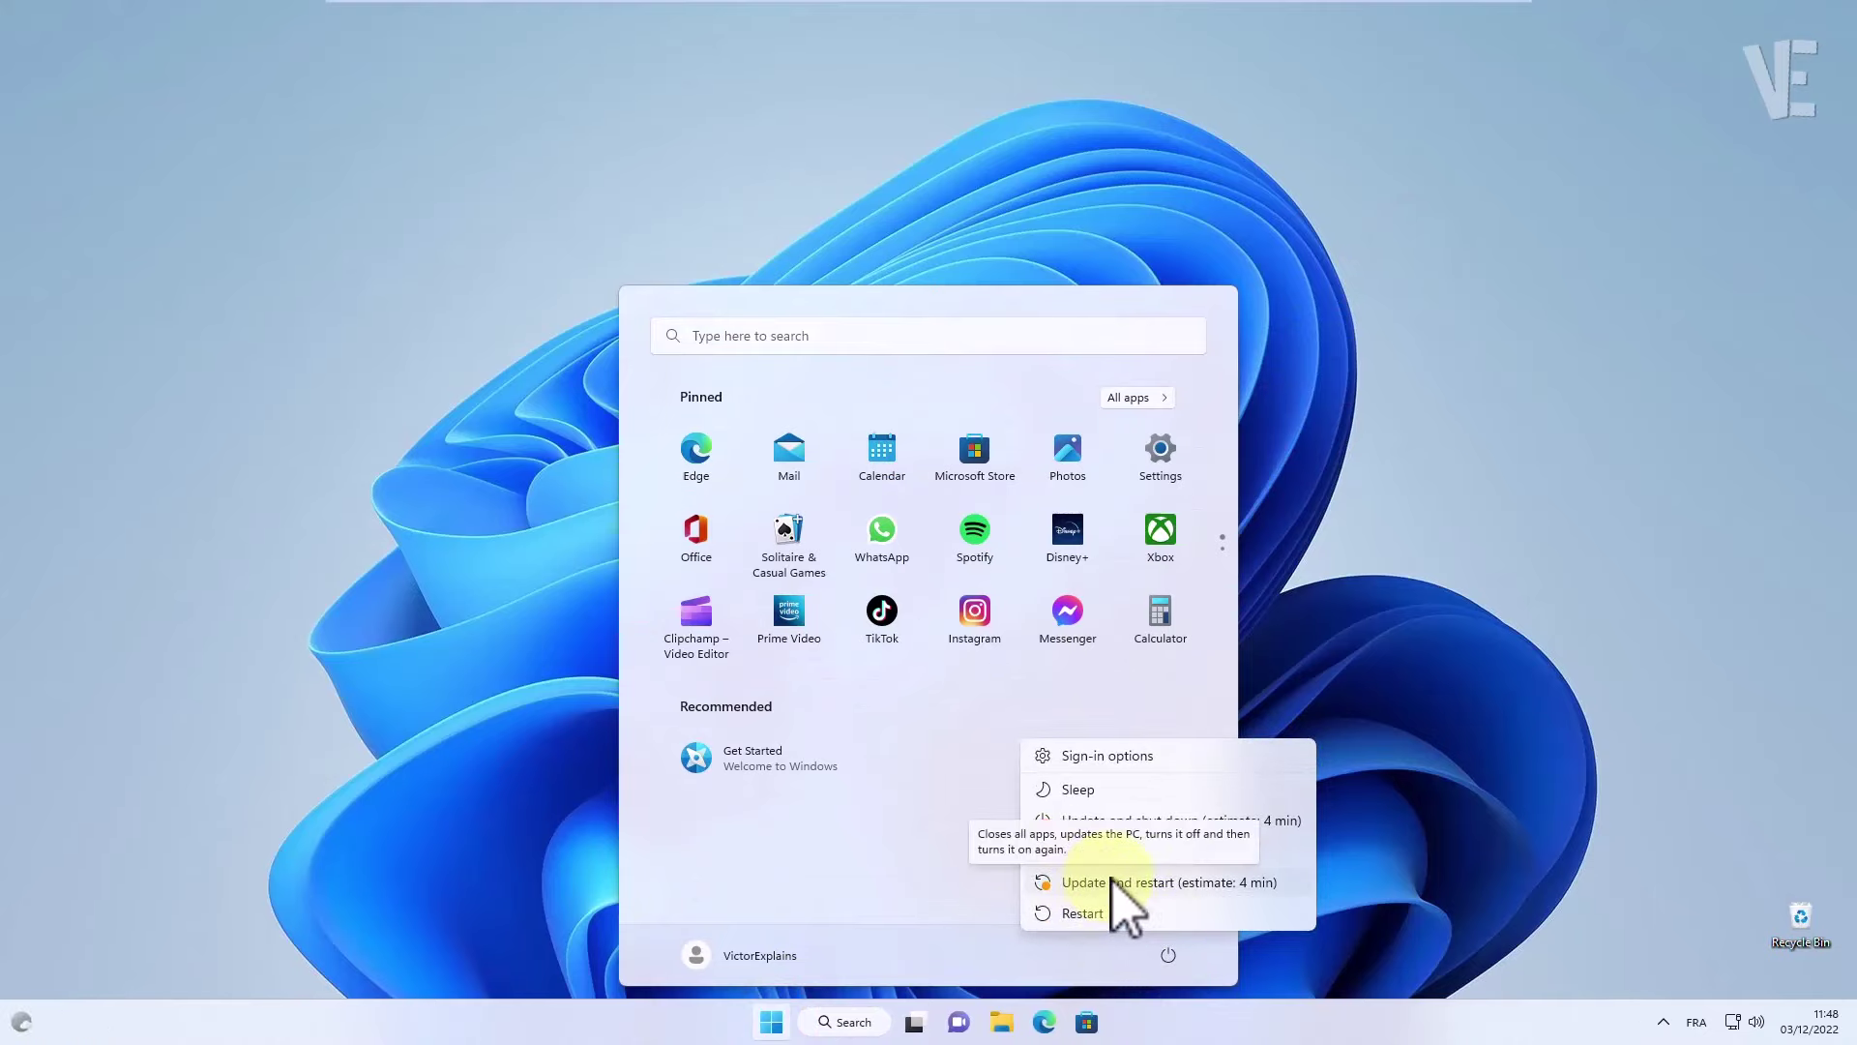
pyautogui.click(1098, 882)
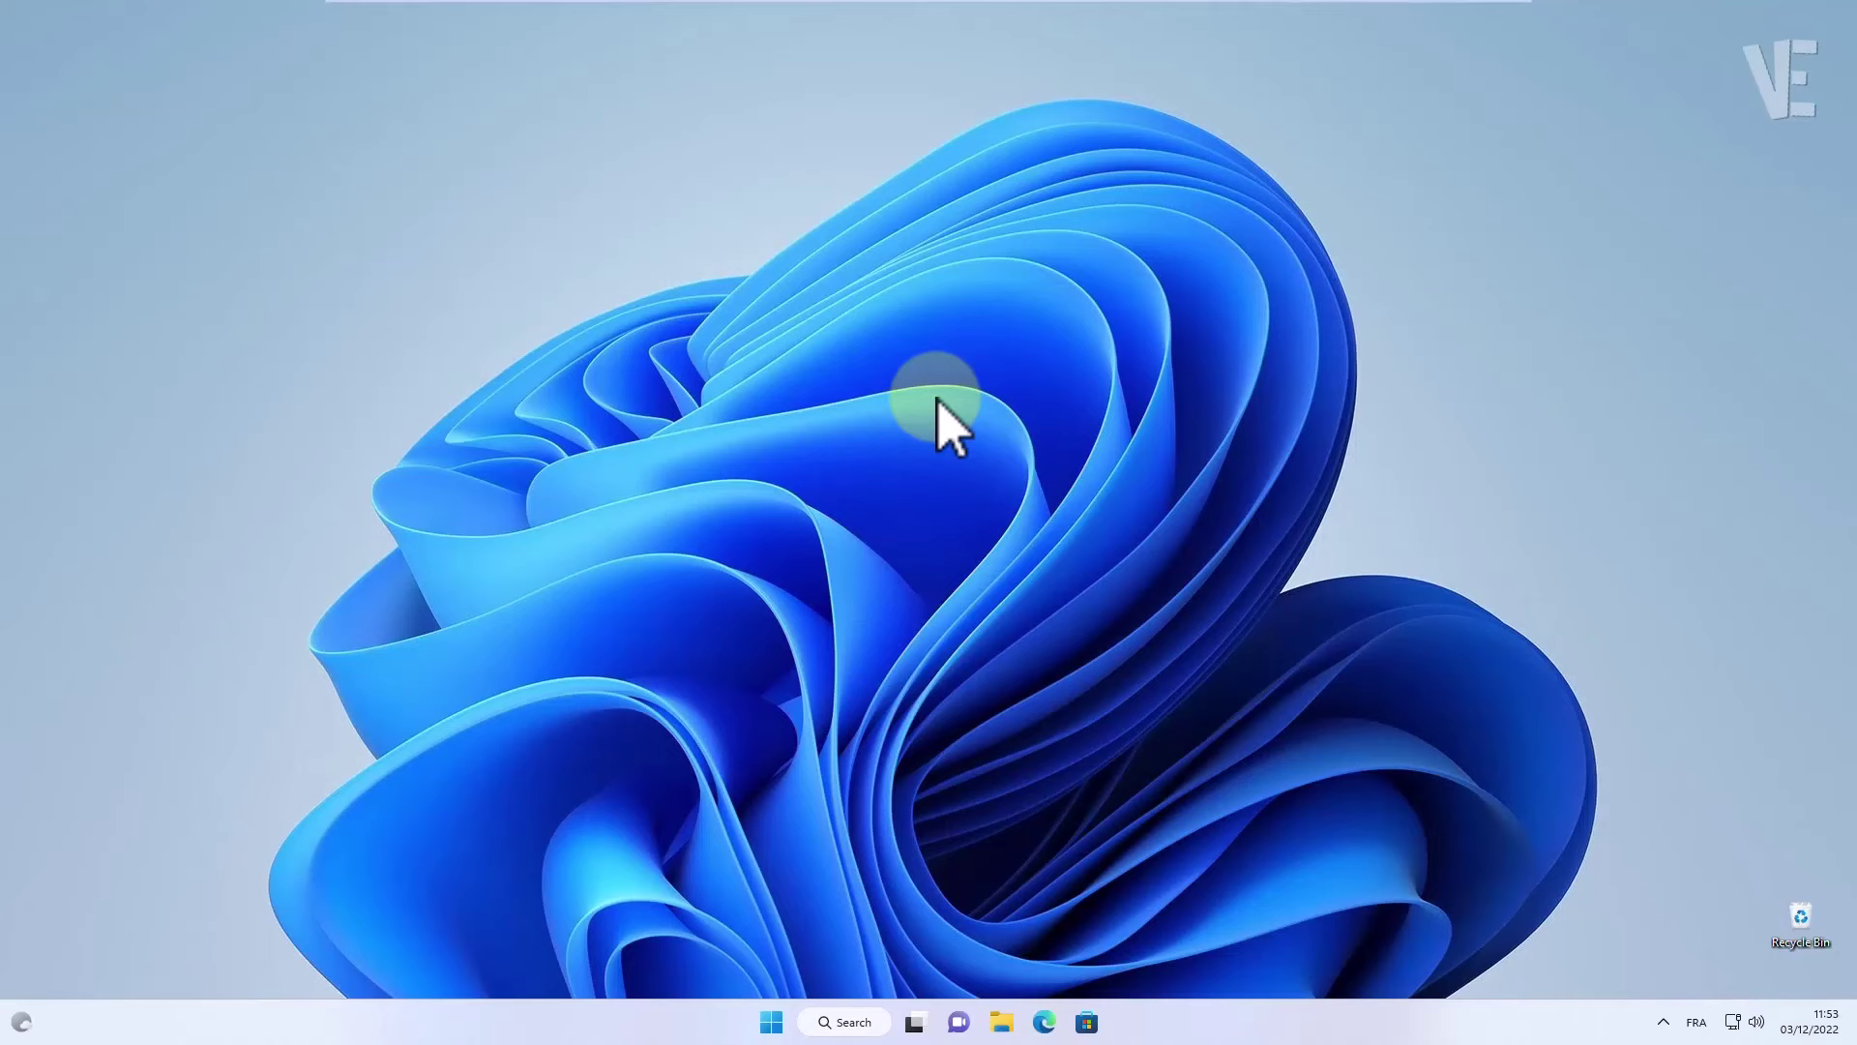
# - Search for cmd, open Command Prompt as administrator with permission to make changes, and move its window toward the middle of the desktop
pyautogui.click(832, 1023)
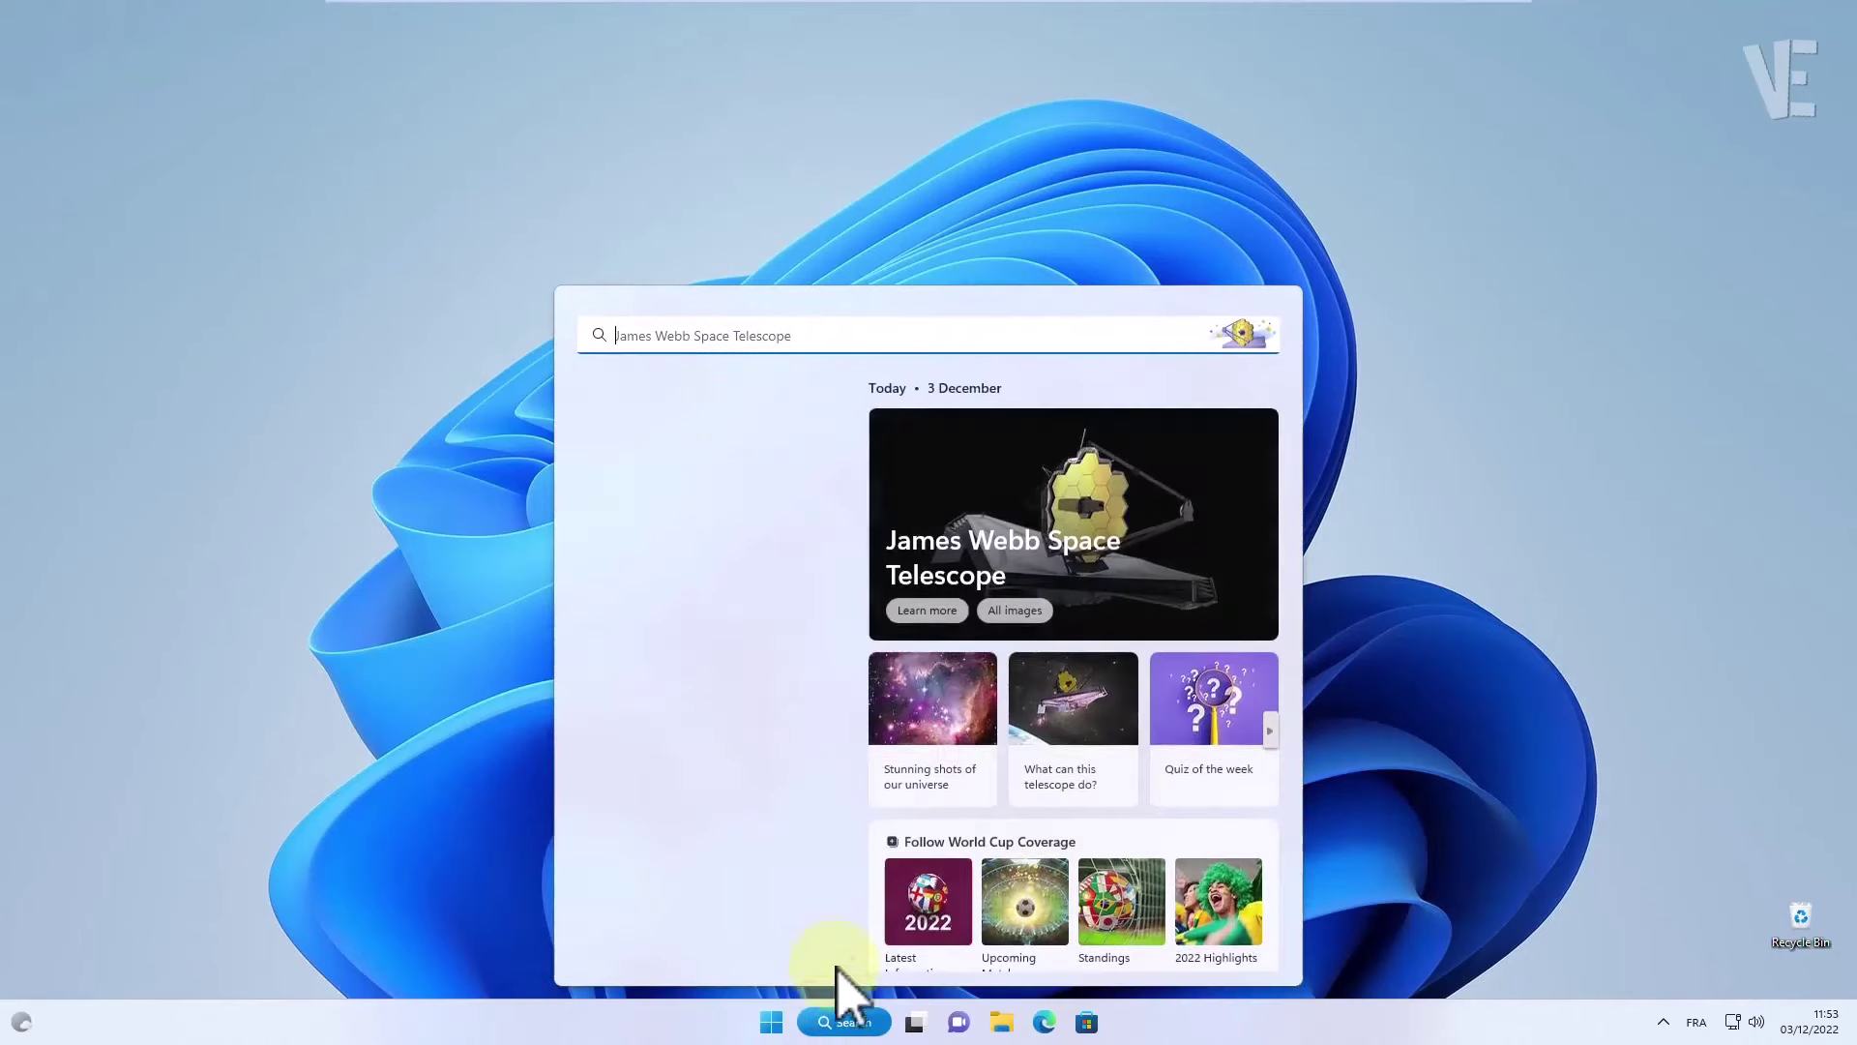
pyautogui.write('c')
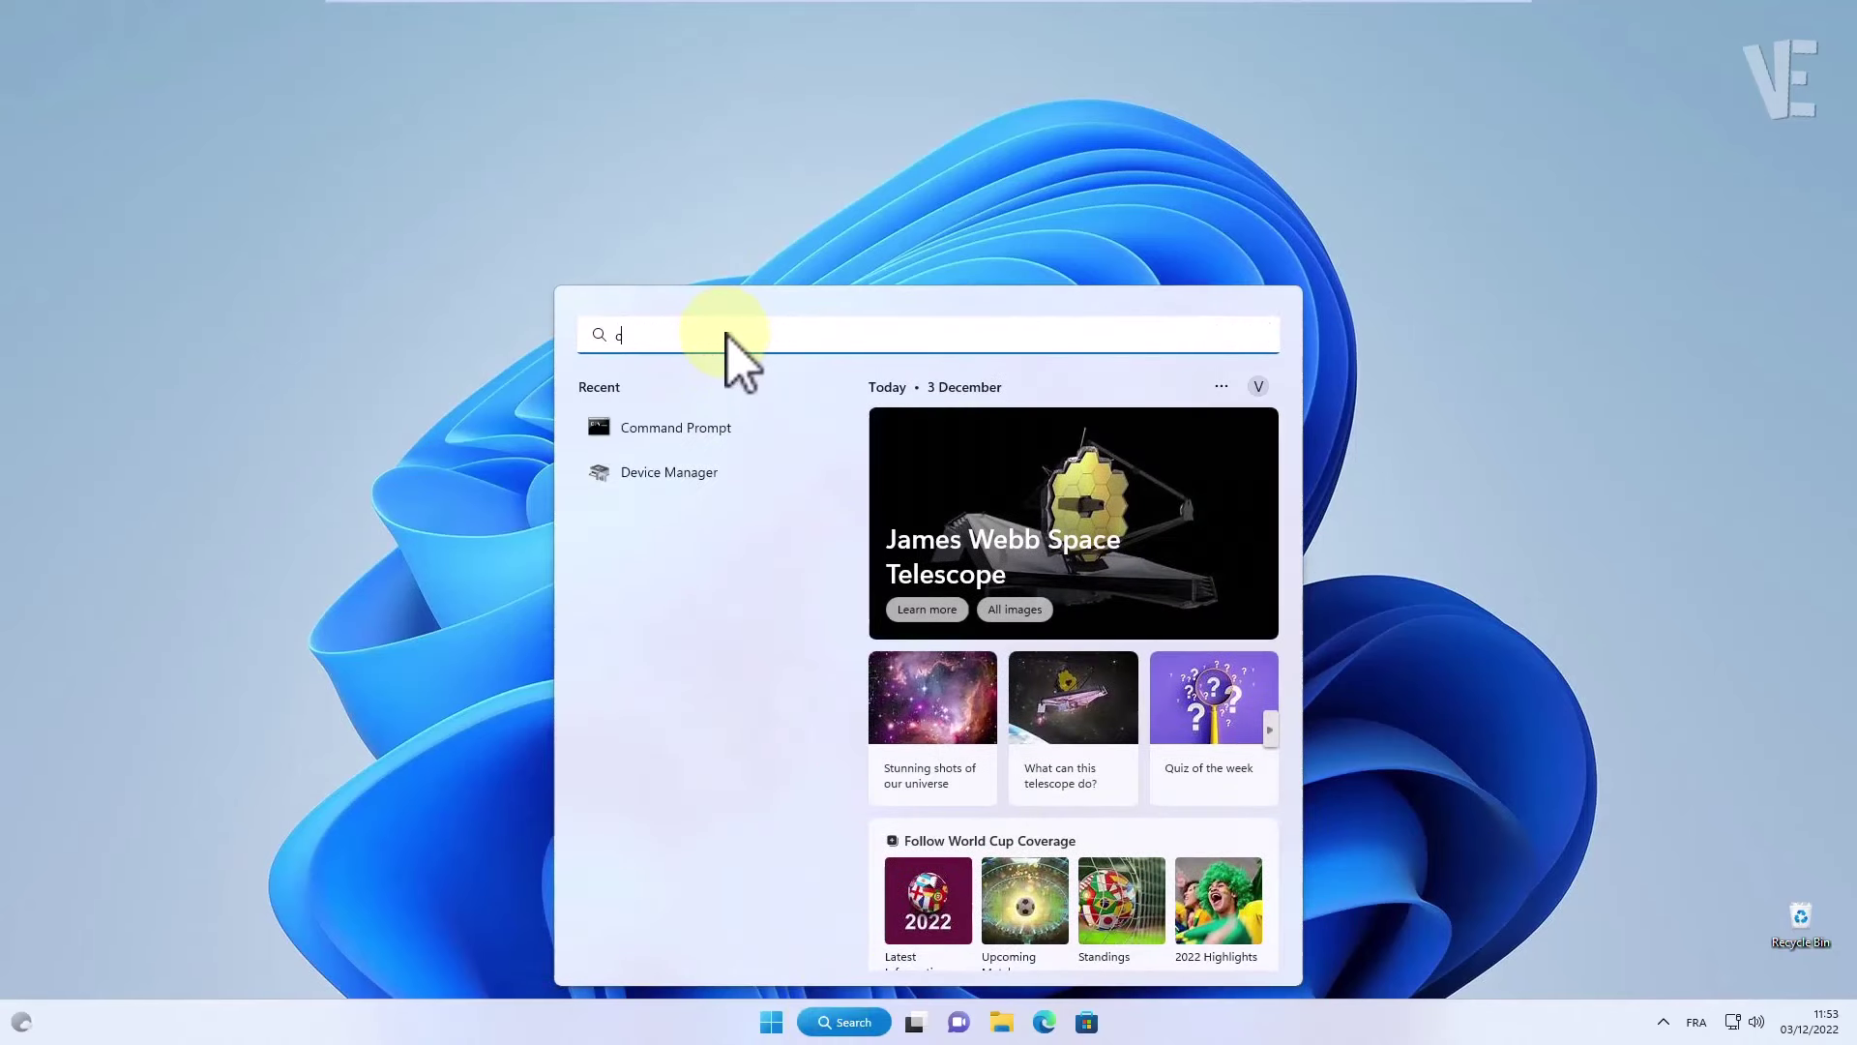
pyautogui.write('md')
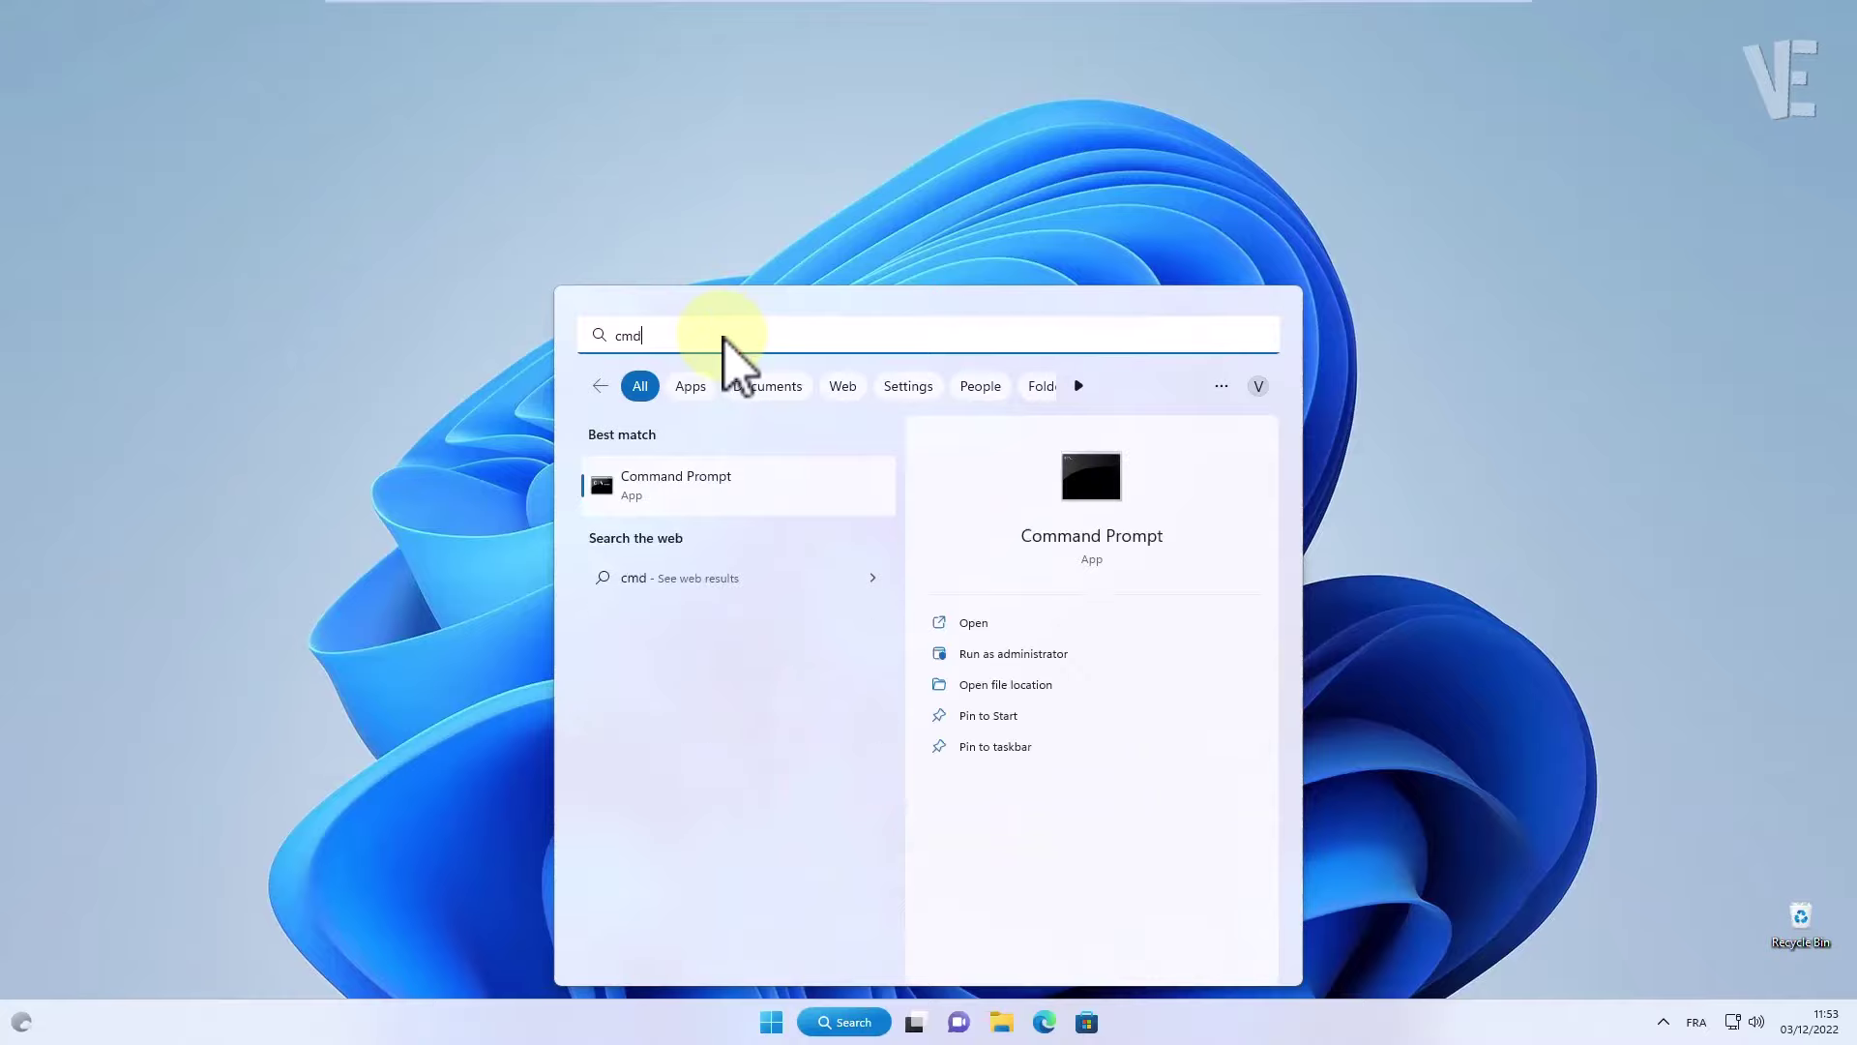
pyautogui.click(996, 657)
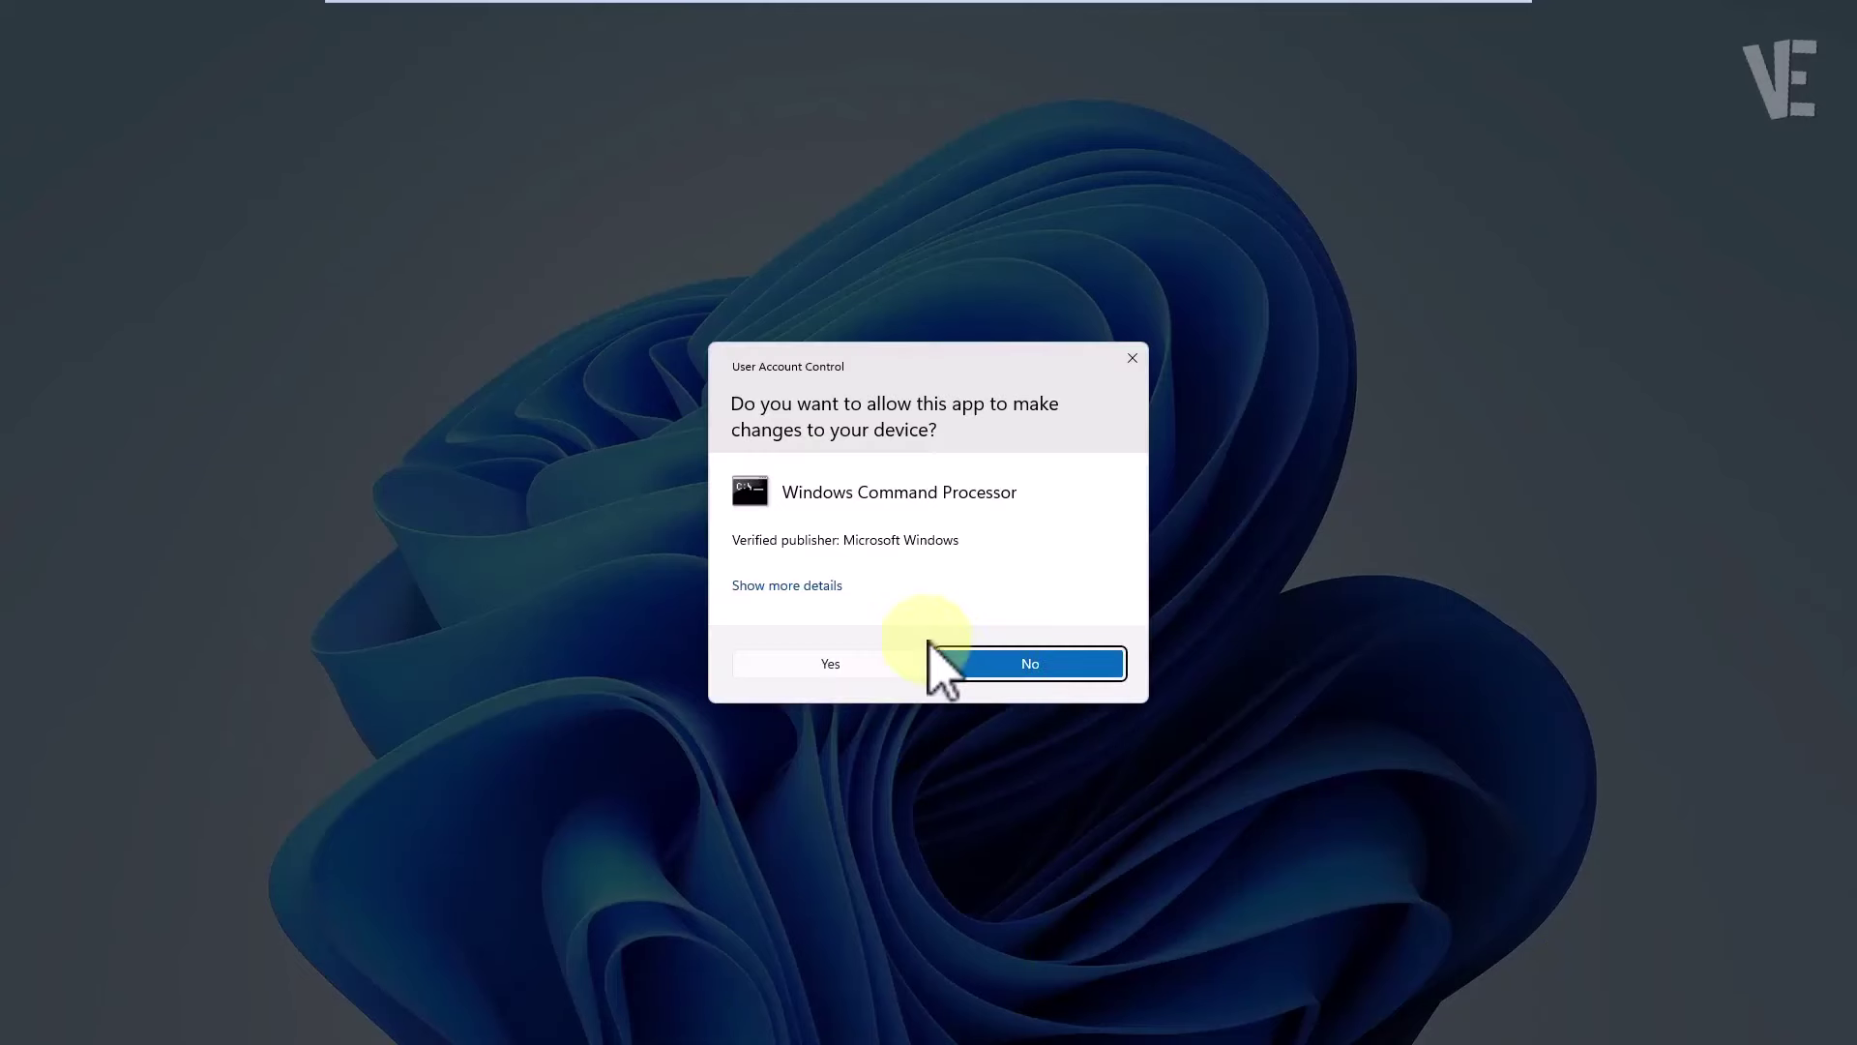
pyautogui.click(837, 663)
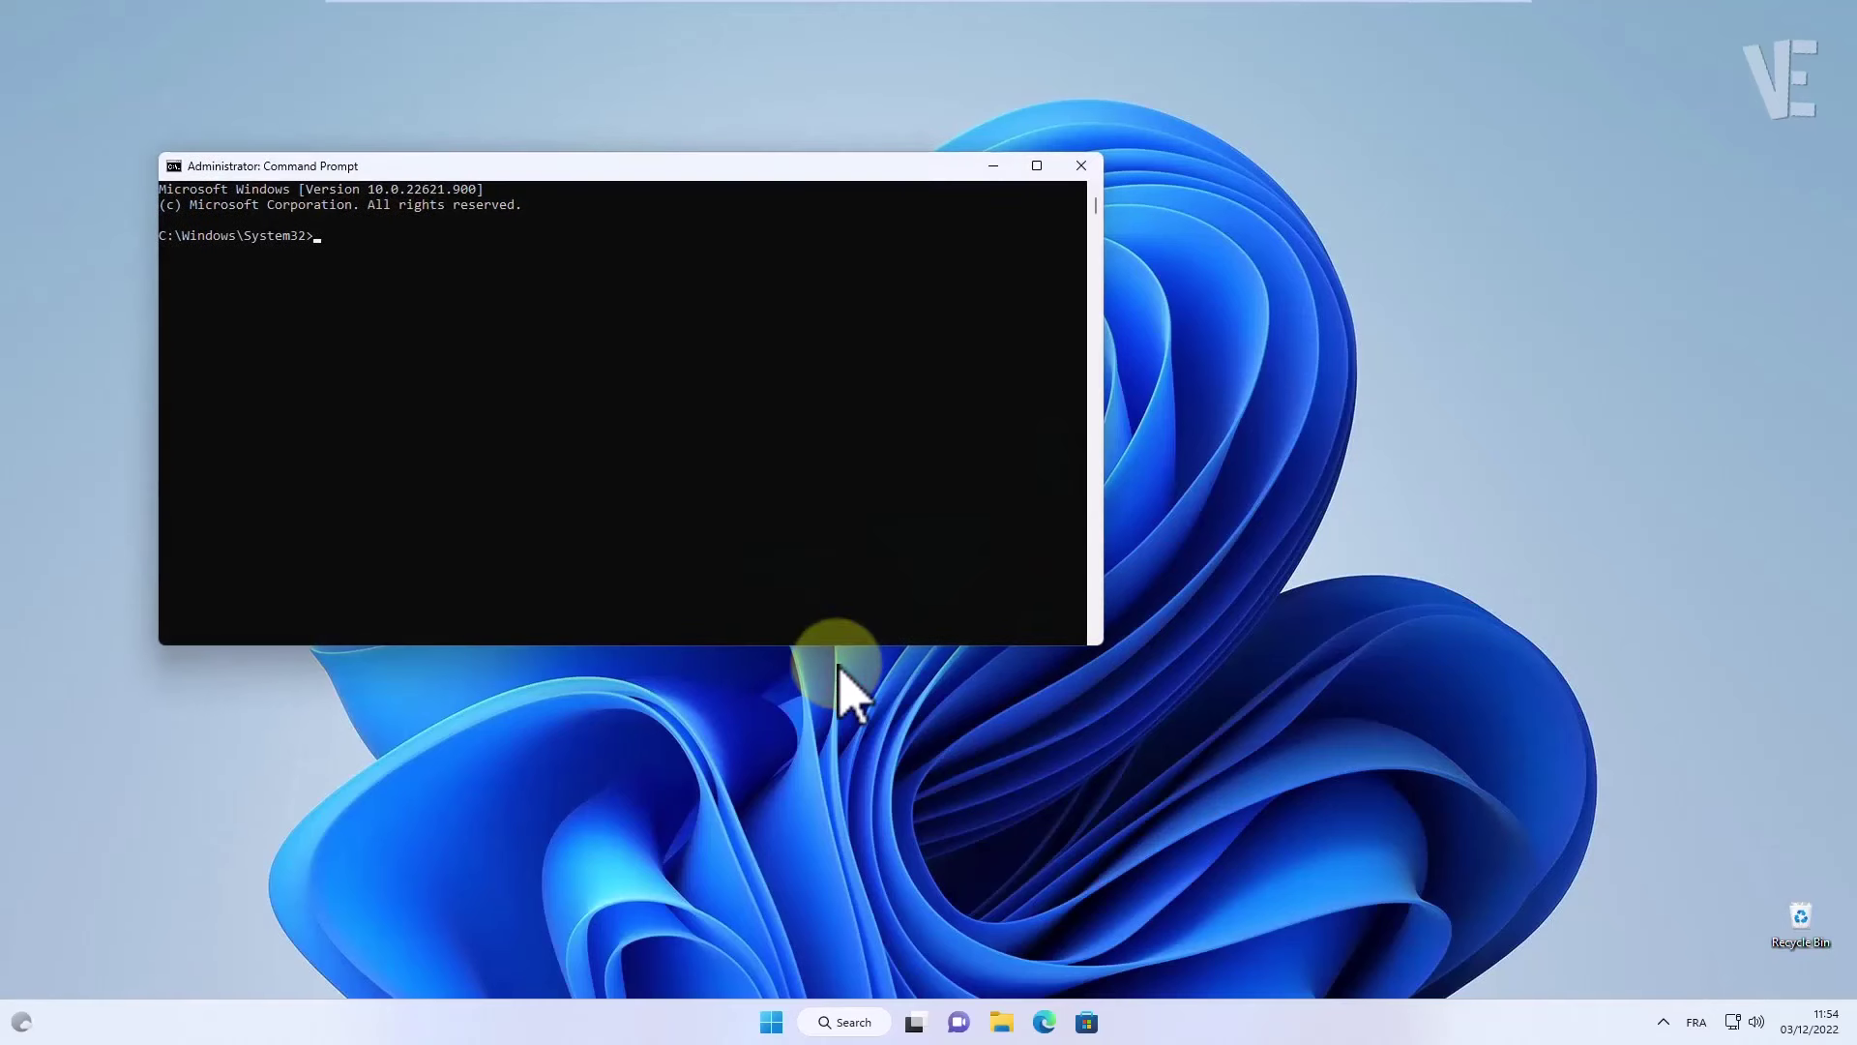
pyautogui.moveTo(774, 172); pyautogui.dragTo(1122, 259)
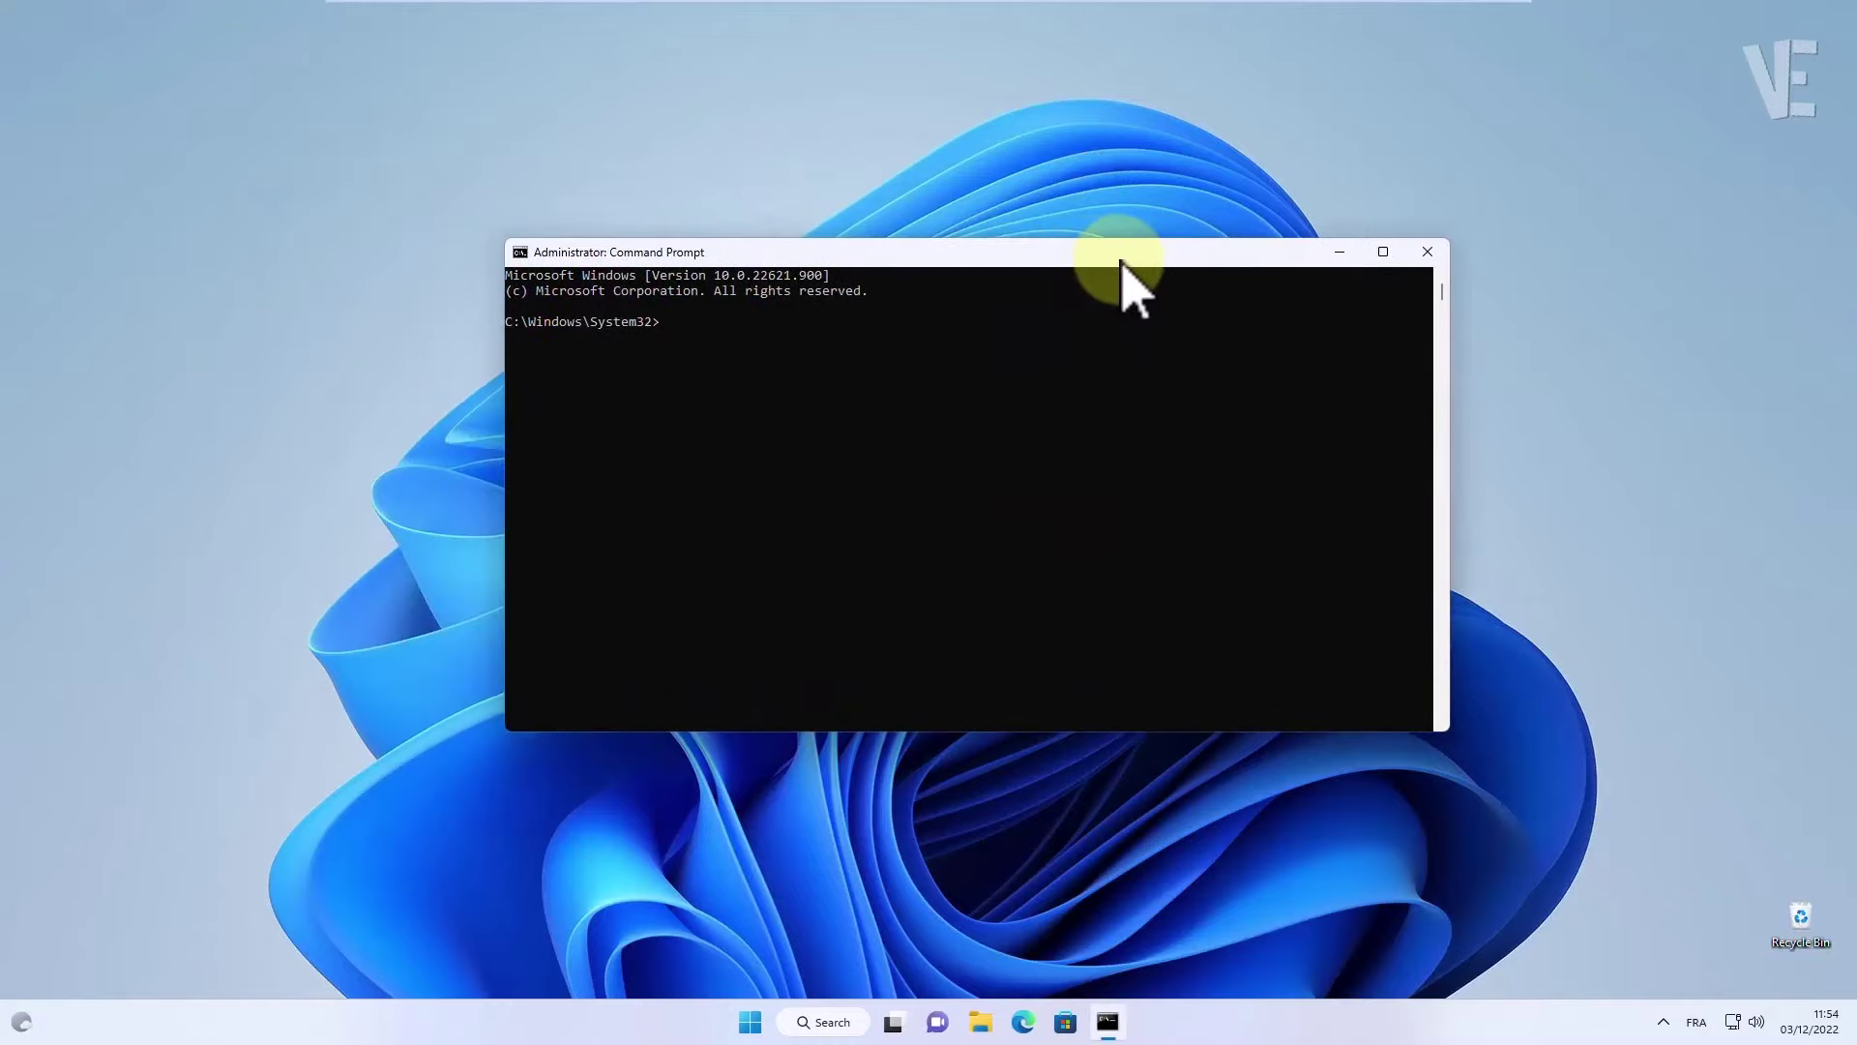
# - Run another full system file scan in the elevated Command Prompt with sfc /scannow
pyautogui.write('s')
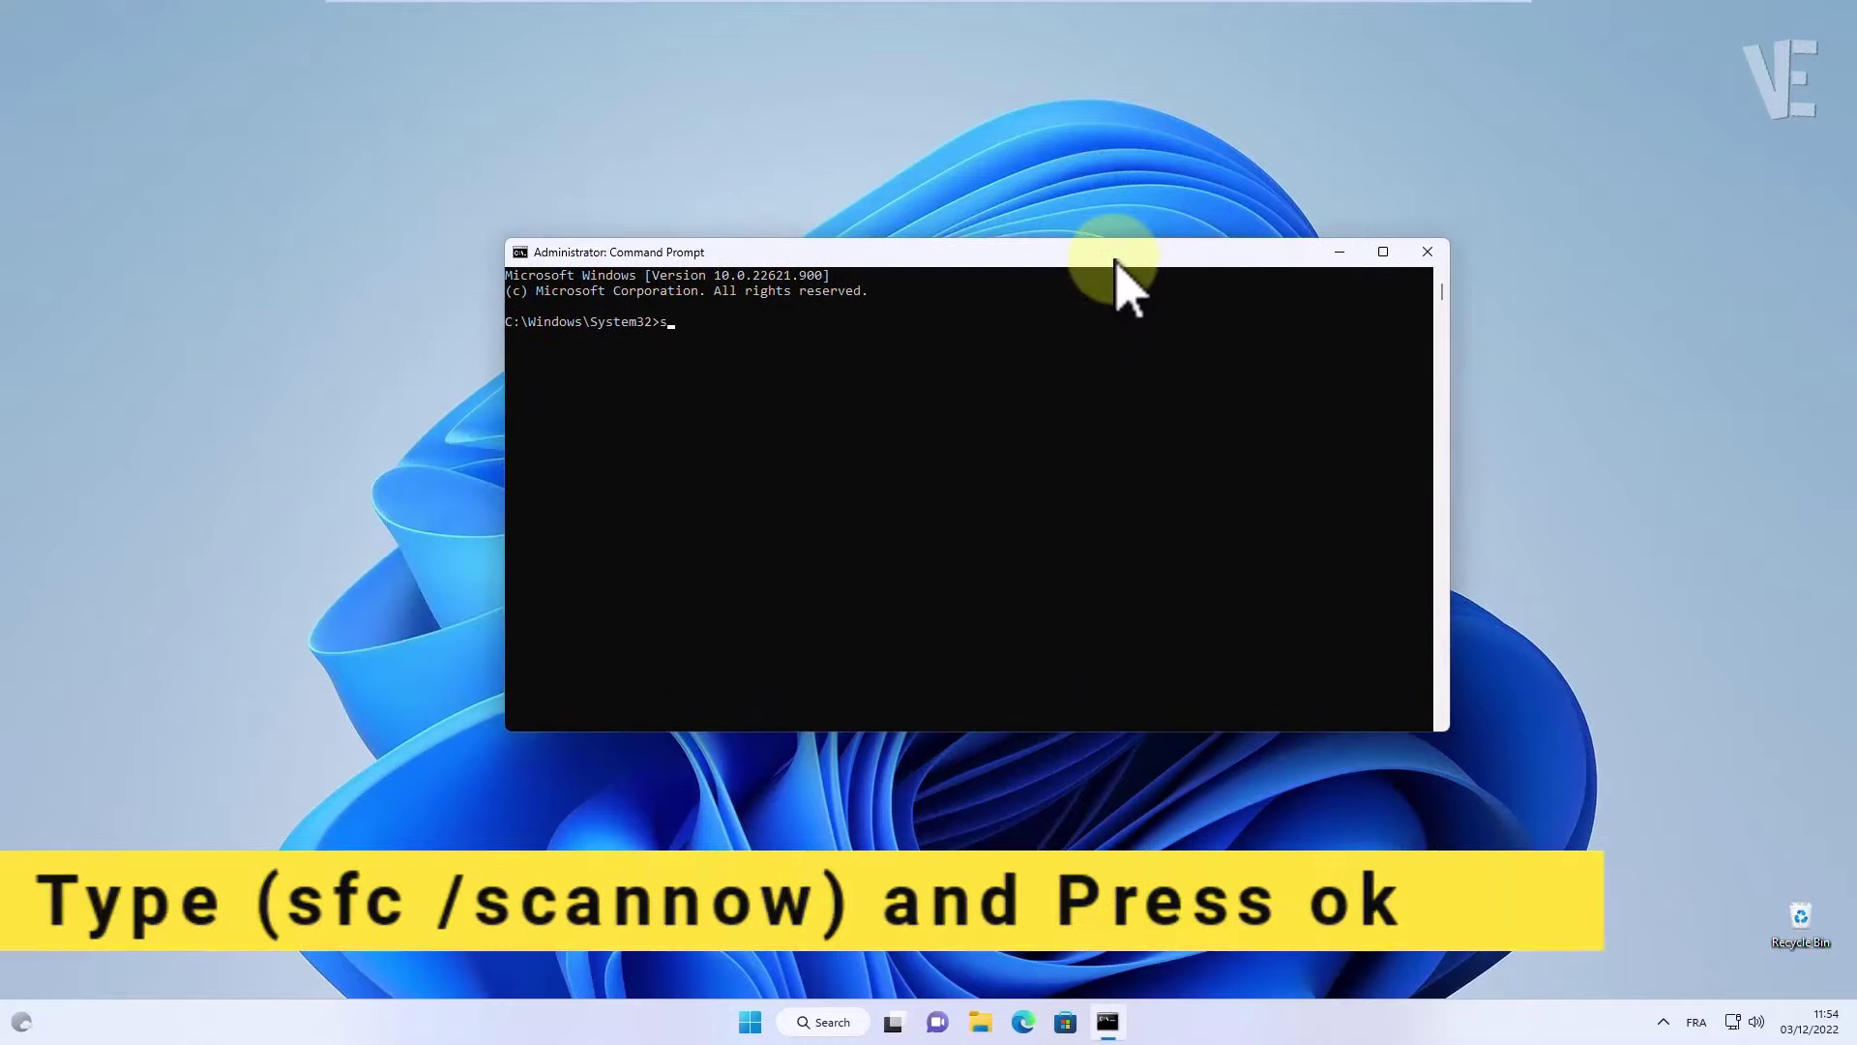
pyautogui.write('fc')
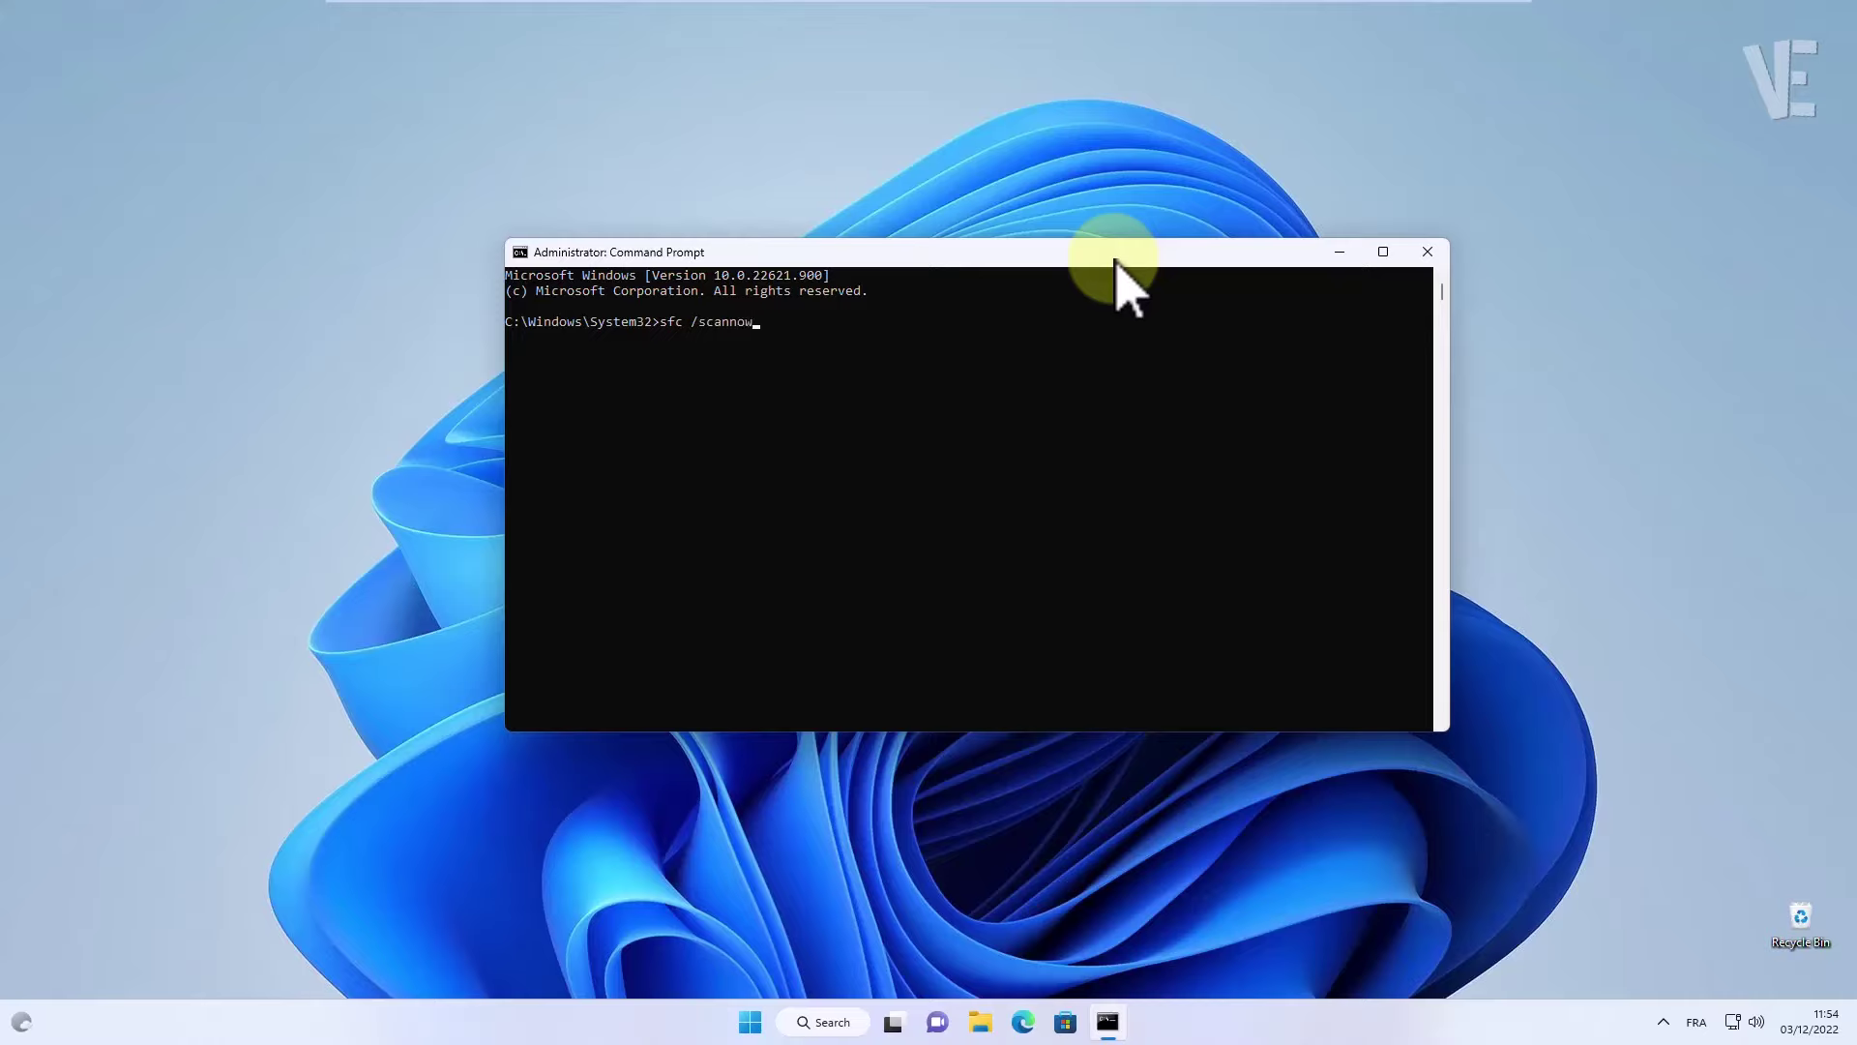
pyautogui.write('/scannow')
pyautogui.press('Return')
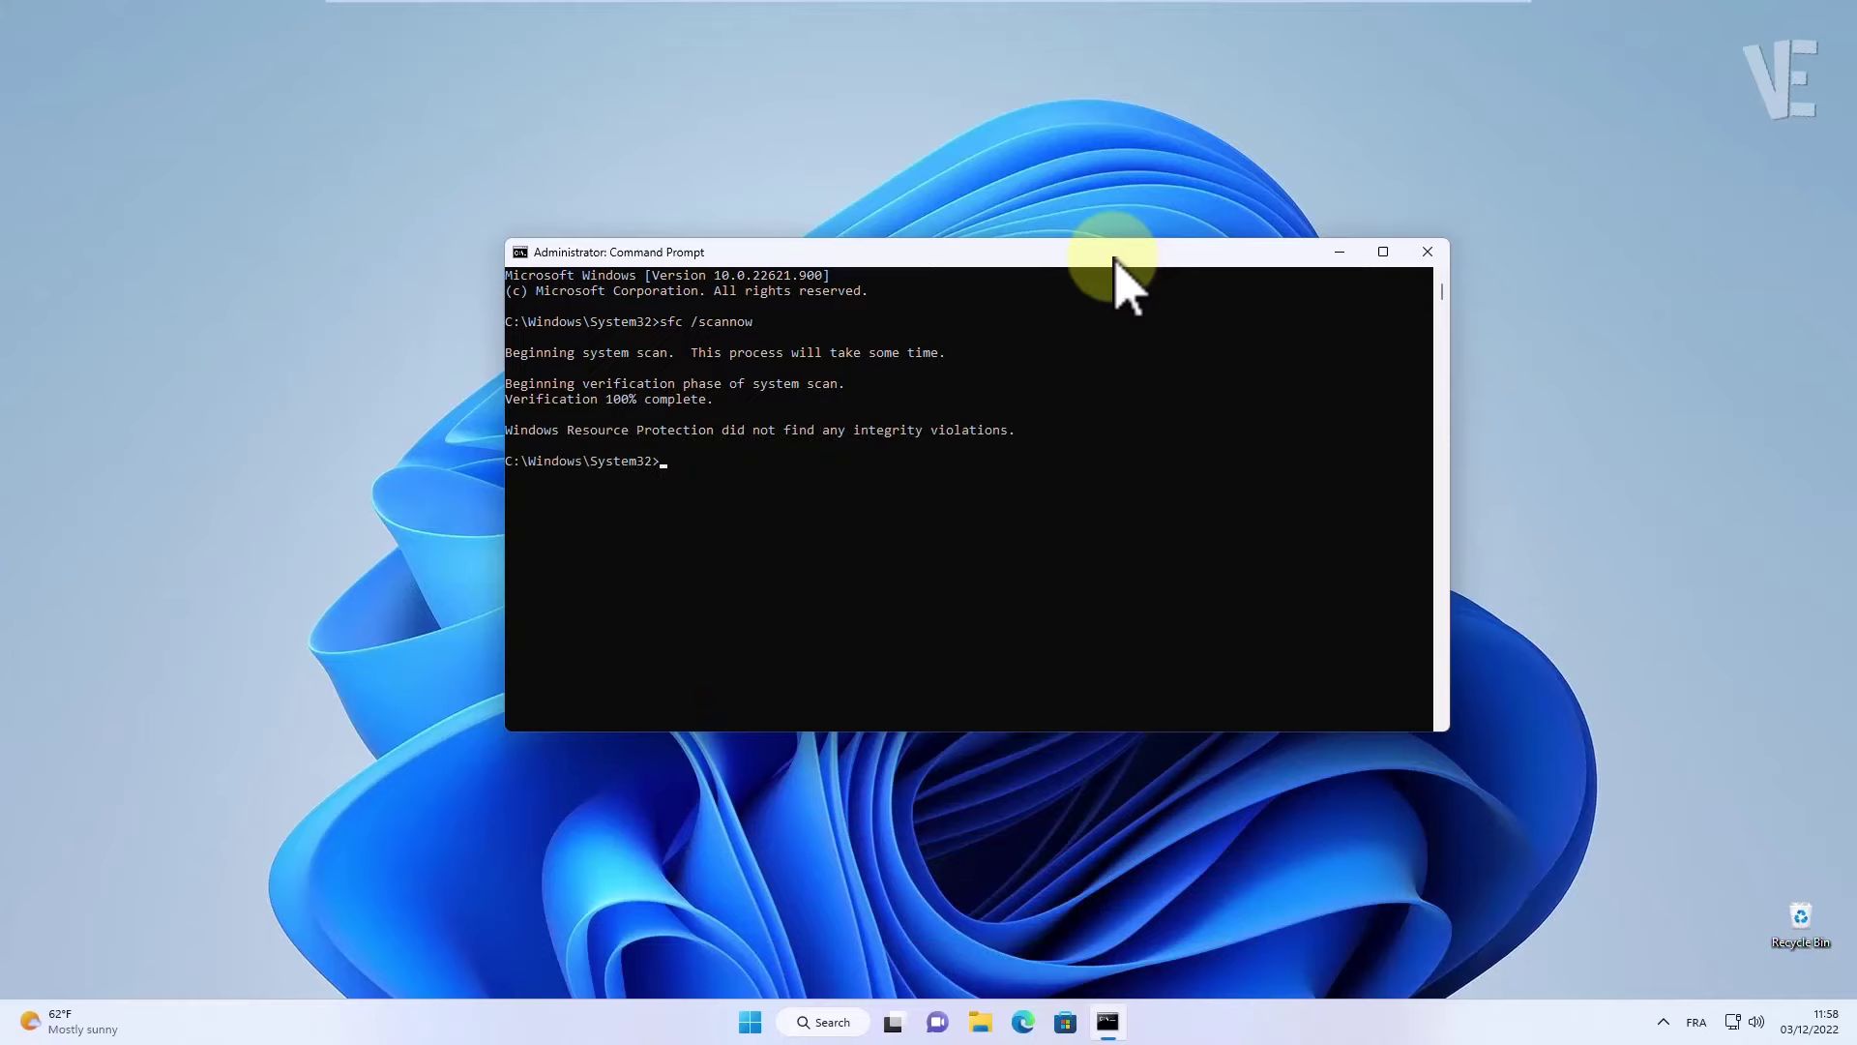
# - Close the Command Prompt session by running the exit command
pyautogui.write('e')
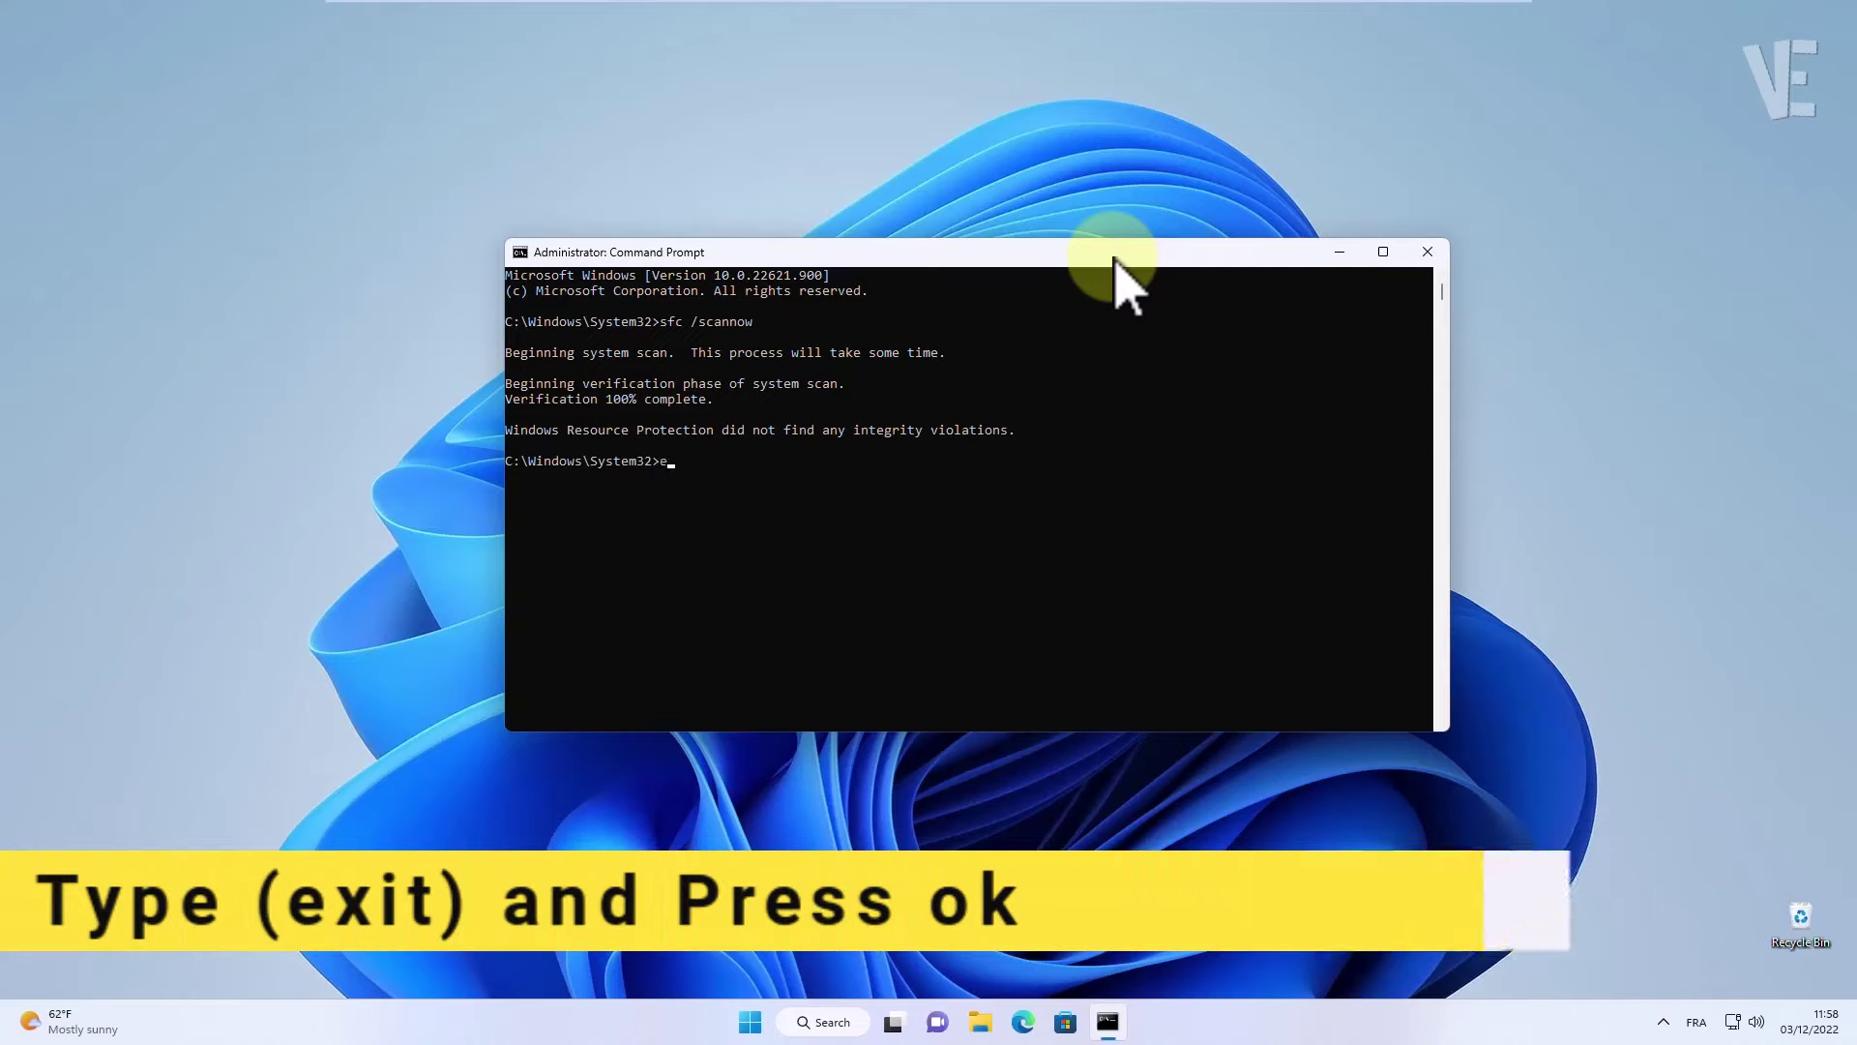
pyautogui.write('x')
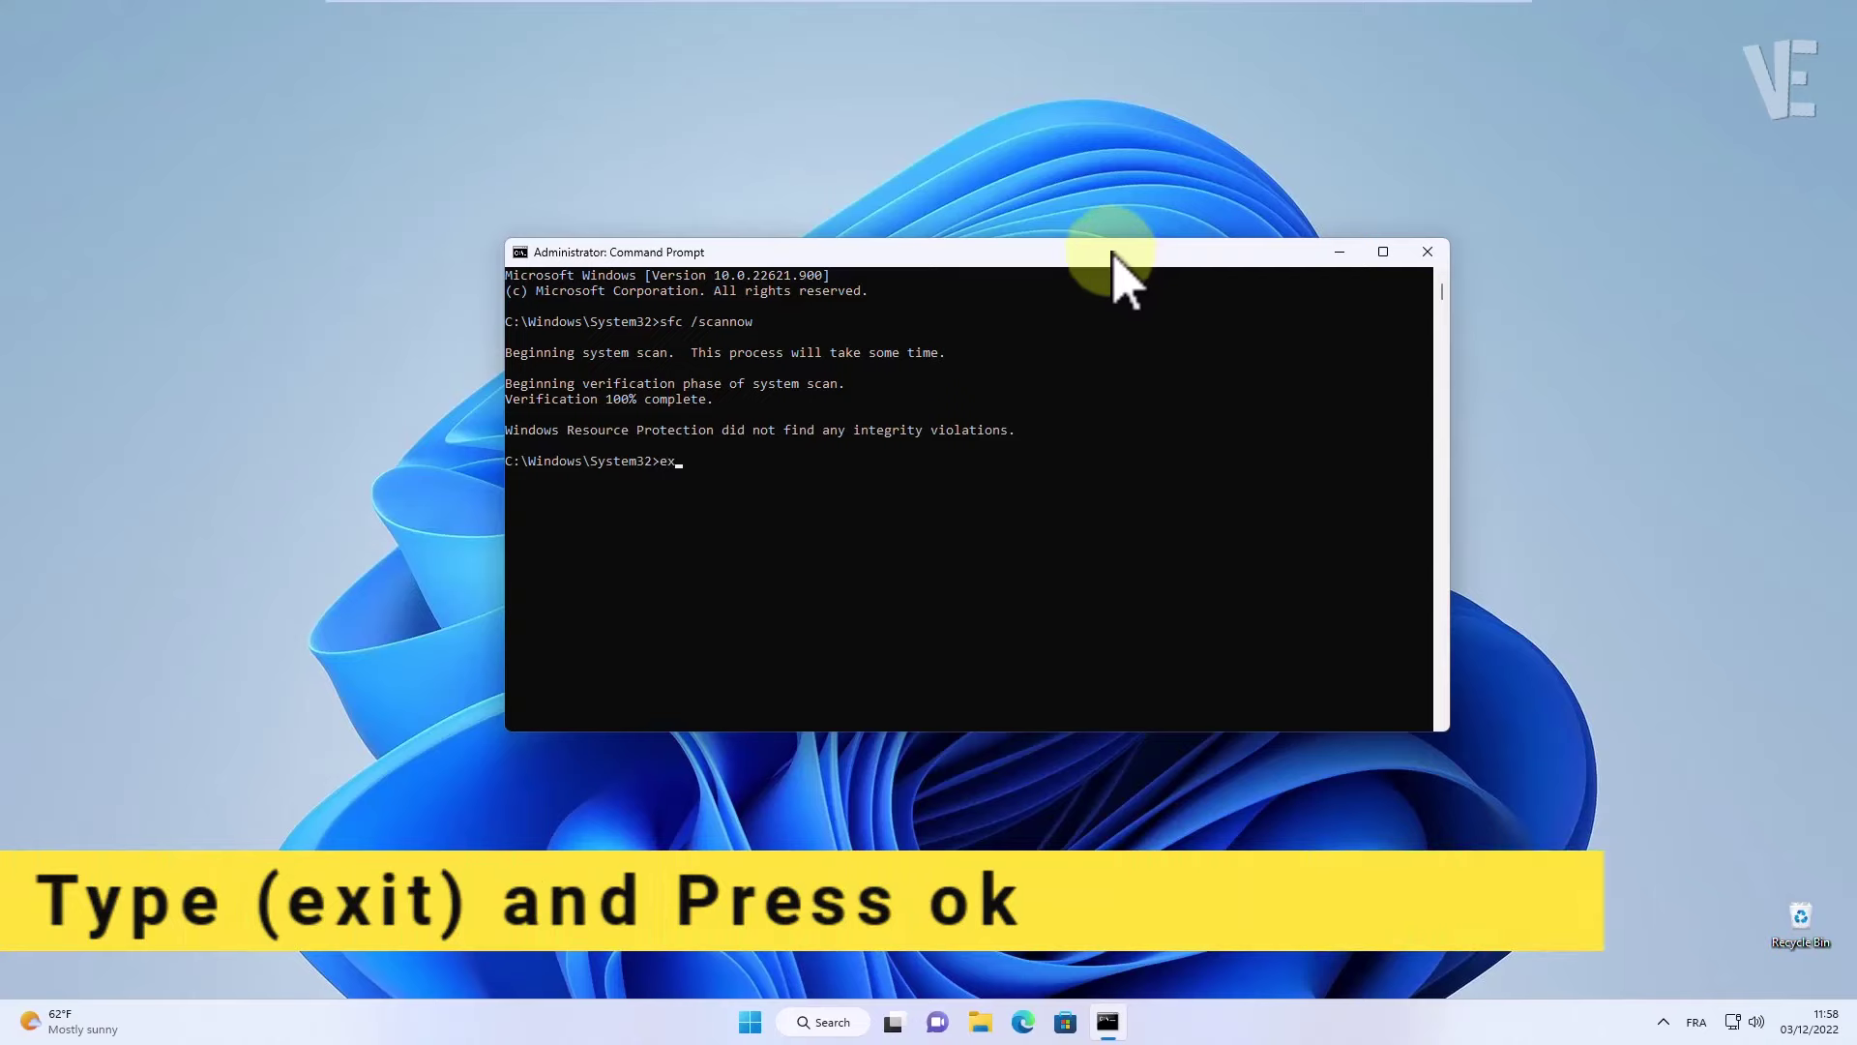
pyautogui.write('it')
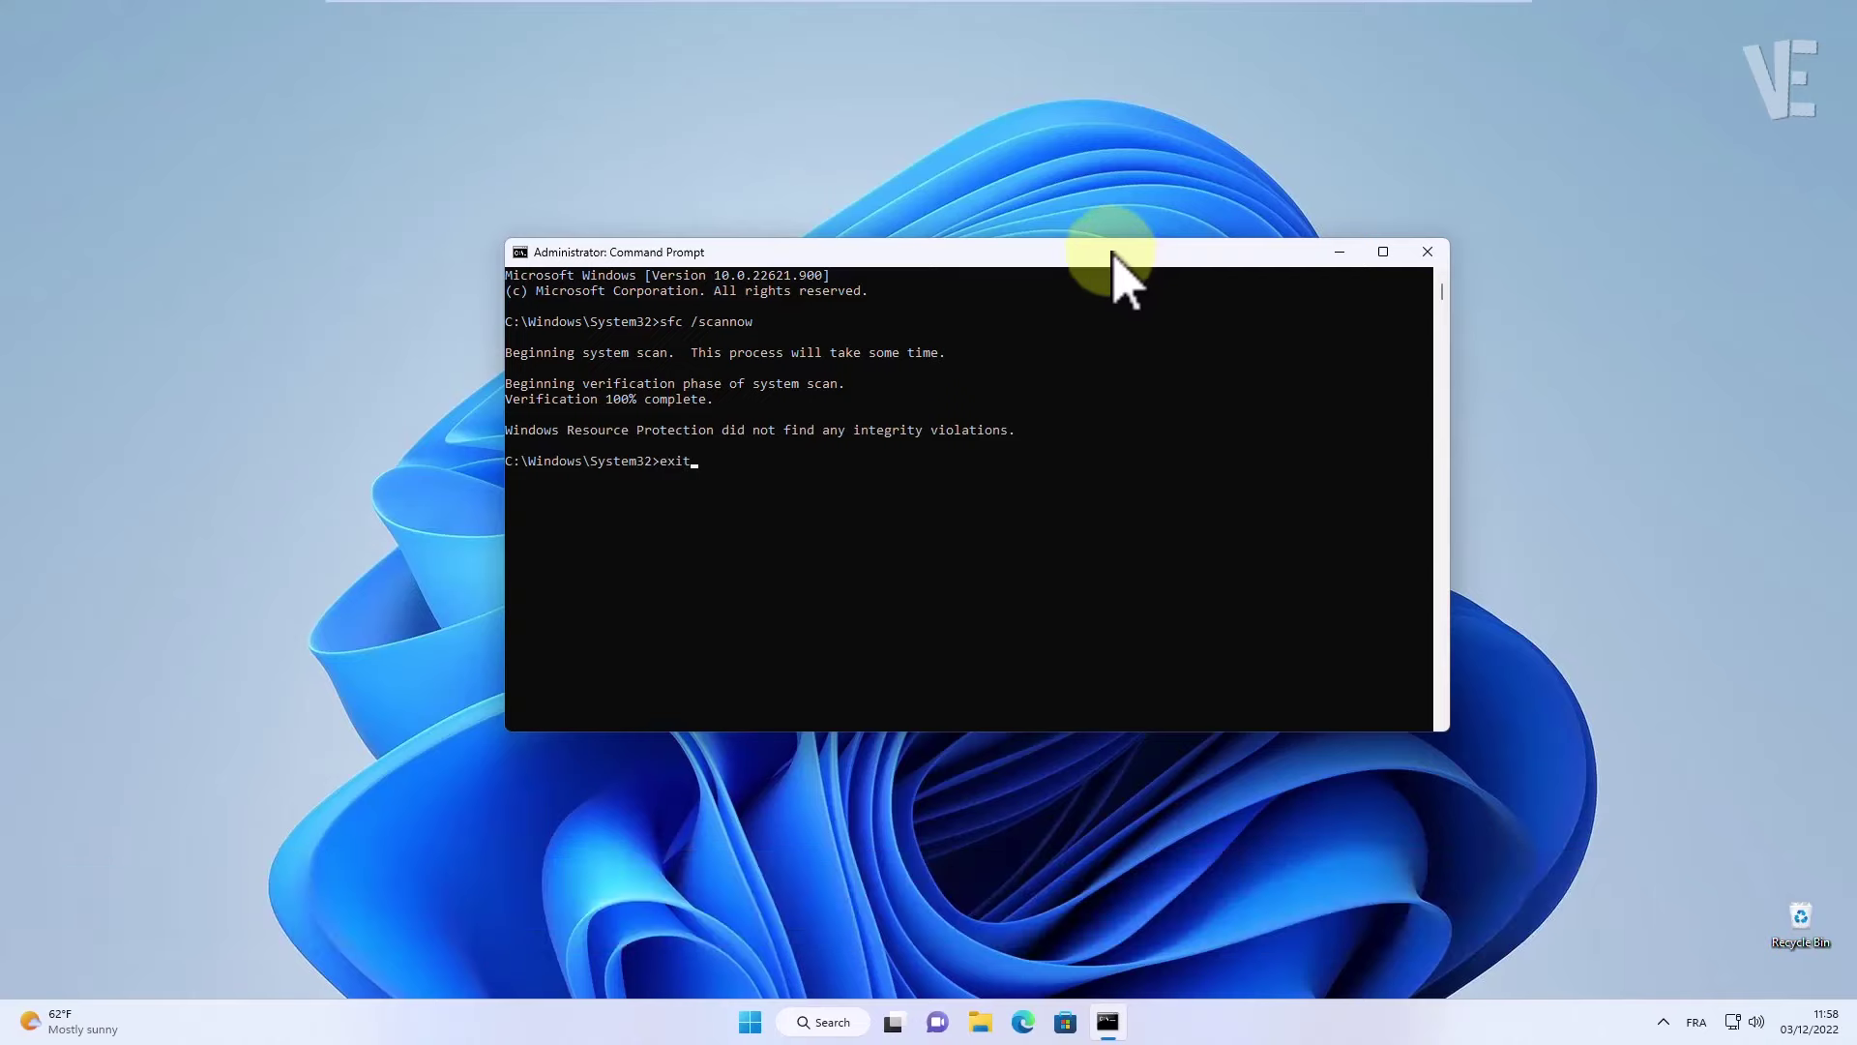
pyautogui.press('Return')
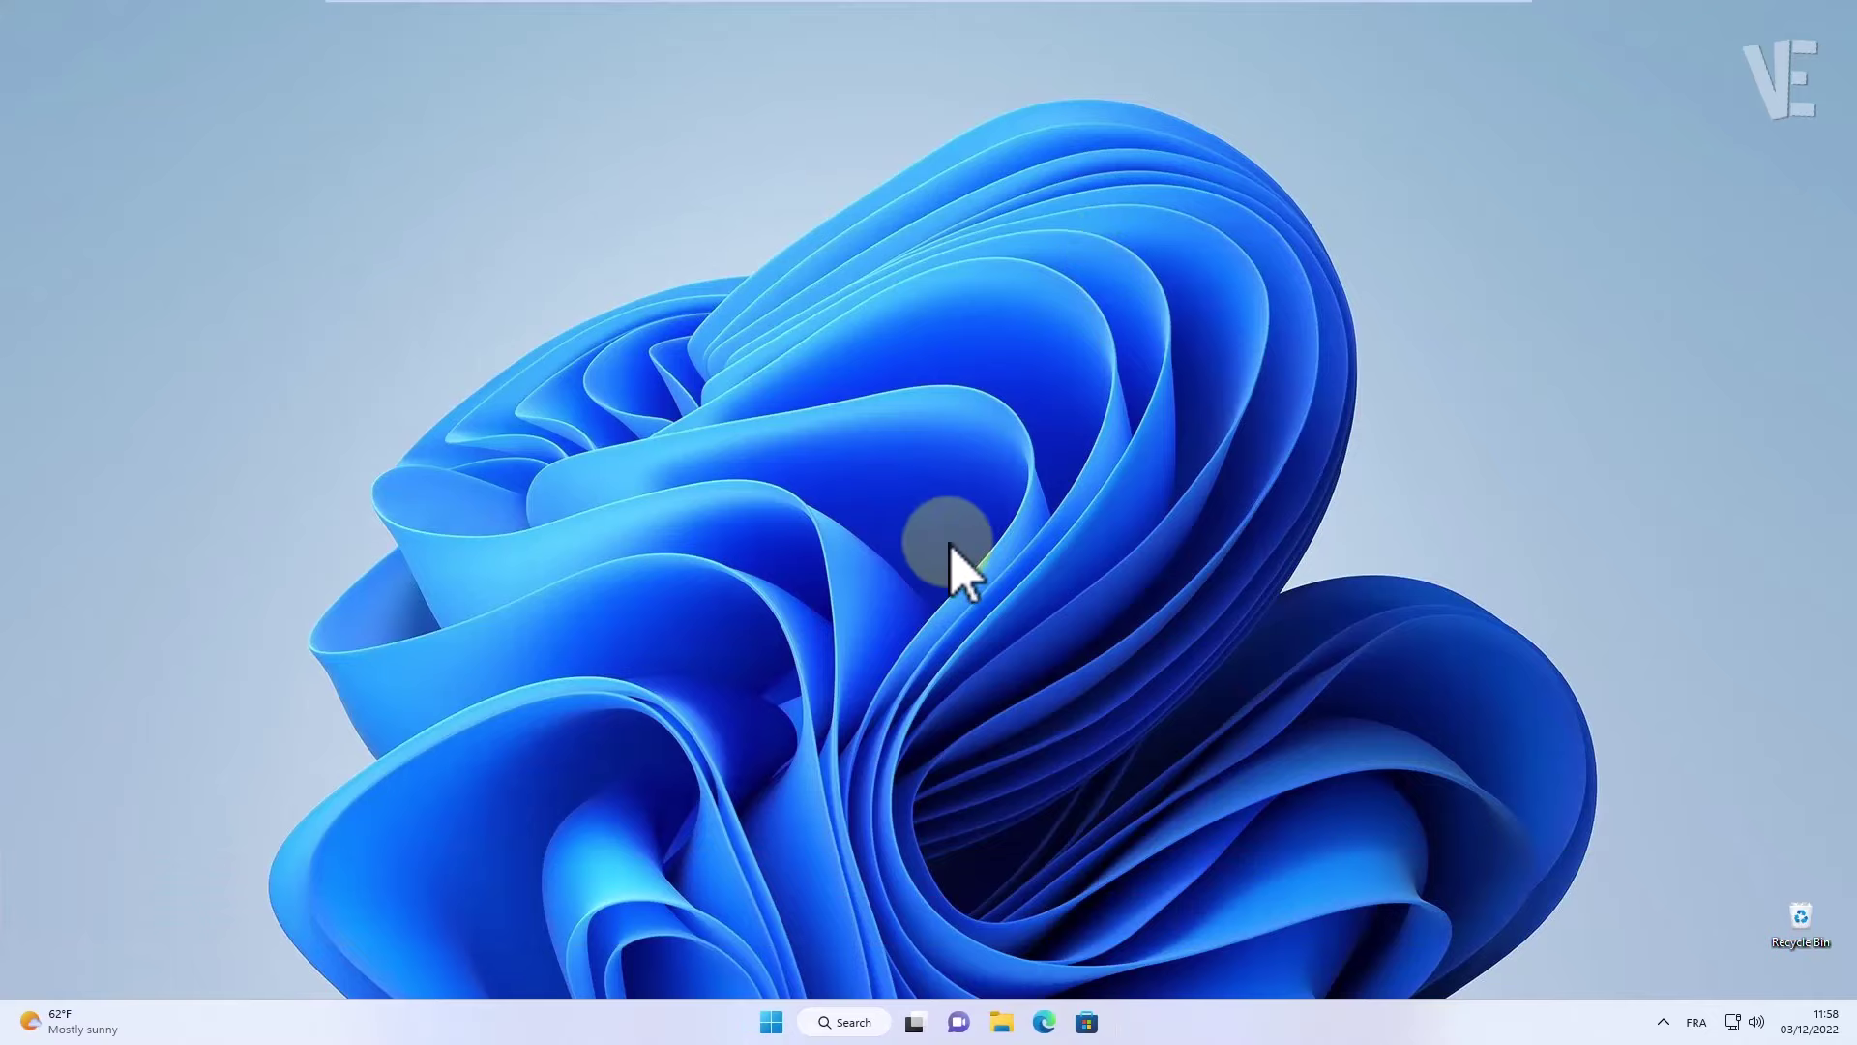
# - Open the Windows Start menu from the desktop
pyautogui.click(771, 1022)
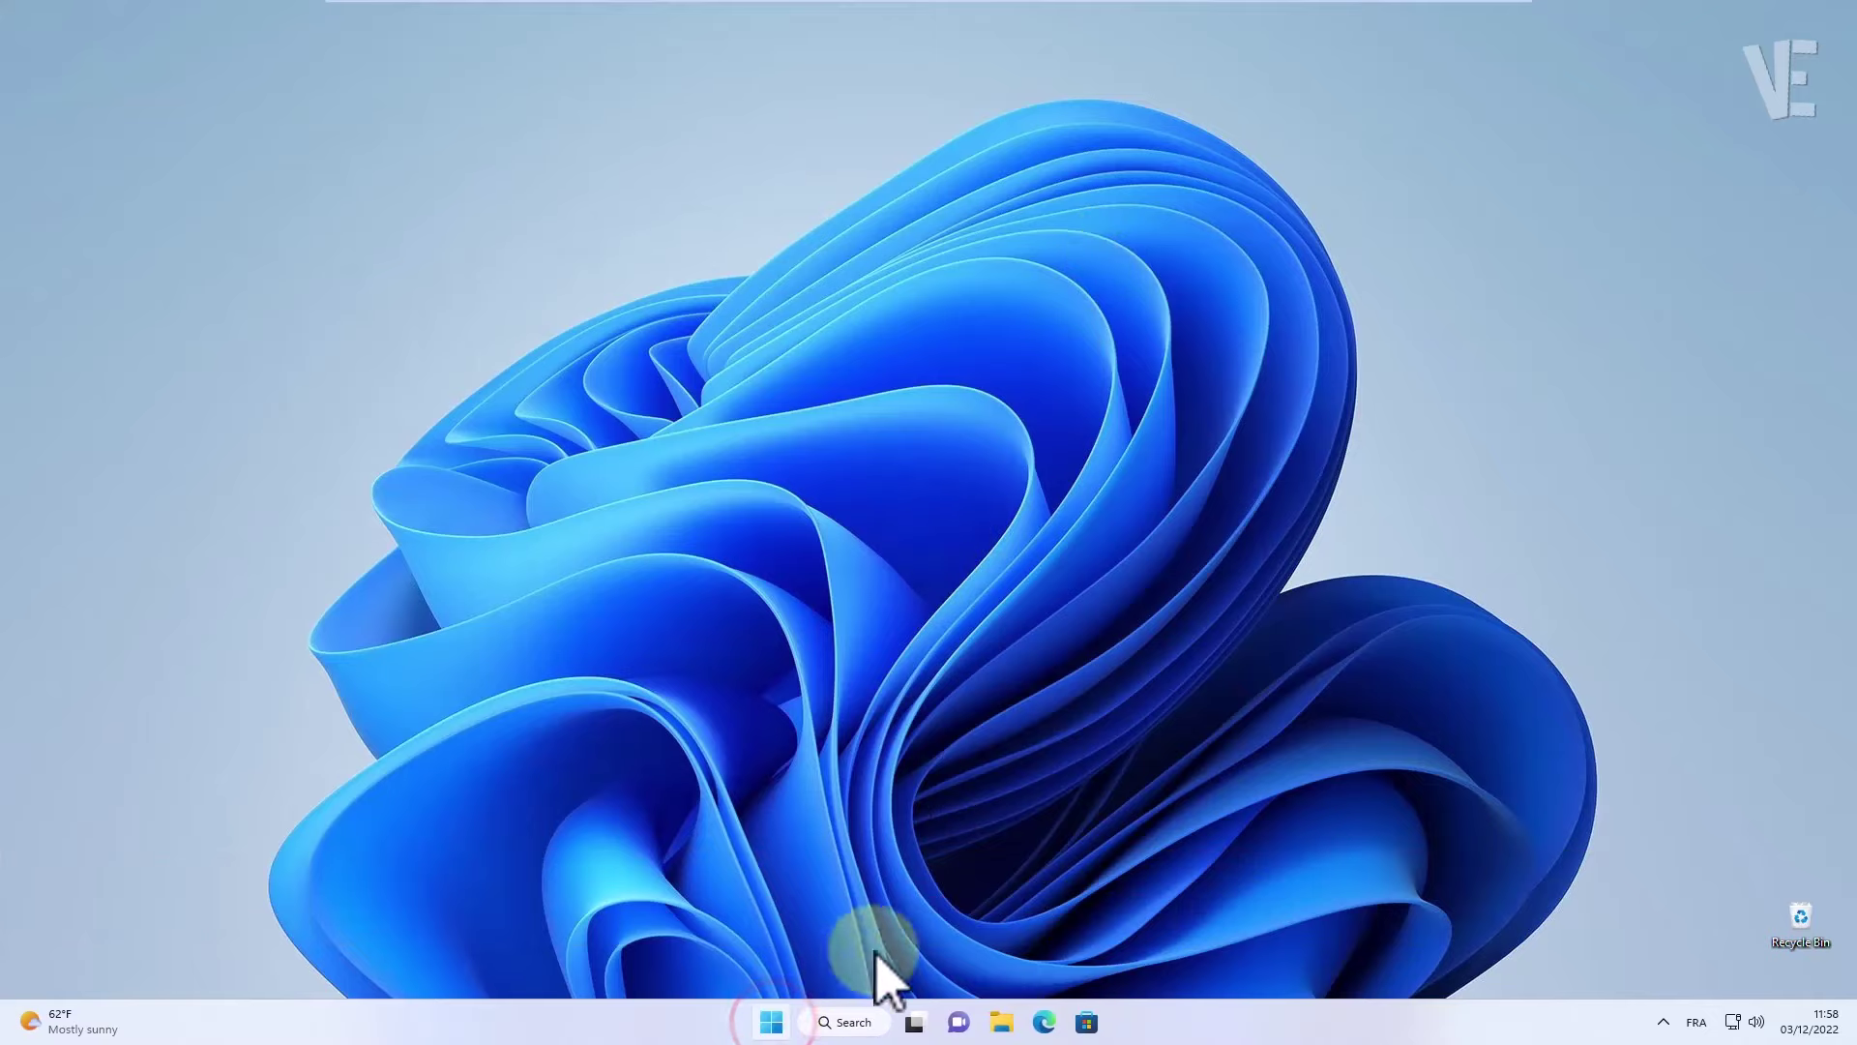